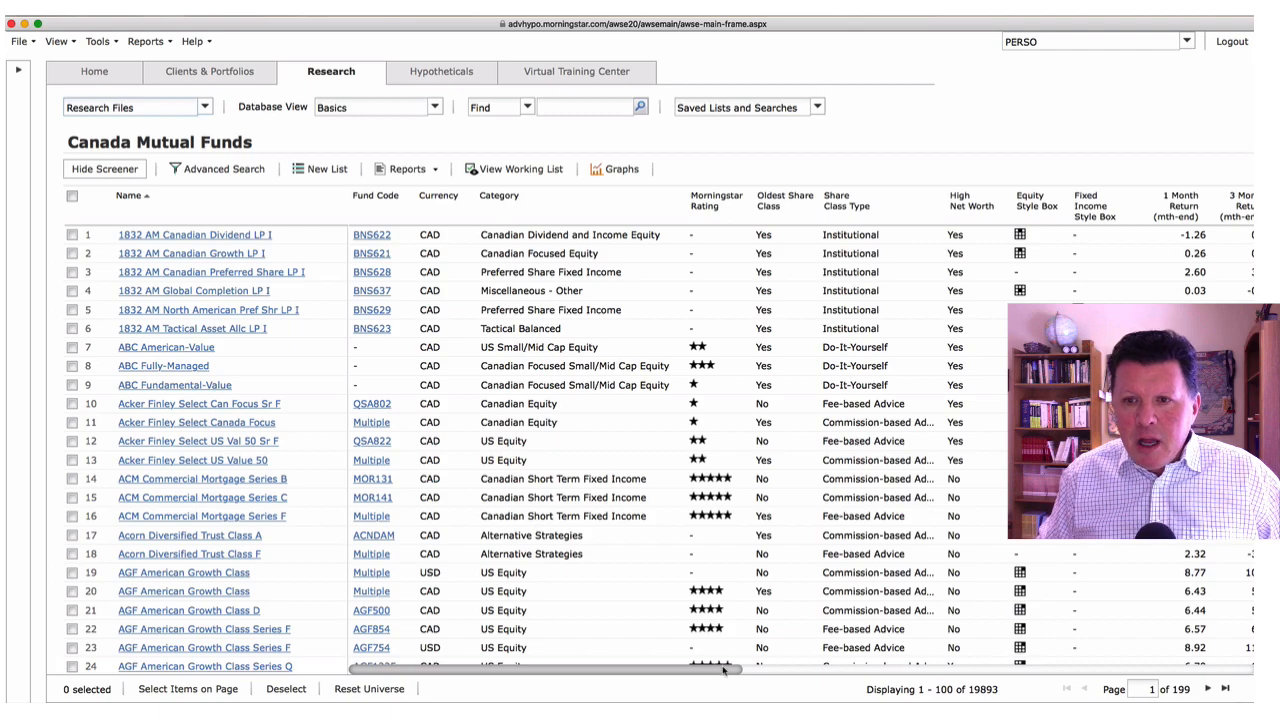
Step: Look through the Basics columns of the Canada Mutual Funds list and the columns of the Snapshot database view
{"action": "left_click_drag", "start_coordinate": [727, 670], "coordinate": [1240, 667]}
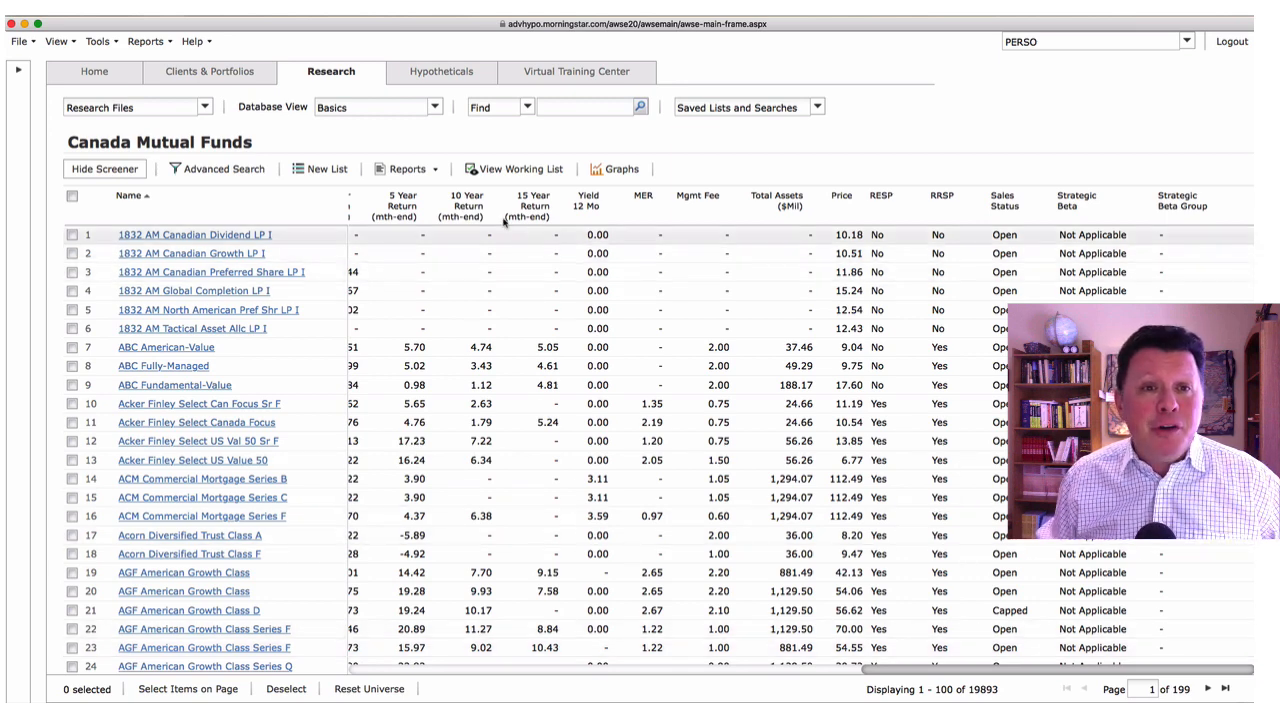
{"action": "scroll", "coordinate": [430, 300], "scroll_direction": "left", "scroll_amount": 1}
{"action": "left_click", "coordinate": [428, 108]}
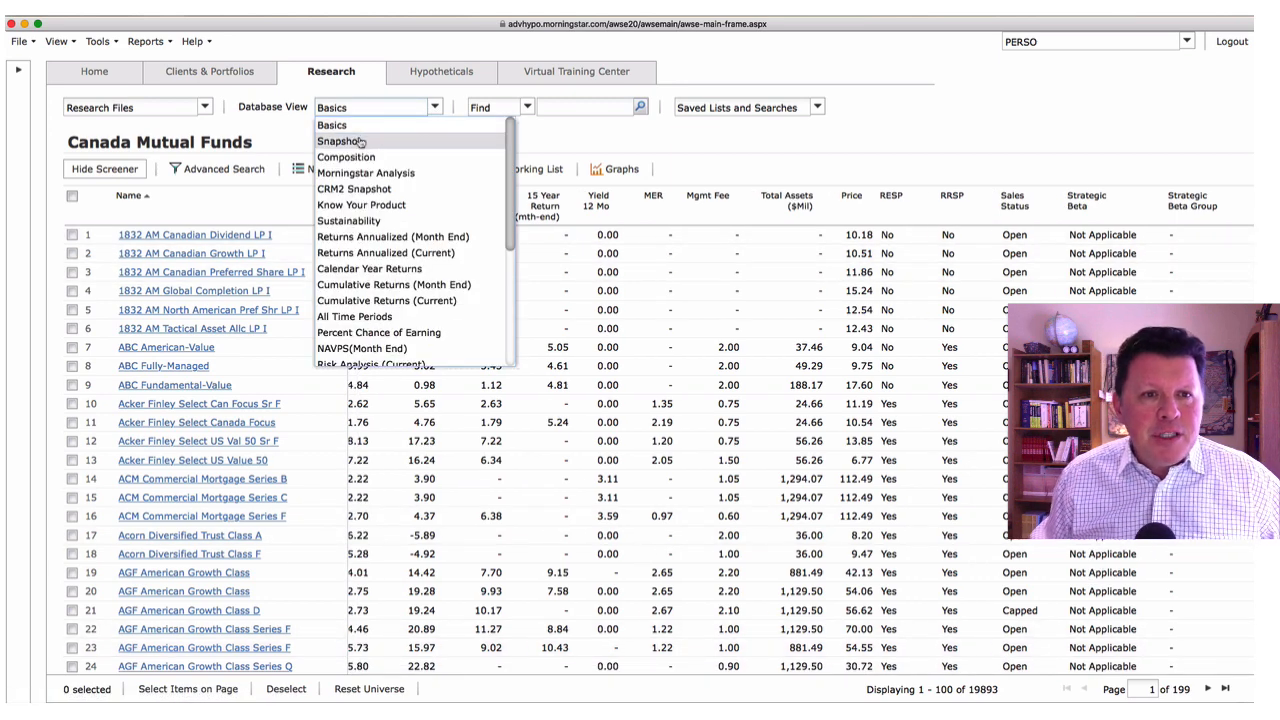
{"action": "left_click", "coordinate": [360, 141]}
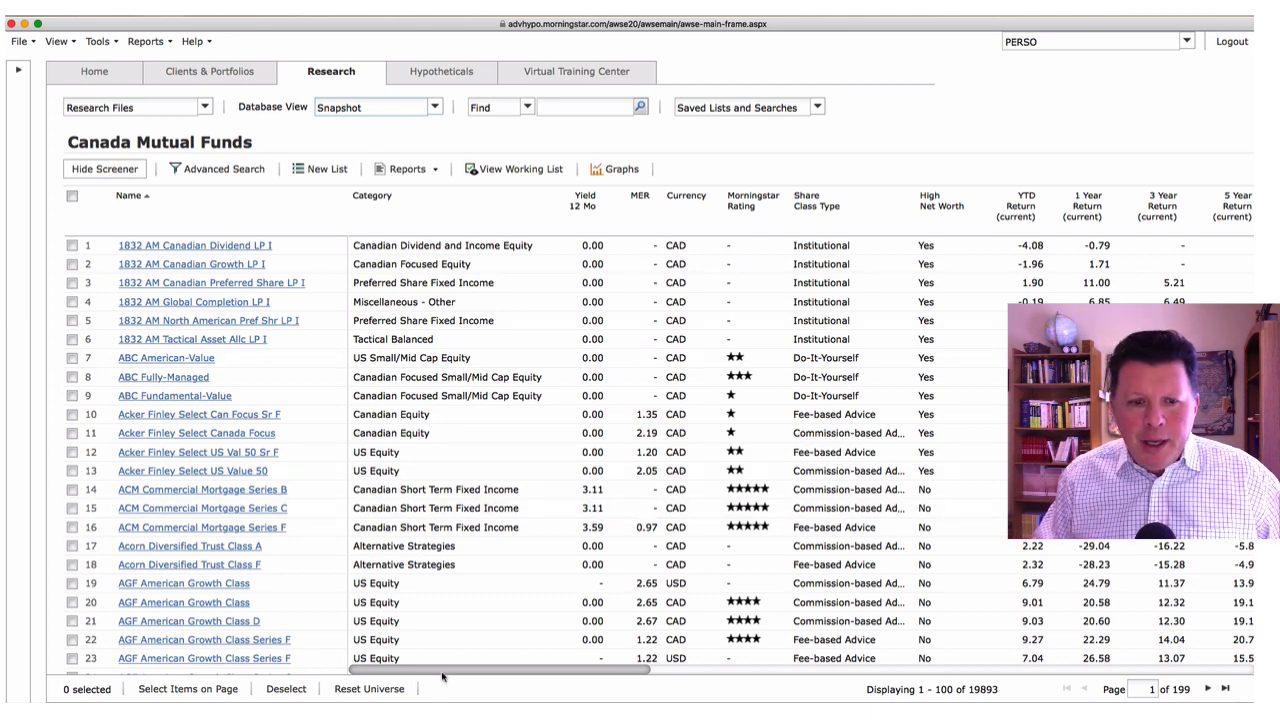
{"action": "left_click_drag", "start_coordinate": [446, 673], "coordinate": [824, 692]}
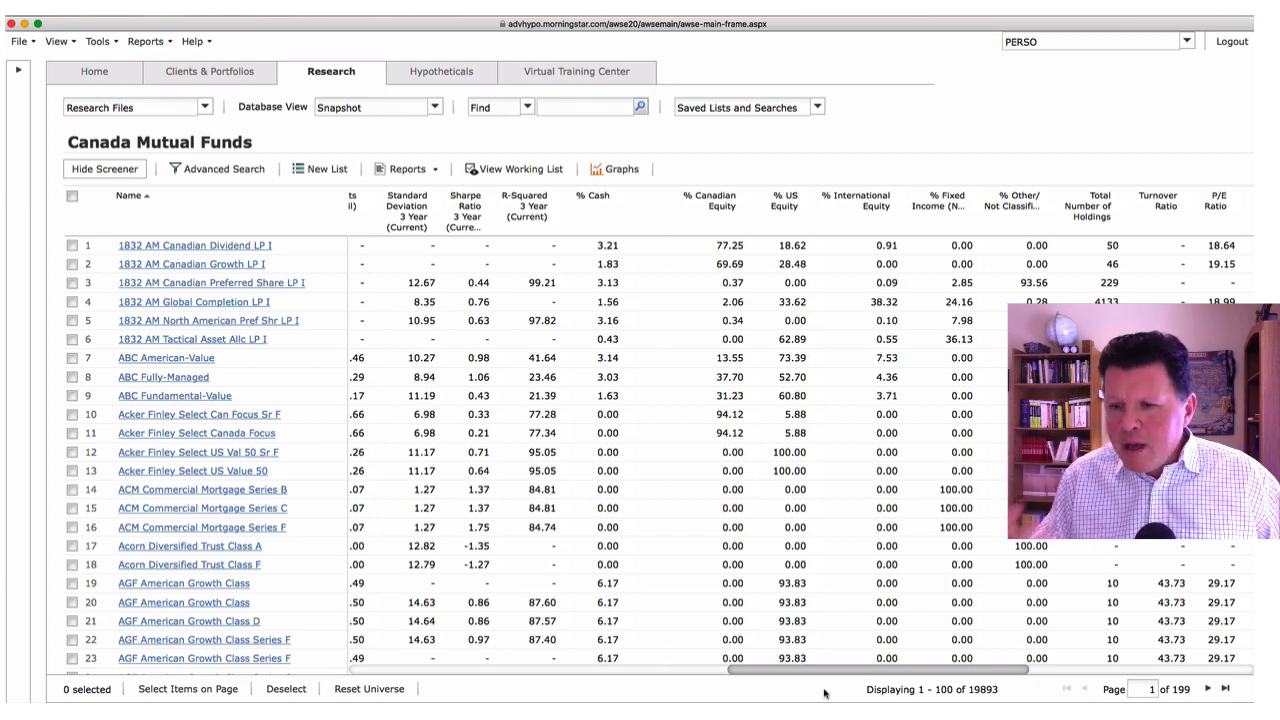
{"action": "left_click_drag", "start_coordinate": [835, 676], "coordinate": [445, 677]}
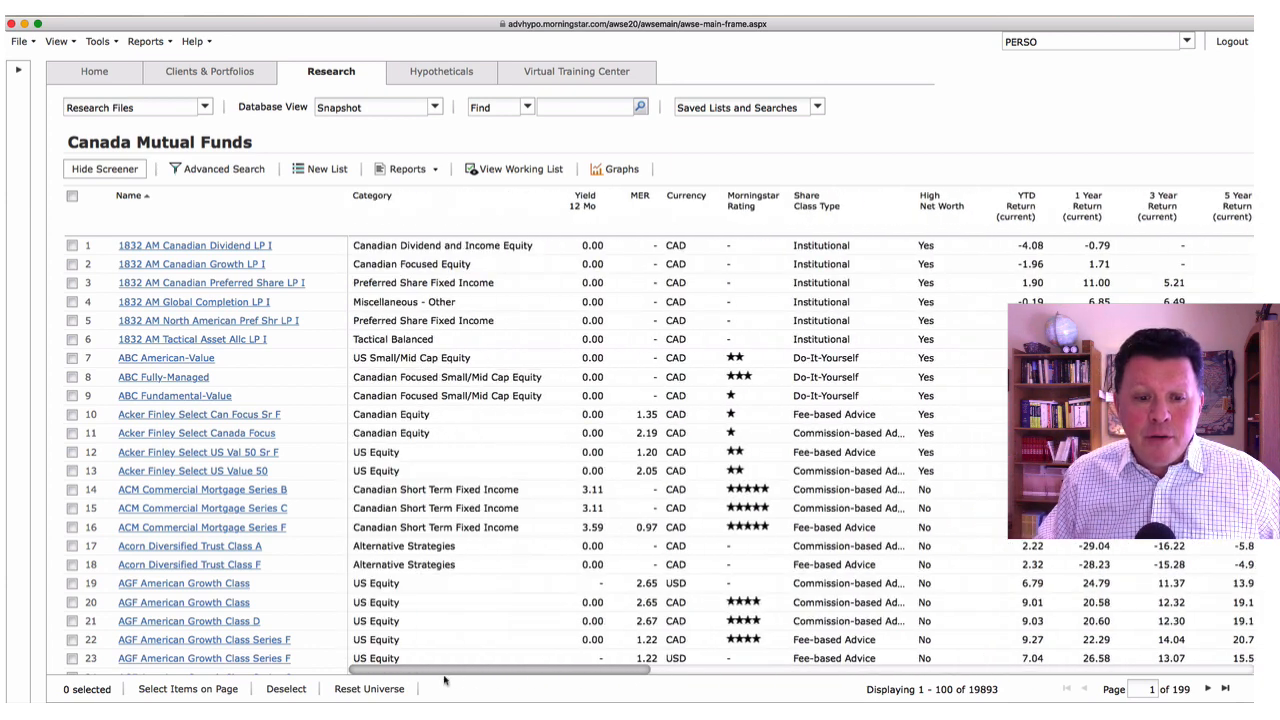
Step: Switch the database view to PLP-2018 and examine its return and risk-ratio columns
{"action": "left_click", "coordinate": [435, 108]}
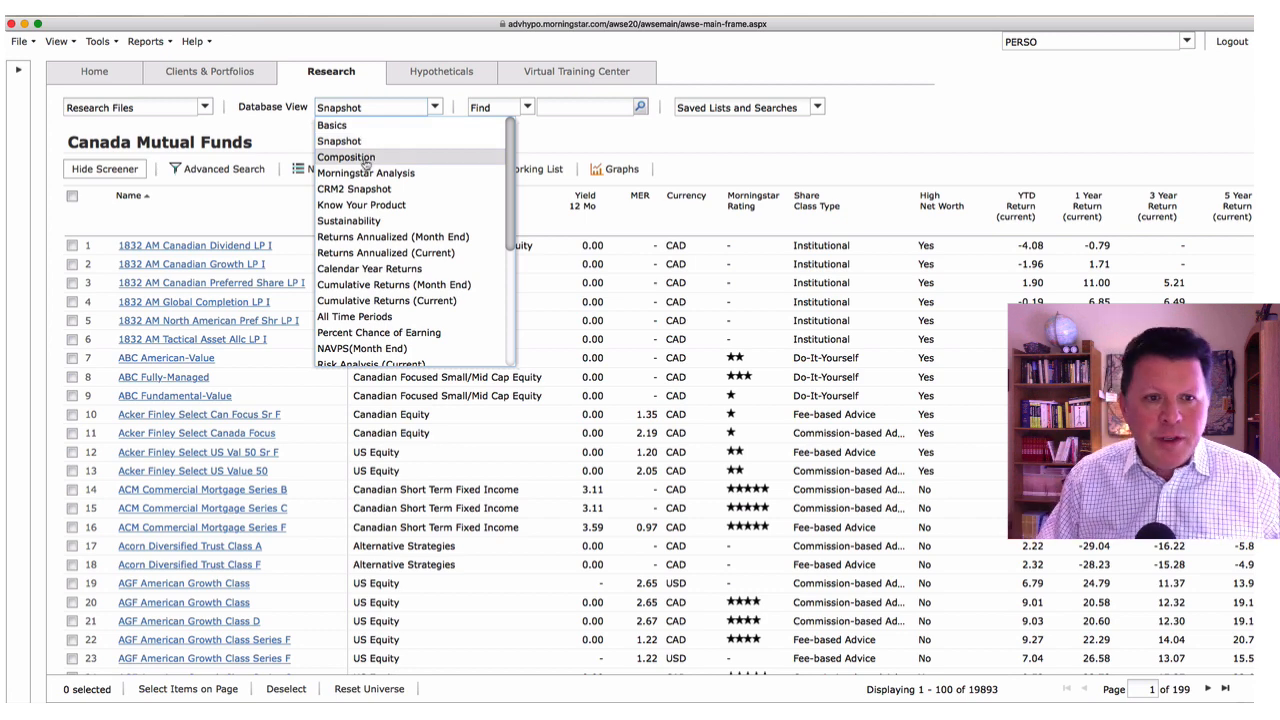
{"action": "scroll", "coordinate": [378, 210], "scroll_direction": "down", "scroll_amount": 5}
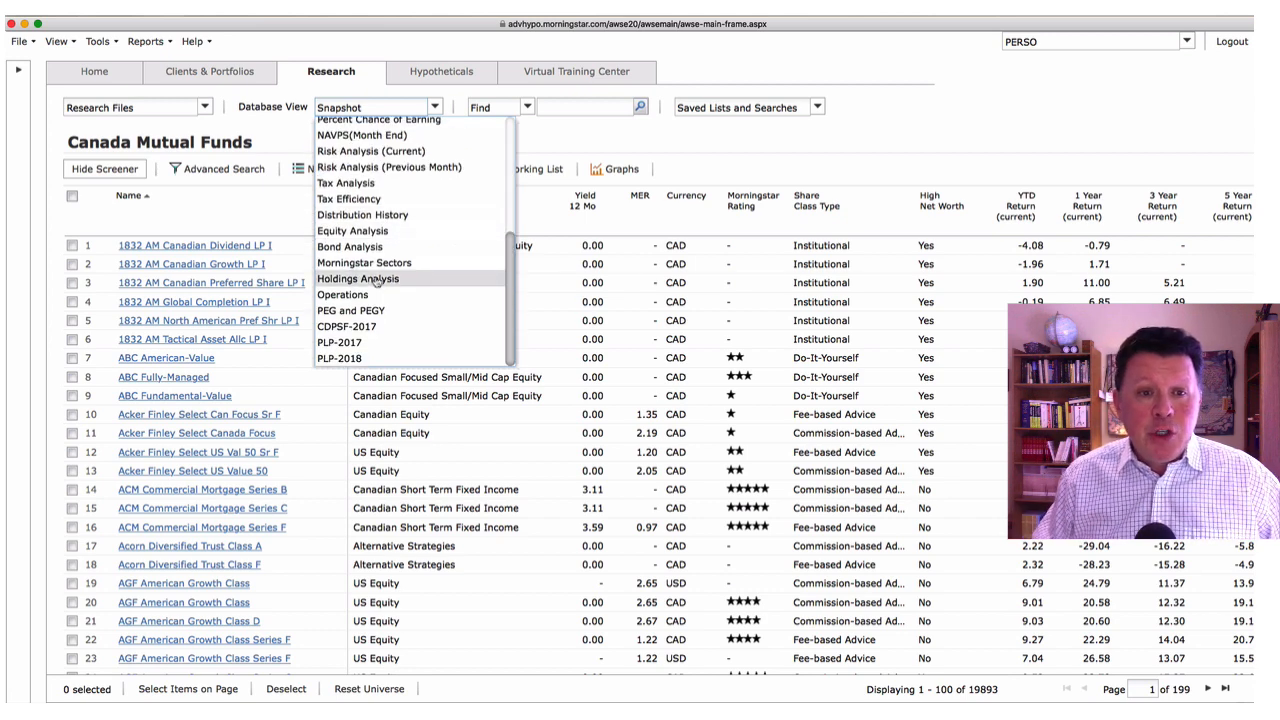
{"action": "left_click", "coordinate": [362, 358]}
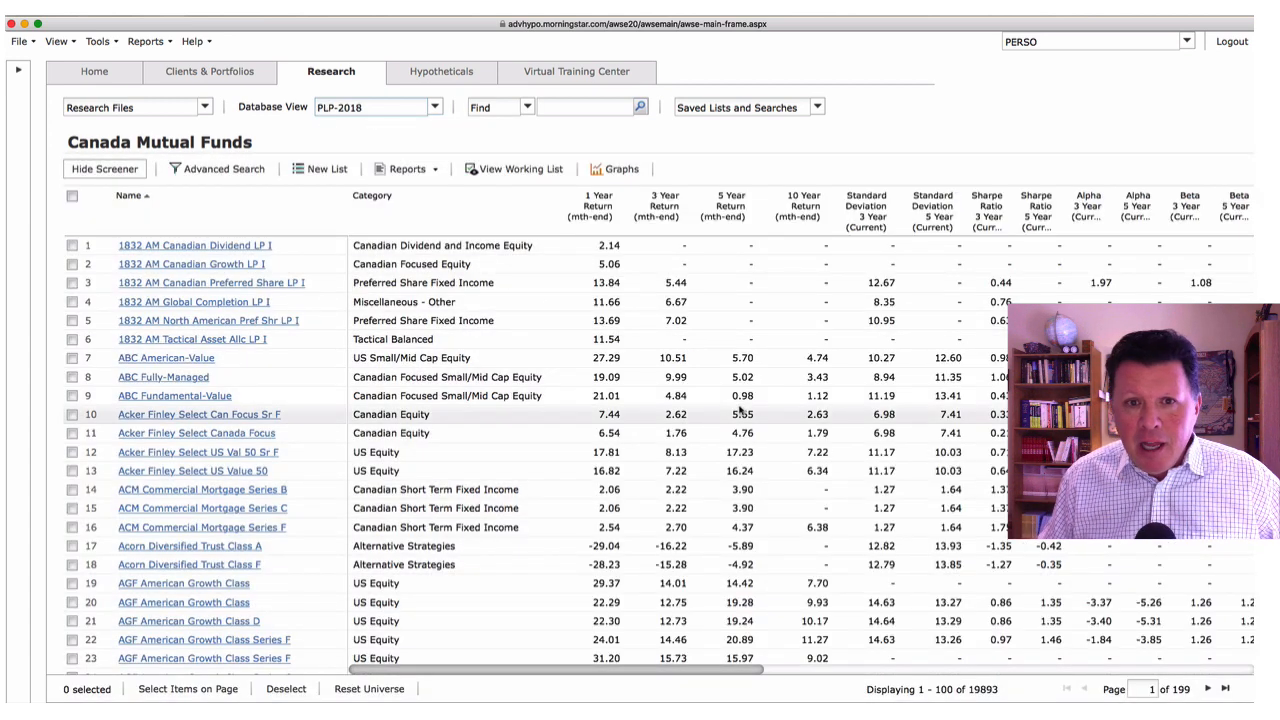
{"action": "scroll", "coordinate": [724, 403], "scroll_direction": "right", "scroll_amount": 1}
{"action": "scroll", "coordinate": [724, 403], "scroll_direction": "left", "scroll_amount": 1}
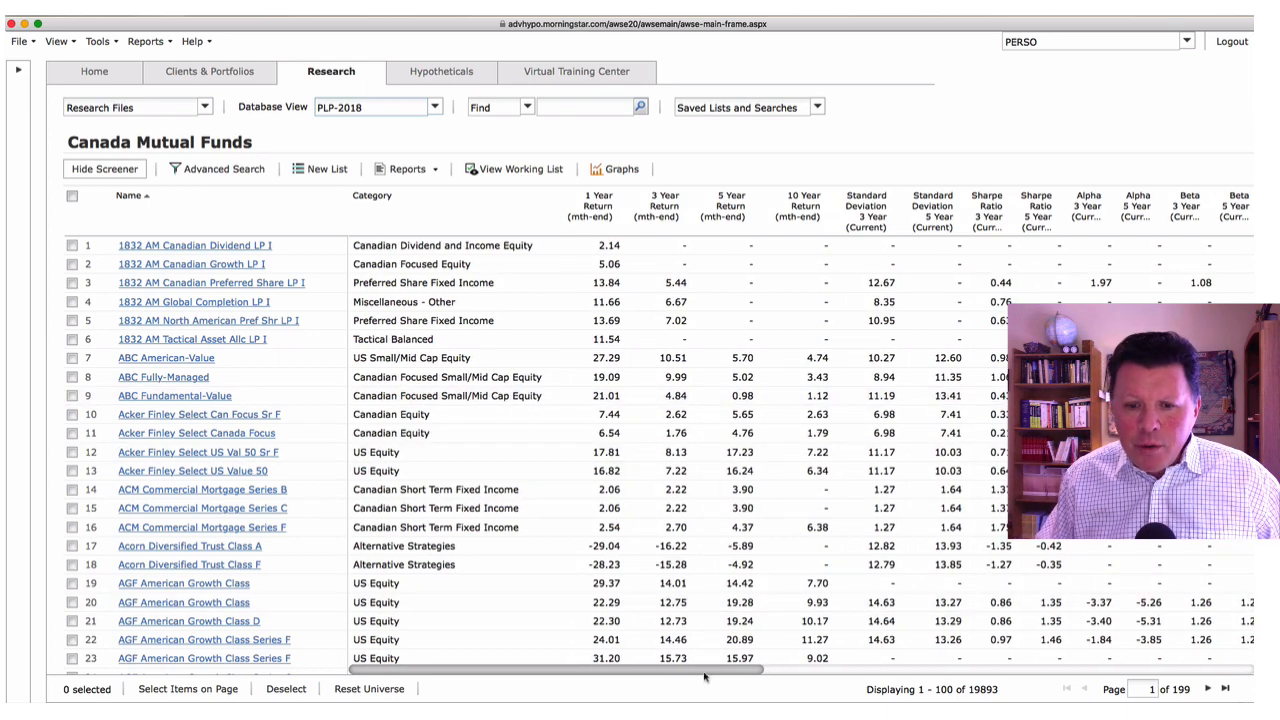
{"action": "left_click_drag", "start_coordinate": [710, 673], "coordinate": [887, 674]}
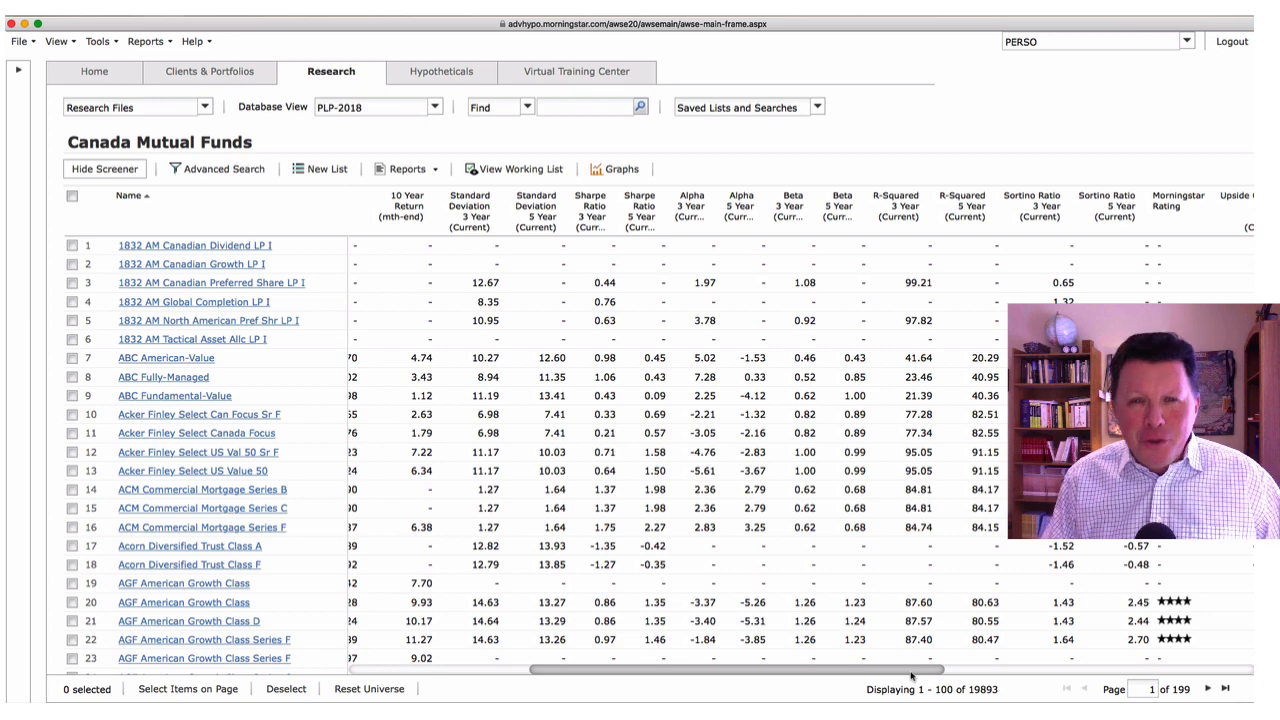
Step: Display the PLP-2017 database view and return the fund list to the Basics view
{"action": "left_click", "coordinate": [434, 107]}
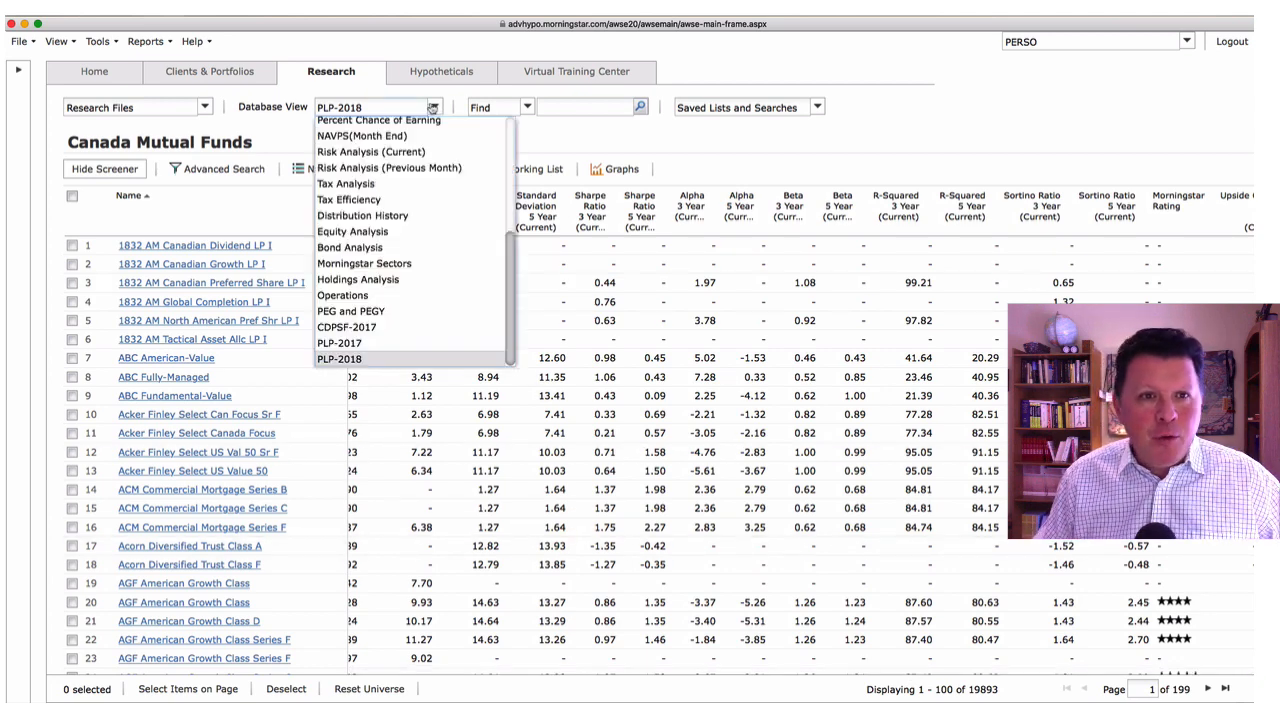
{"action": "left_click", "coordinate": [340, 343]}
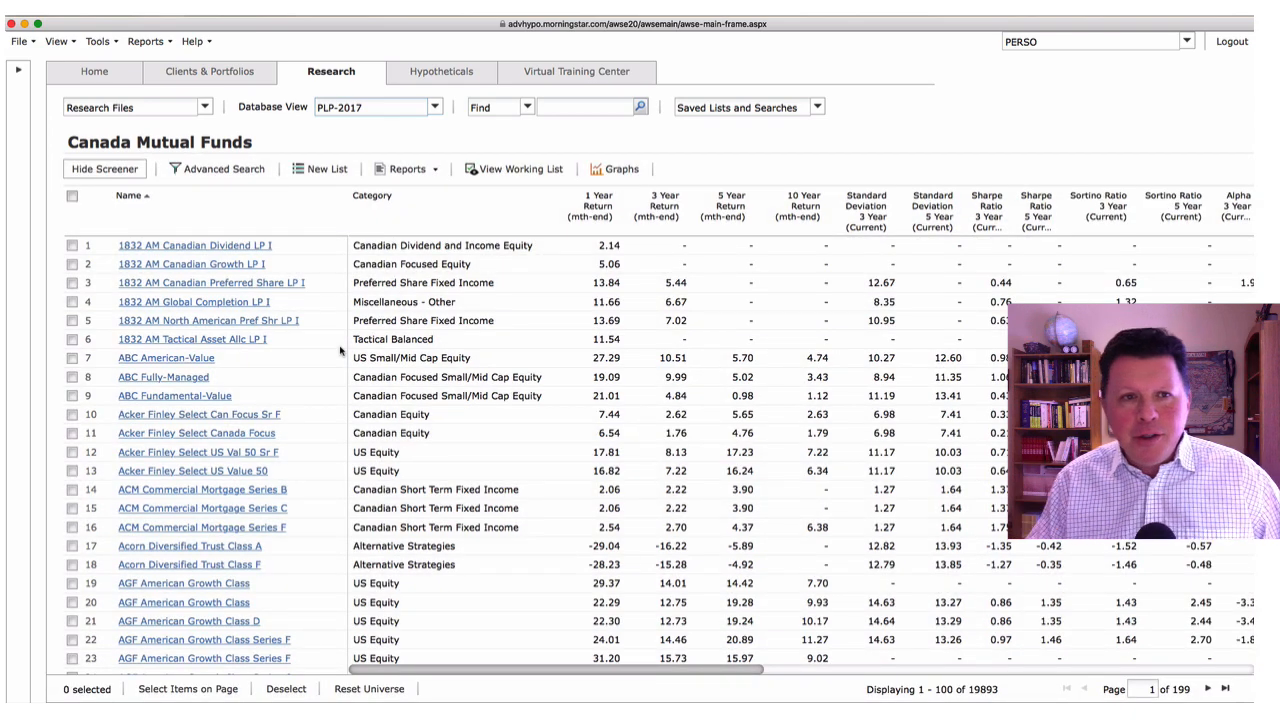
{"action": "left_click", "coordinate": [432, 108]}
{"action": "scroll", "coordinate": [380, 220], "scroll_direction": "up", "scroll_amount": 5}
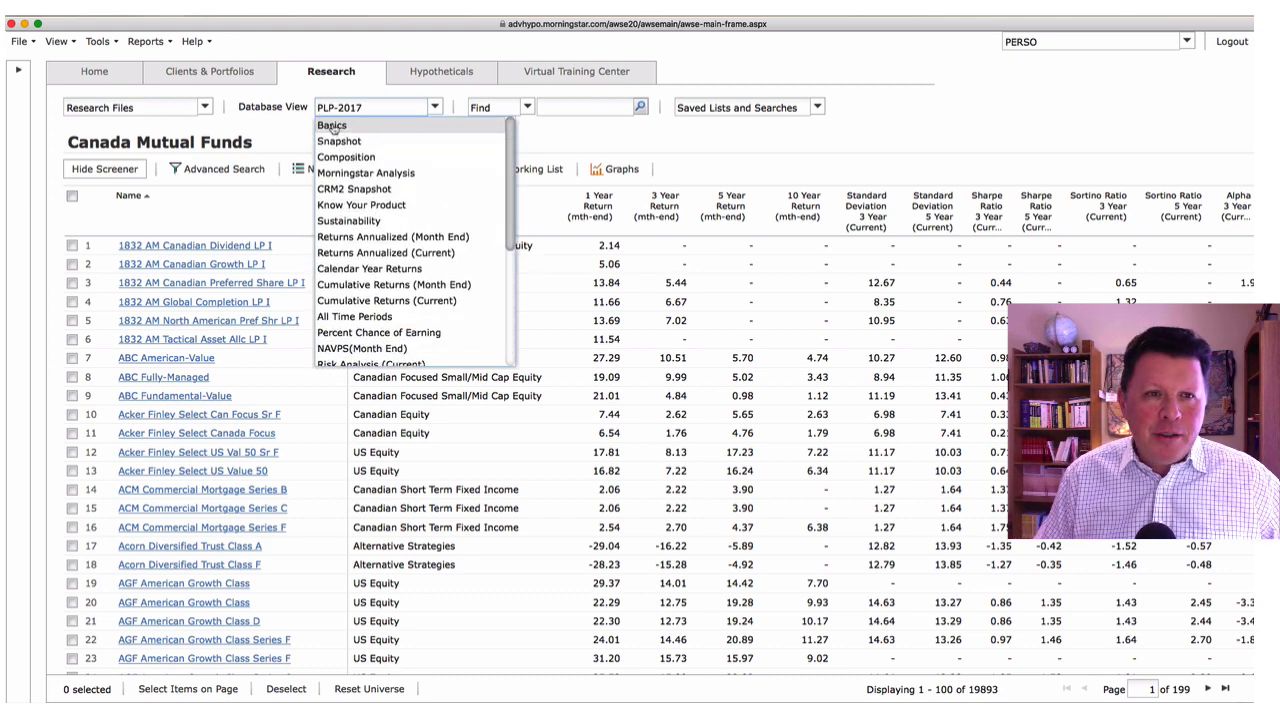
{"action": "left_click", "coordinate": [332, 126]}
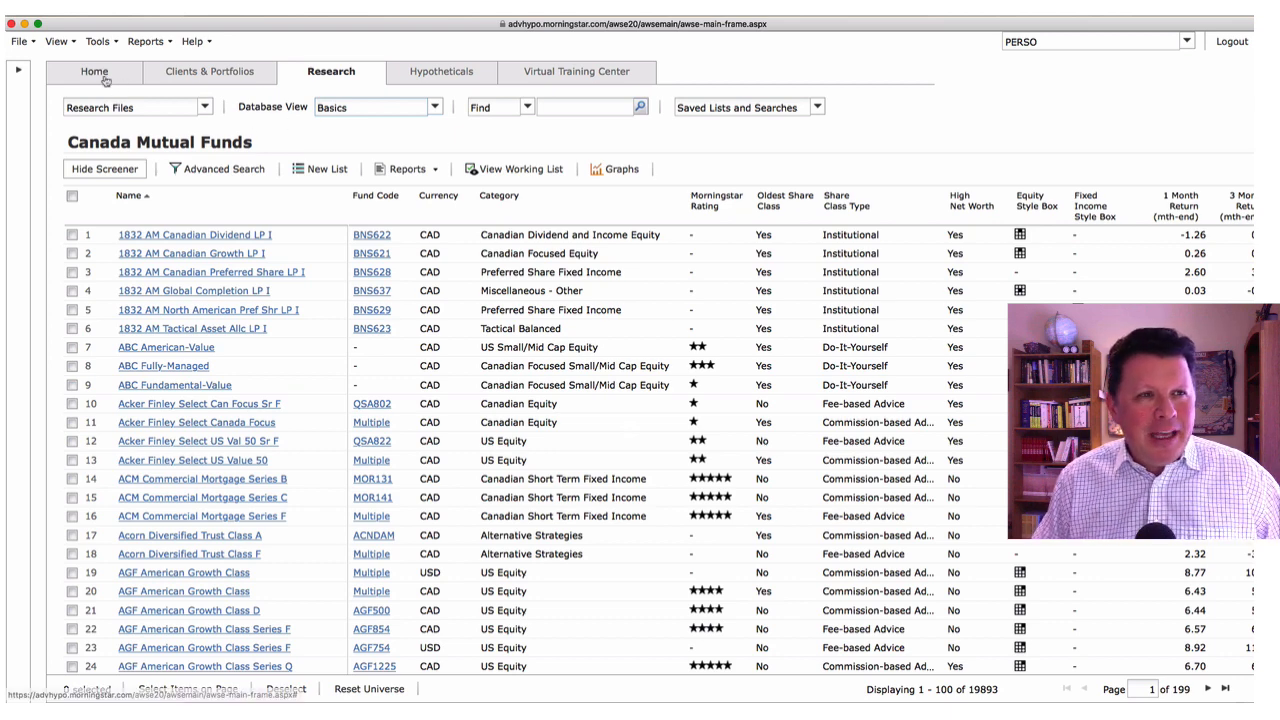
Step: Start a new custom view based on the Basics view and name it EXAMPLE WORKSTATION 2018
{"action": "left_click", "coordinate": [72, 42]}
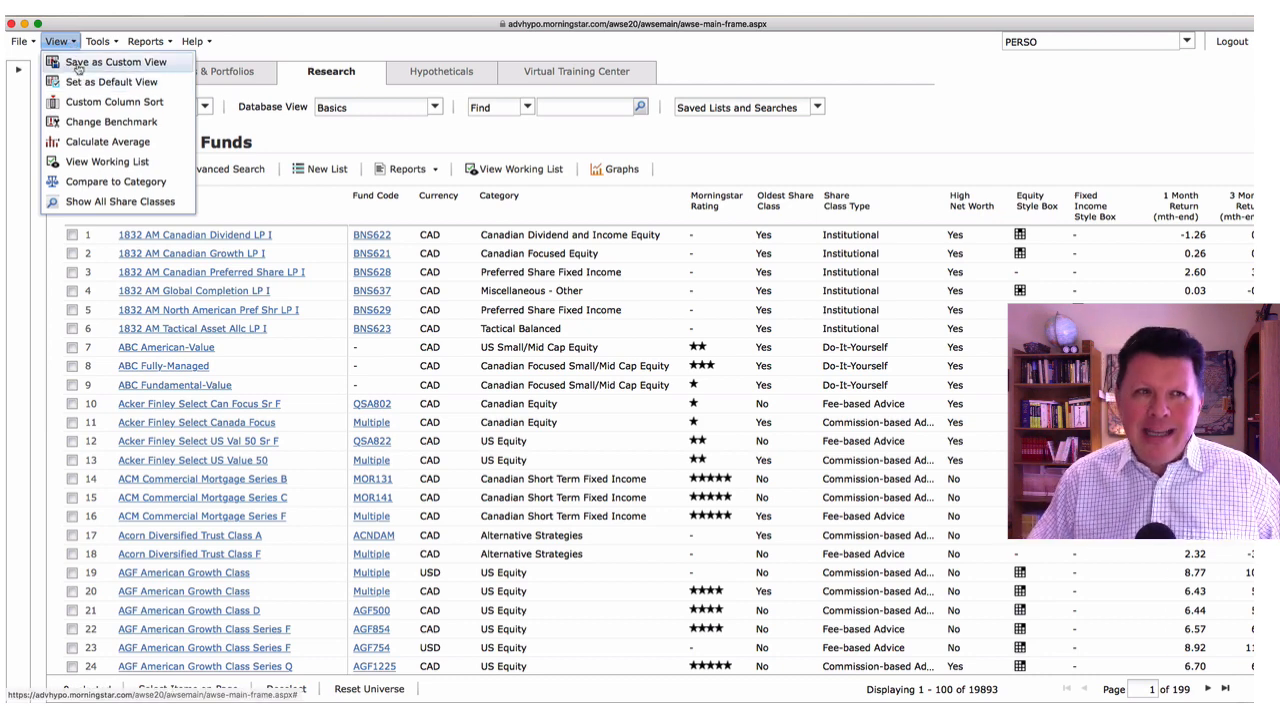
{"action": "left_click", "coordinate": [78, 64]}
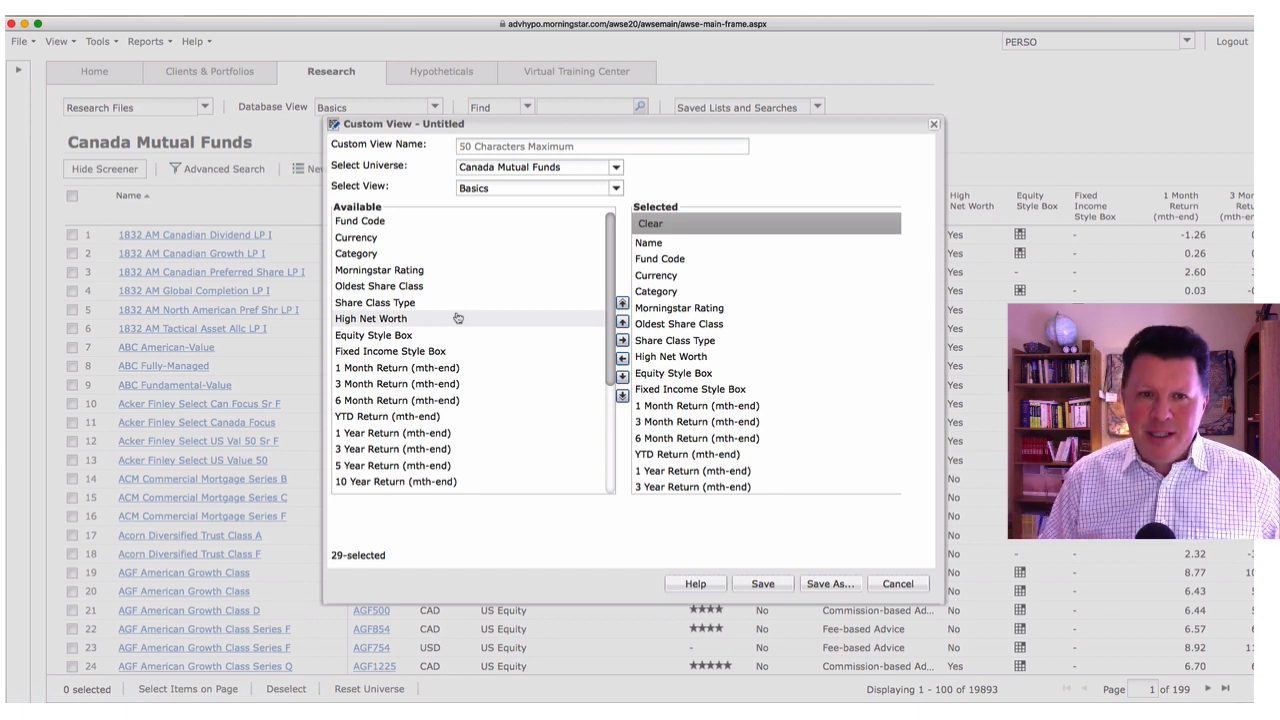
{"action": "left_click", "coordinate": [476, 147]}
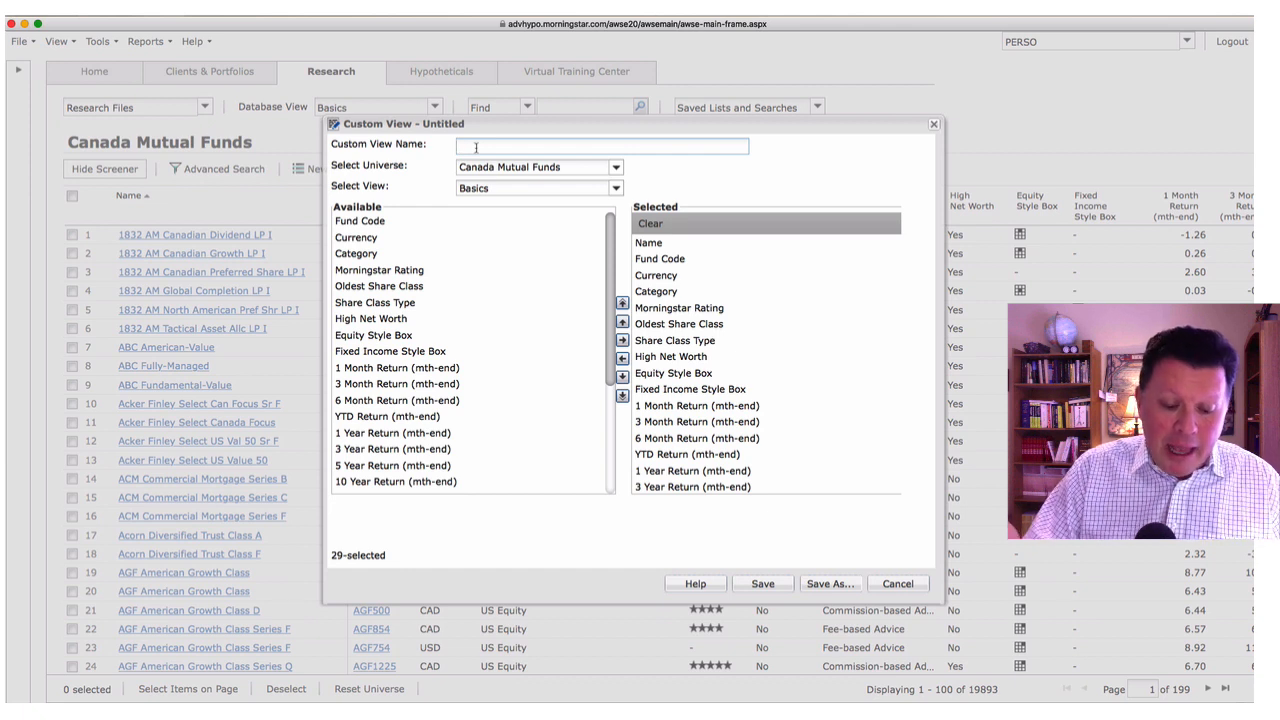
{"action": "type", "text": "EXAMP"}
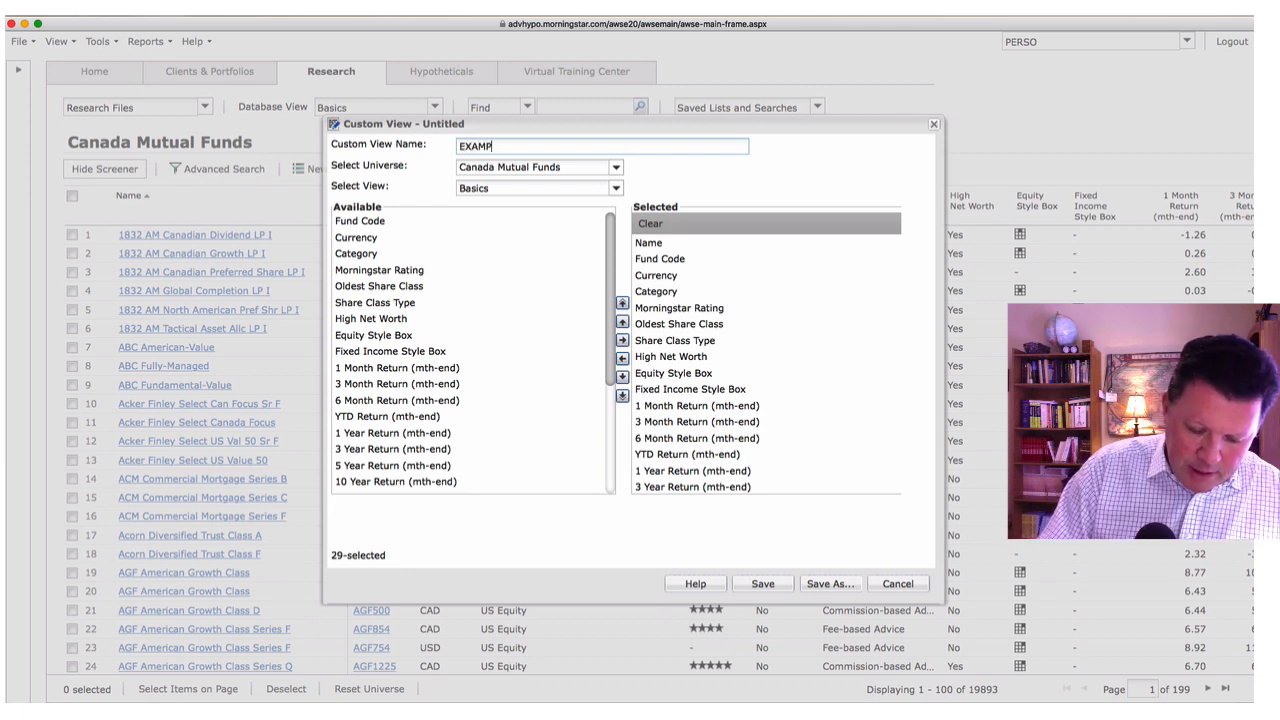
{"action": "type", "text": "K"}
{"action": "key", "text": "BackSpace"}
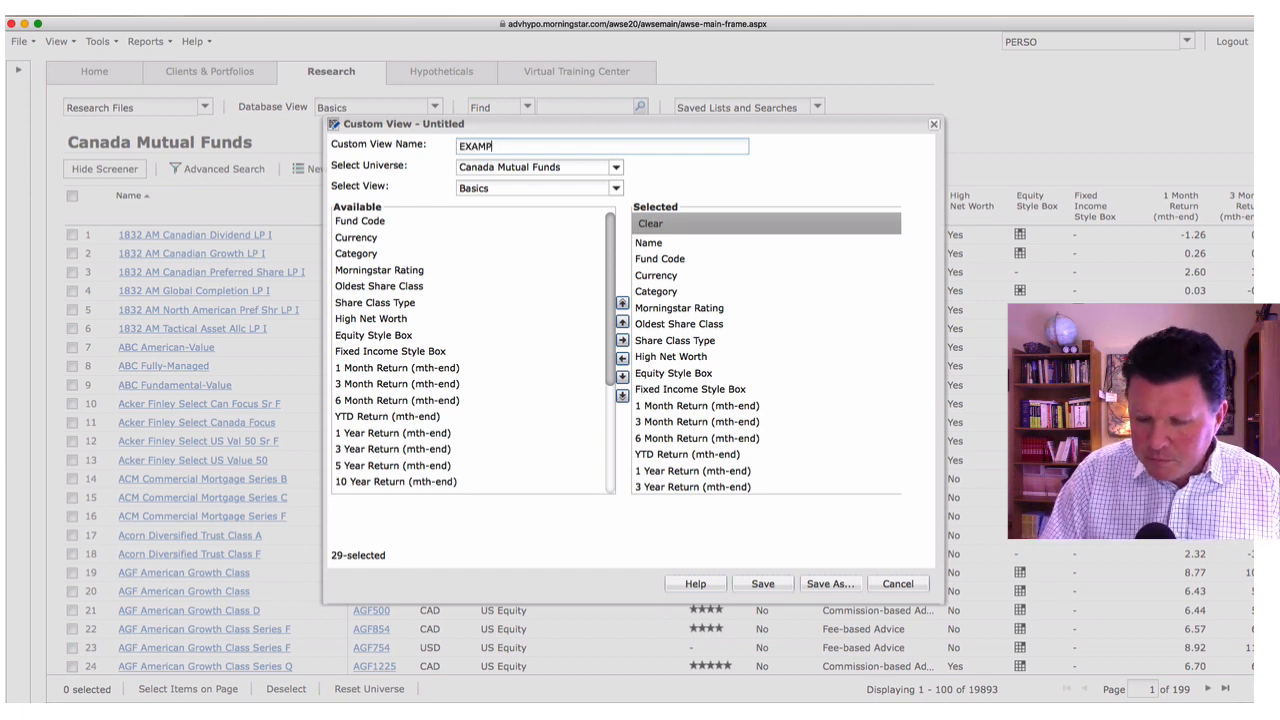
{"action": "type", "text": "LE WORKSR"}
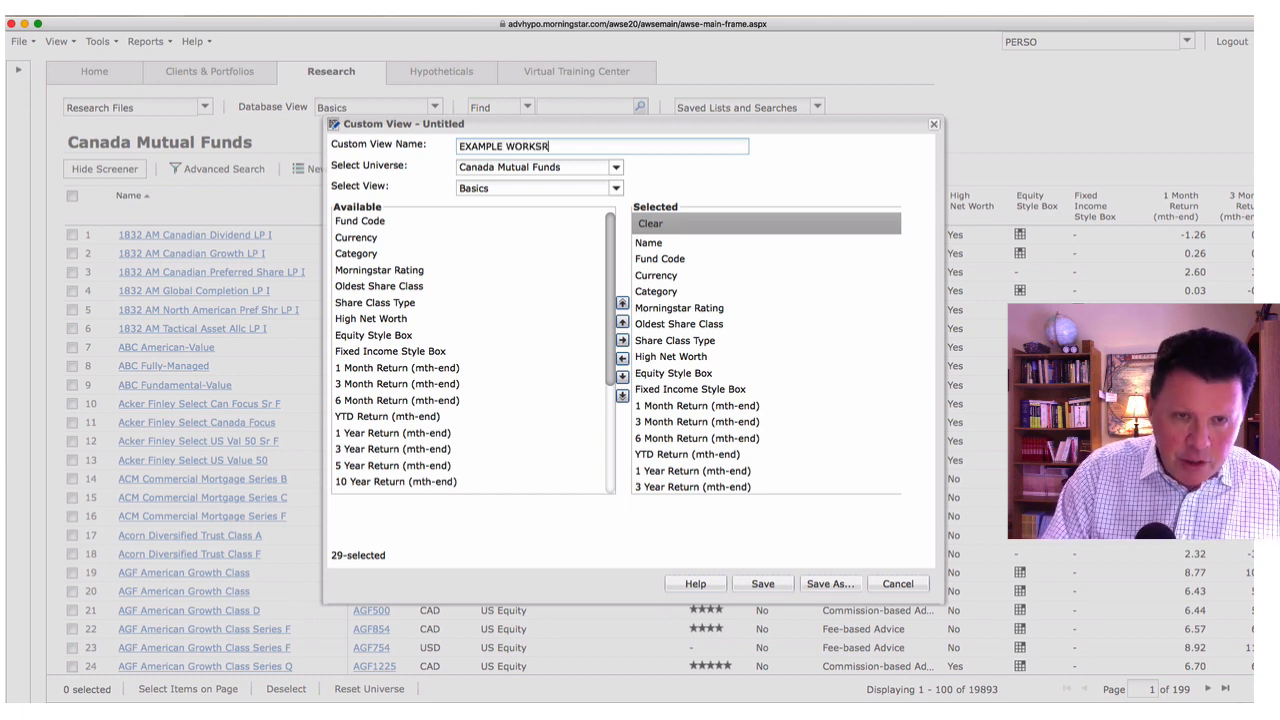
{"action": "key", "text": "BackSpace"}
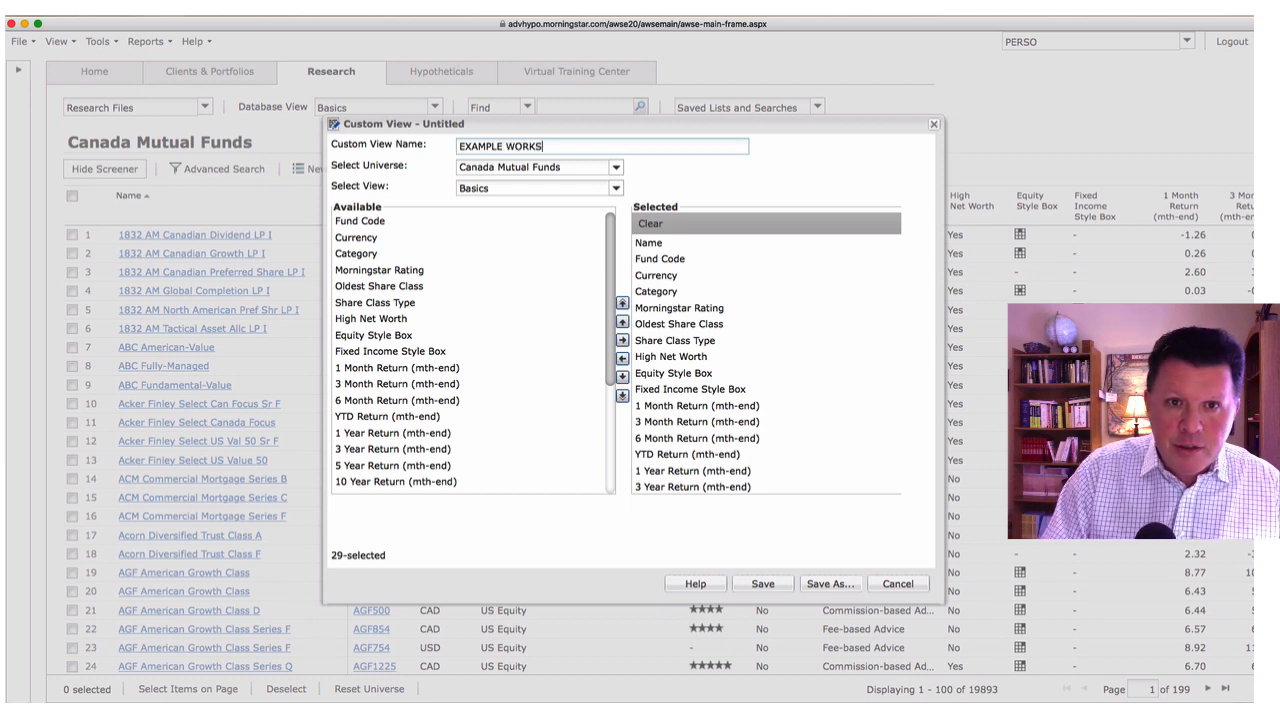
{"action": "type", "text": "TATIO"}
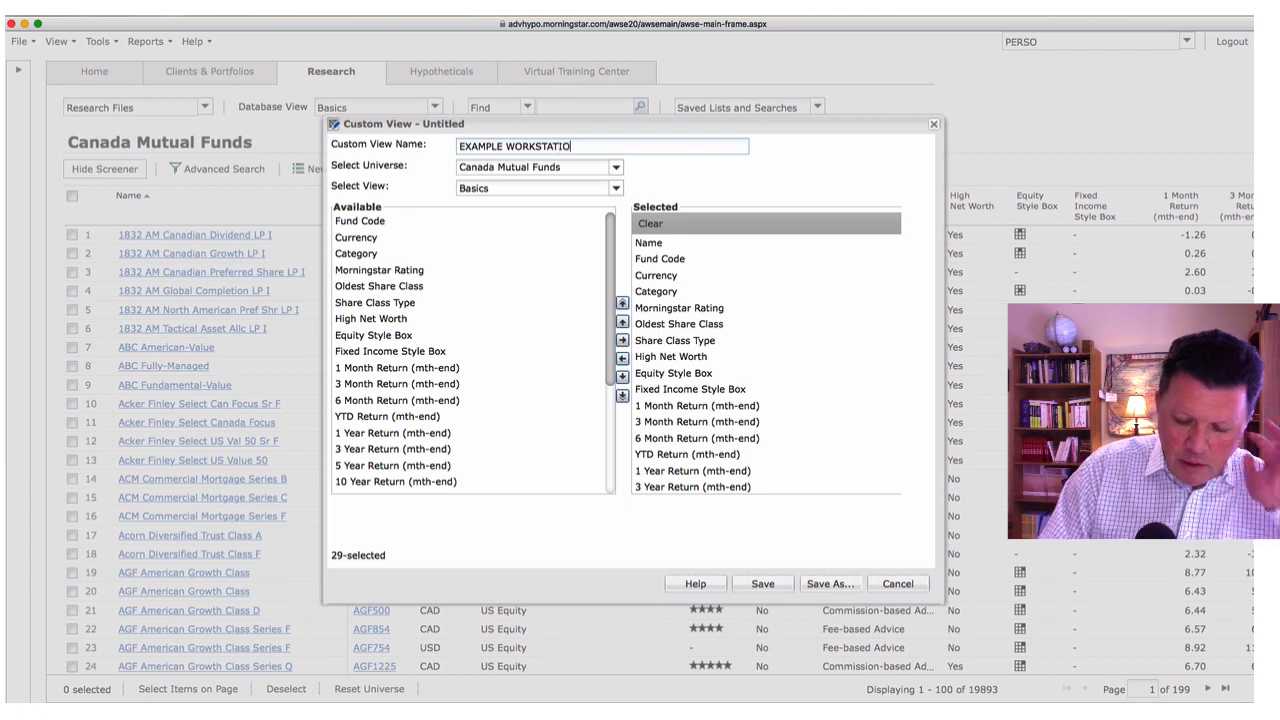
{"action": "type", "text": "N 2018"}
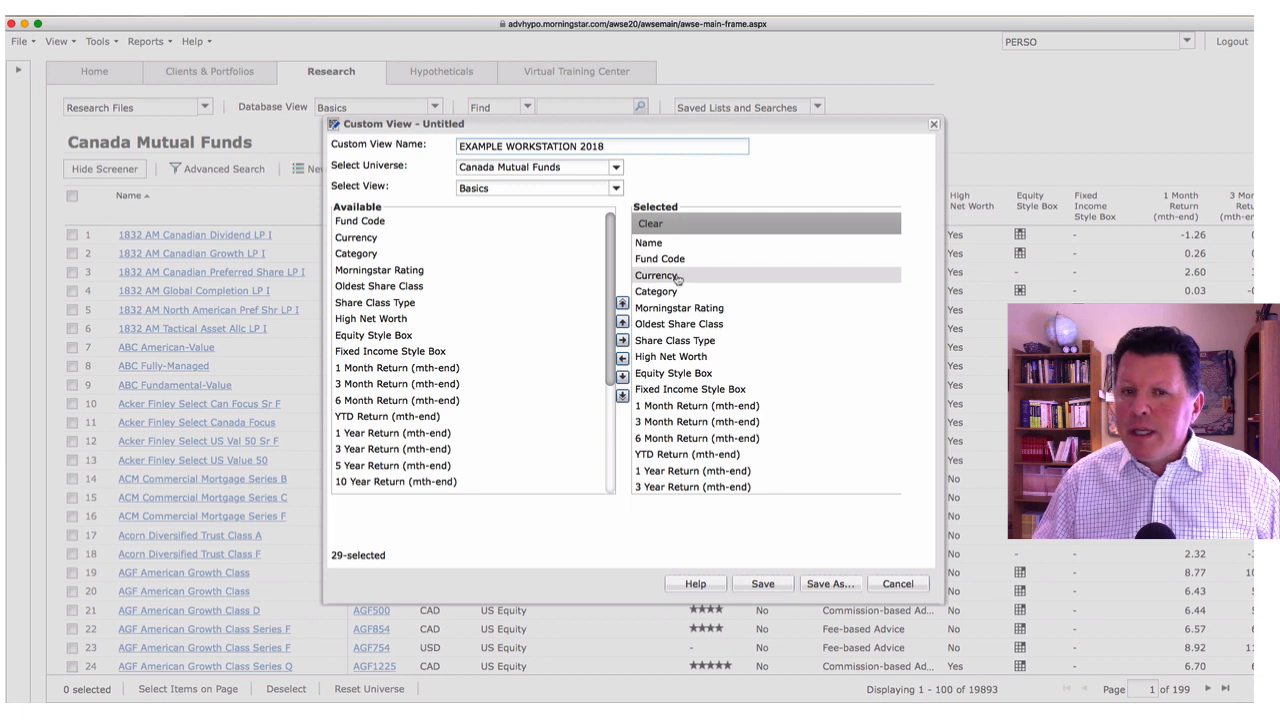
Step: Remove Currency, Oldest Share Class, Share Class Type, High Net Worth, Equity Style Box and Fixed Income Style Box from the custom view's selected columns
{"action": "left_click", "coordinate": [622, 358]}
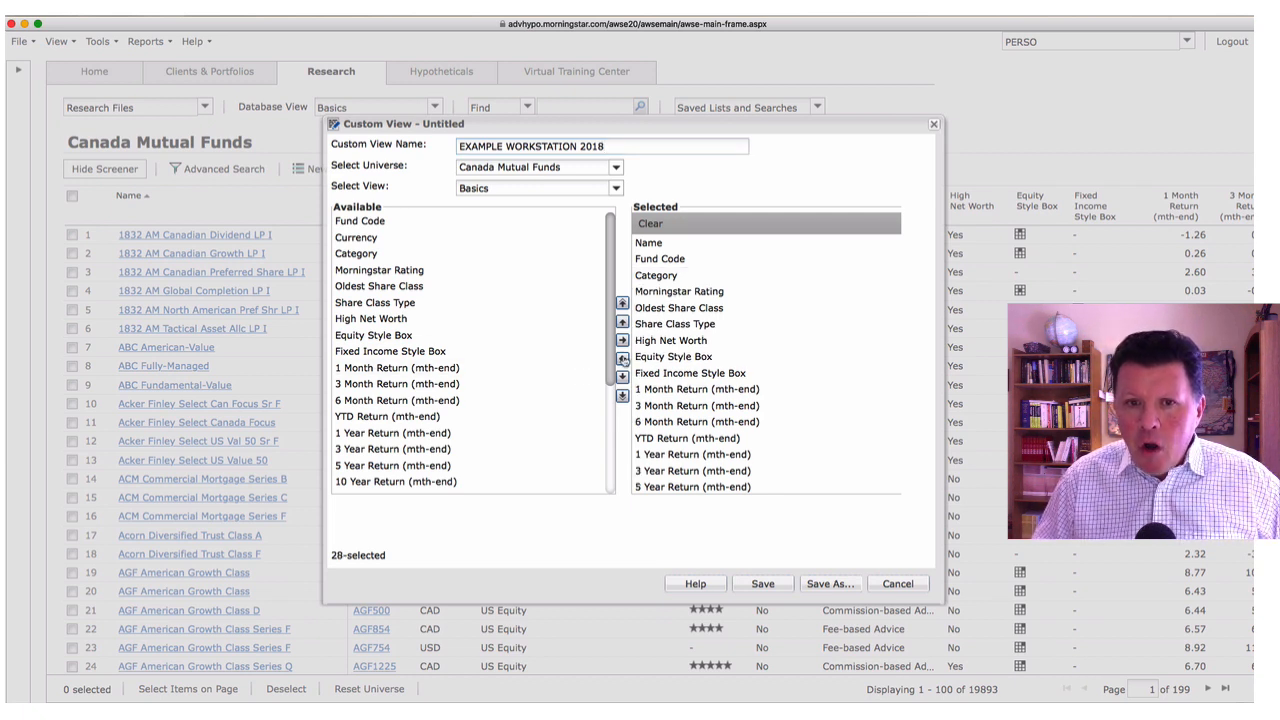
{"action": "left_click", "coordinate": [660, 275]}
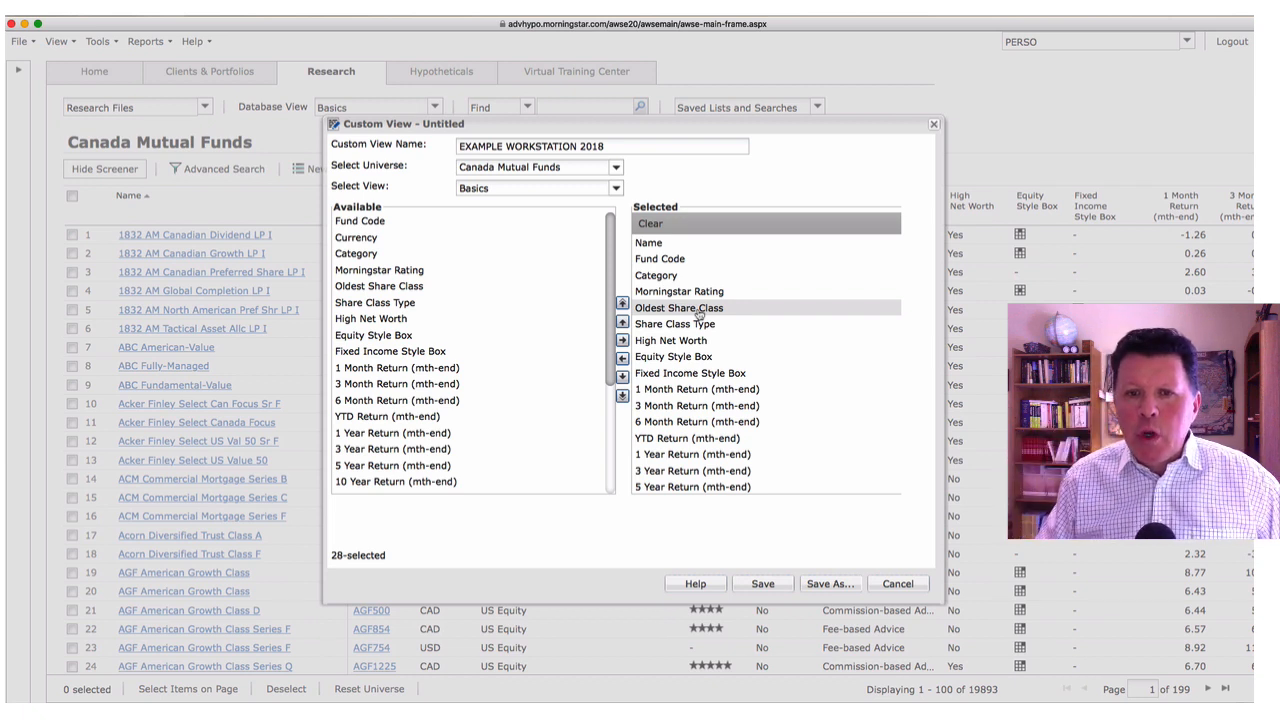
{"action": "double_click", "coordinate": [698, 311]}
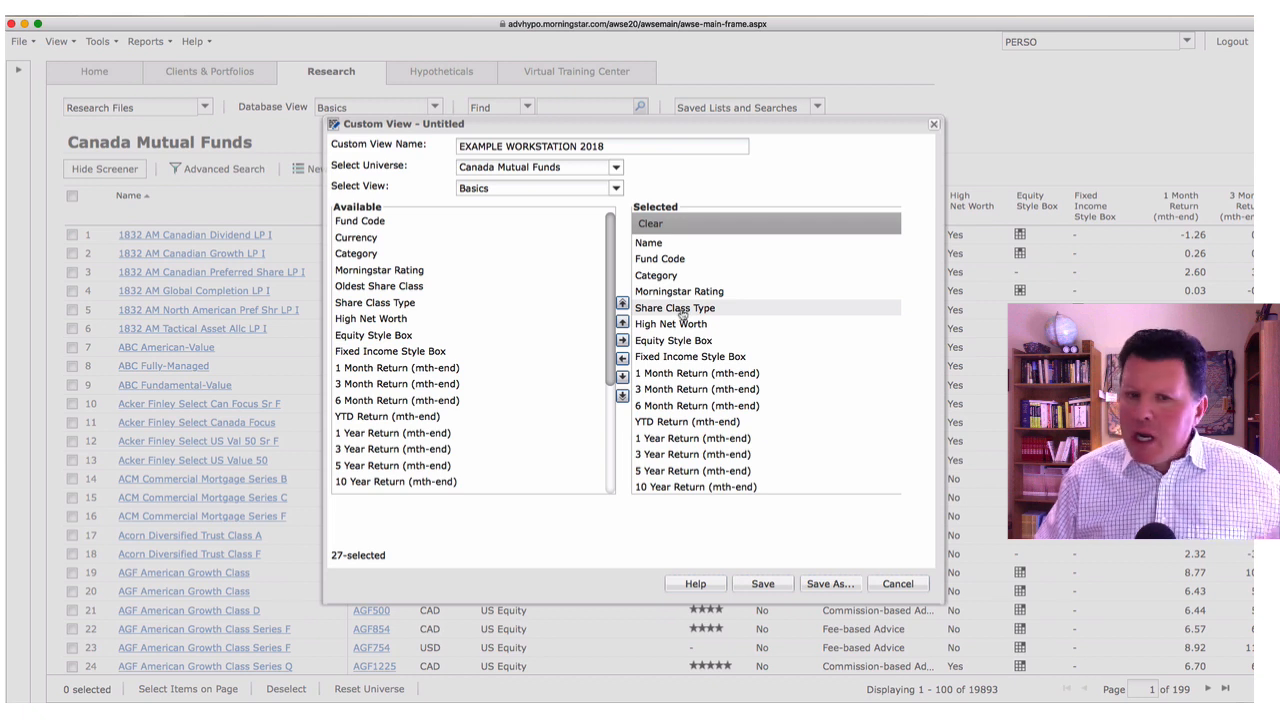
{"action": "double_click", "coordinate": [681, 310]}
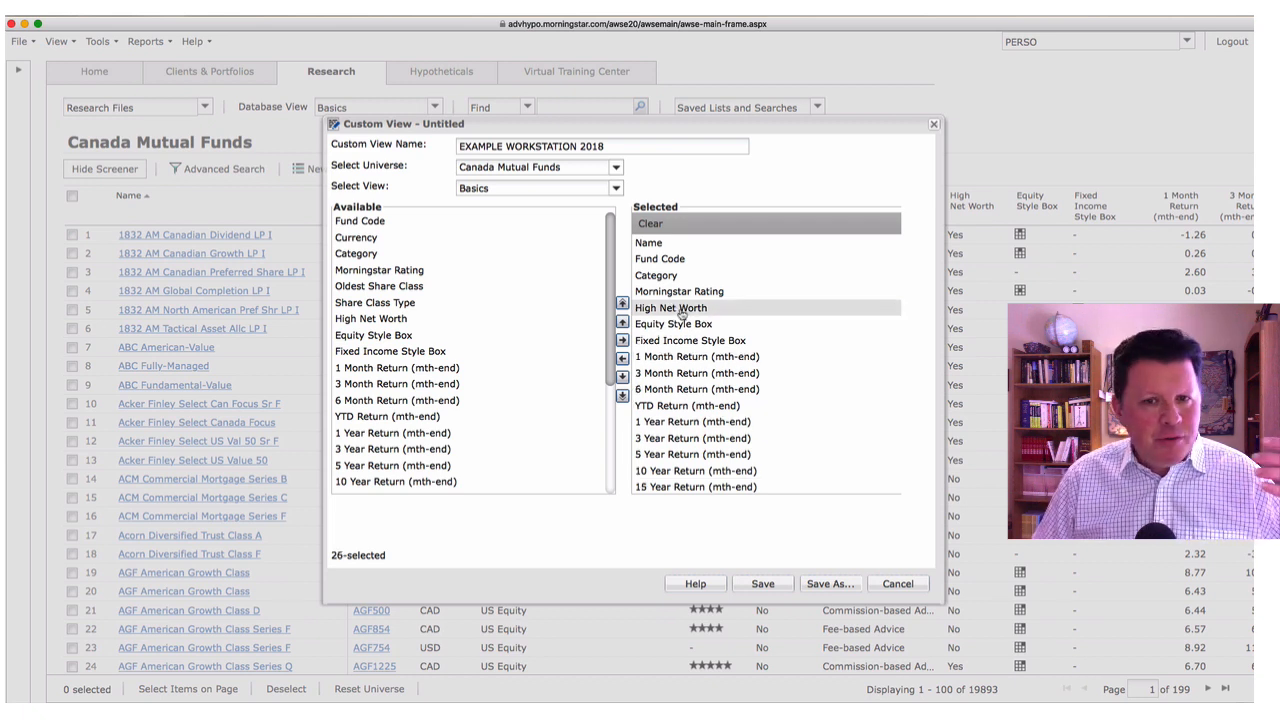
{"action": "double_click", "coordinate": [681, 310]}
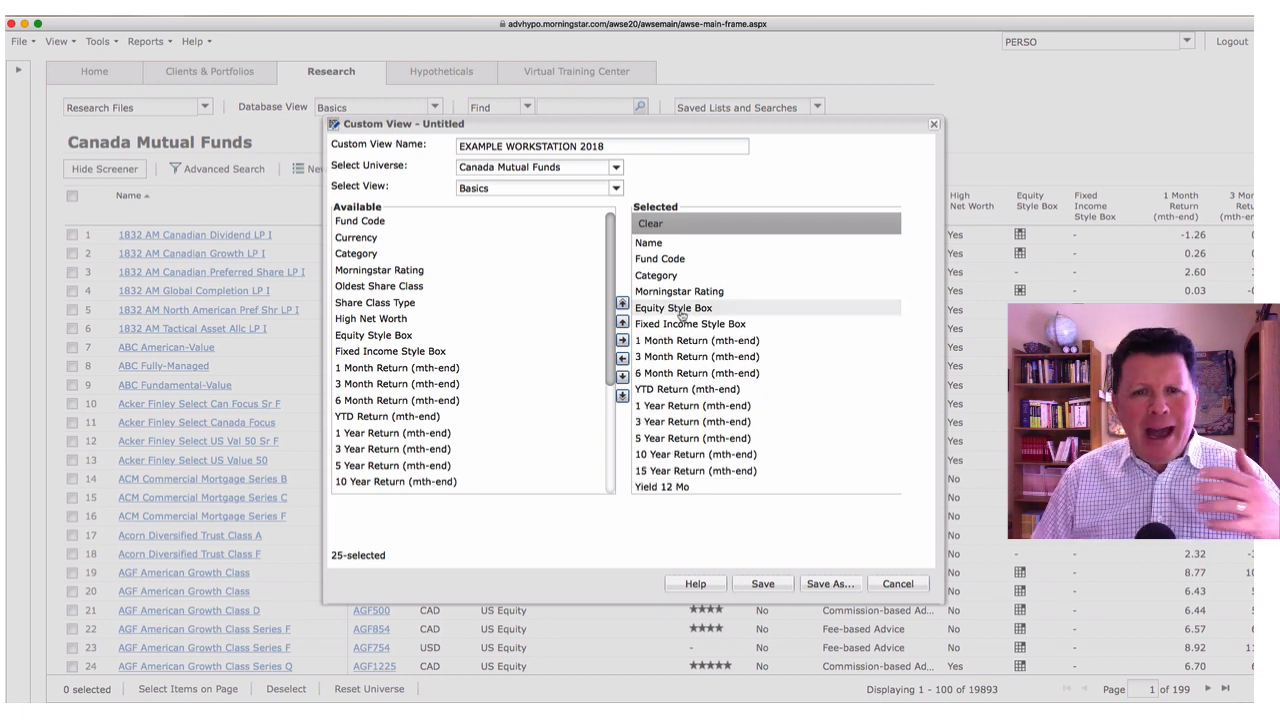
{"action": "double_click", "coordinate": [681, 310]}
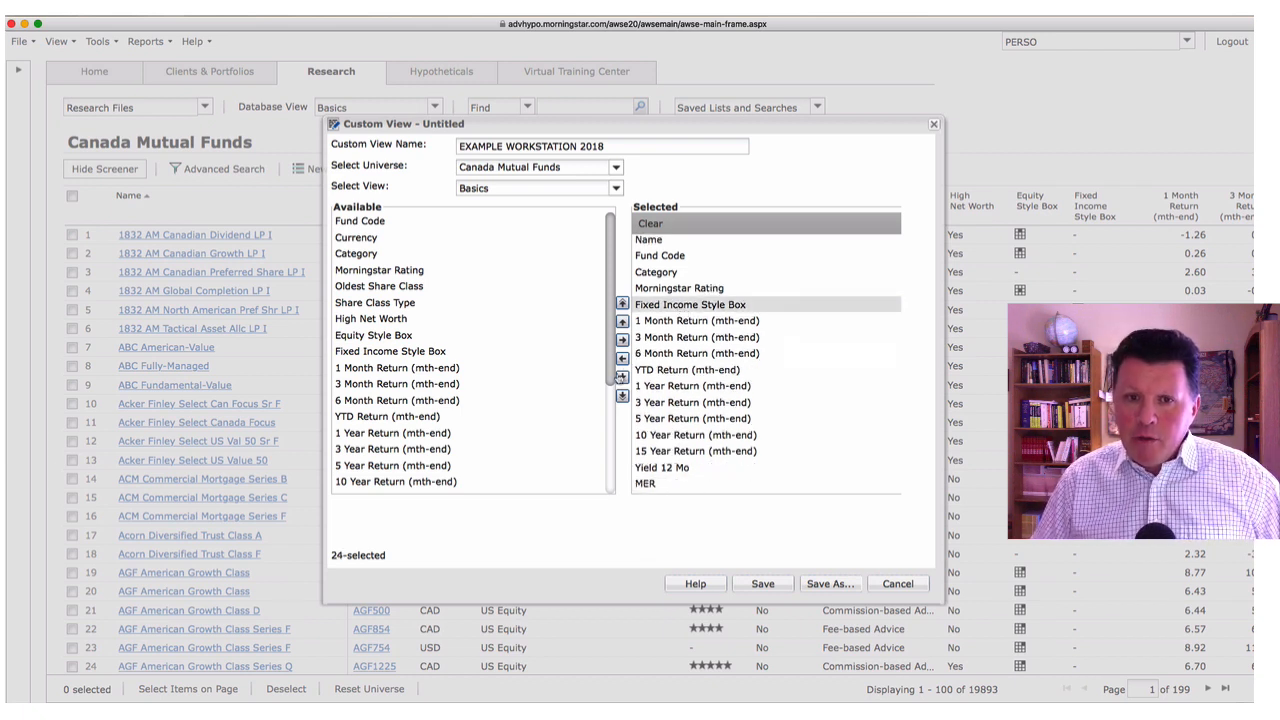
{"action": "left_click", "coordinate": [622, 358]}
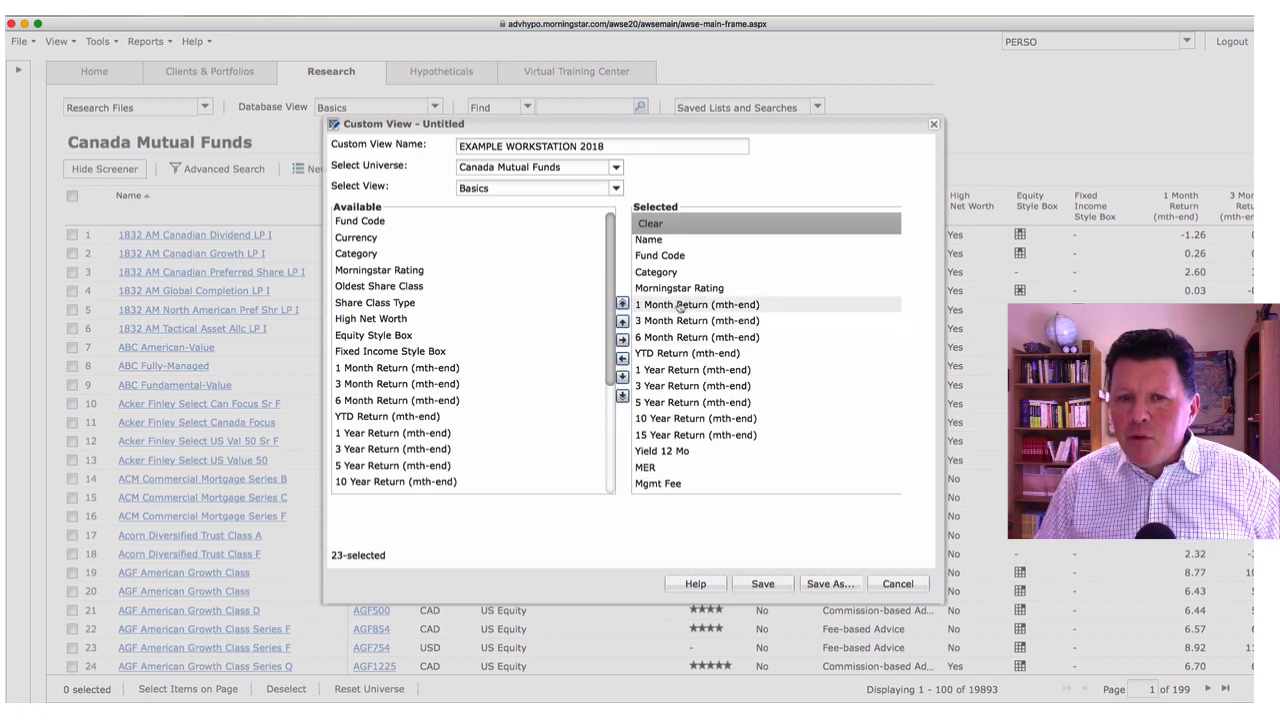
Step: Remove 1 Month Return, 15 Year Return, Yield 12 Mo and Mgmt Fee from the custom view's selected columns
{"action": "left_click", "coordinate": [672, 308]}
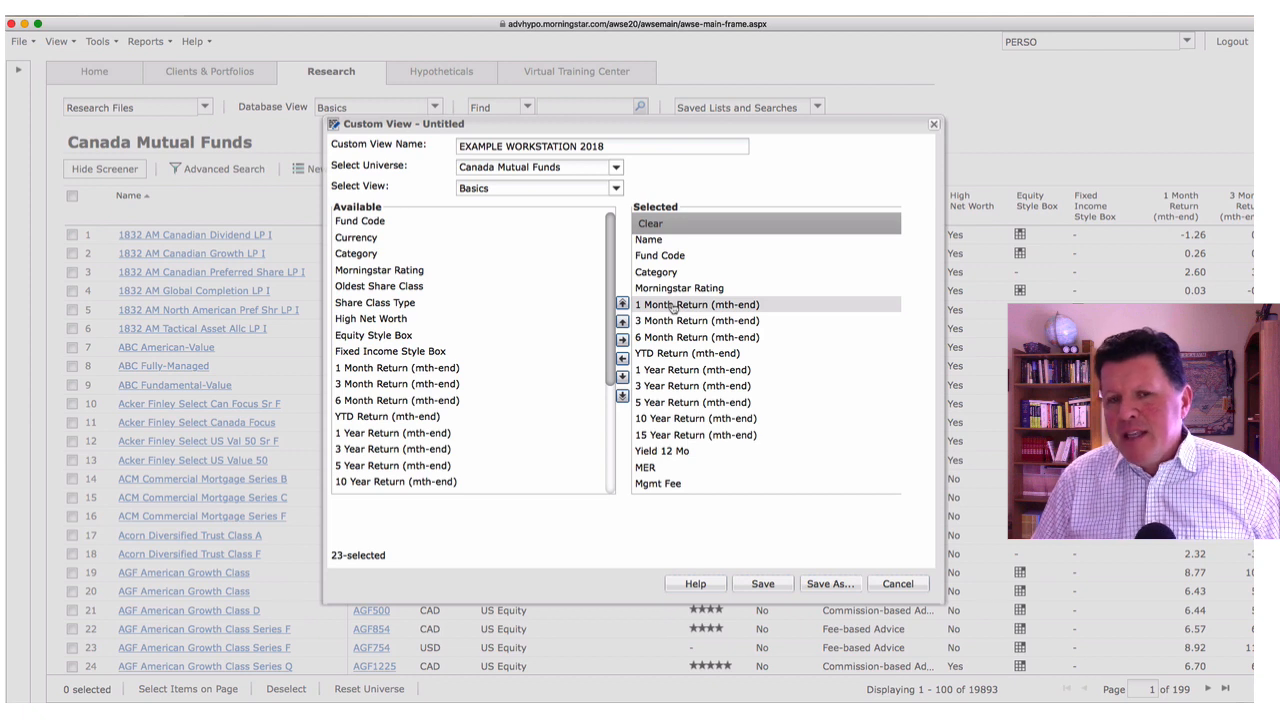
{"action": "left_click", "coordinate": [623, 359]}
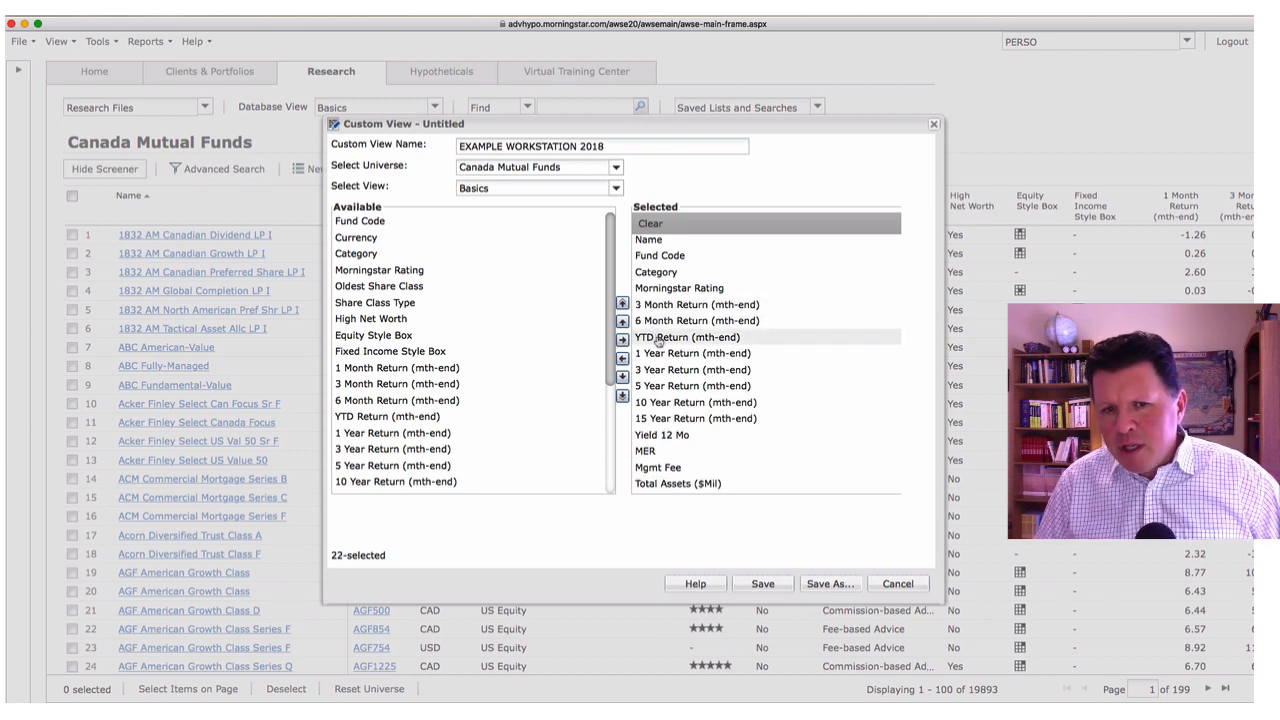
{"action": "left_click", "coordinate": [663, 422]}
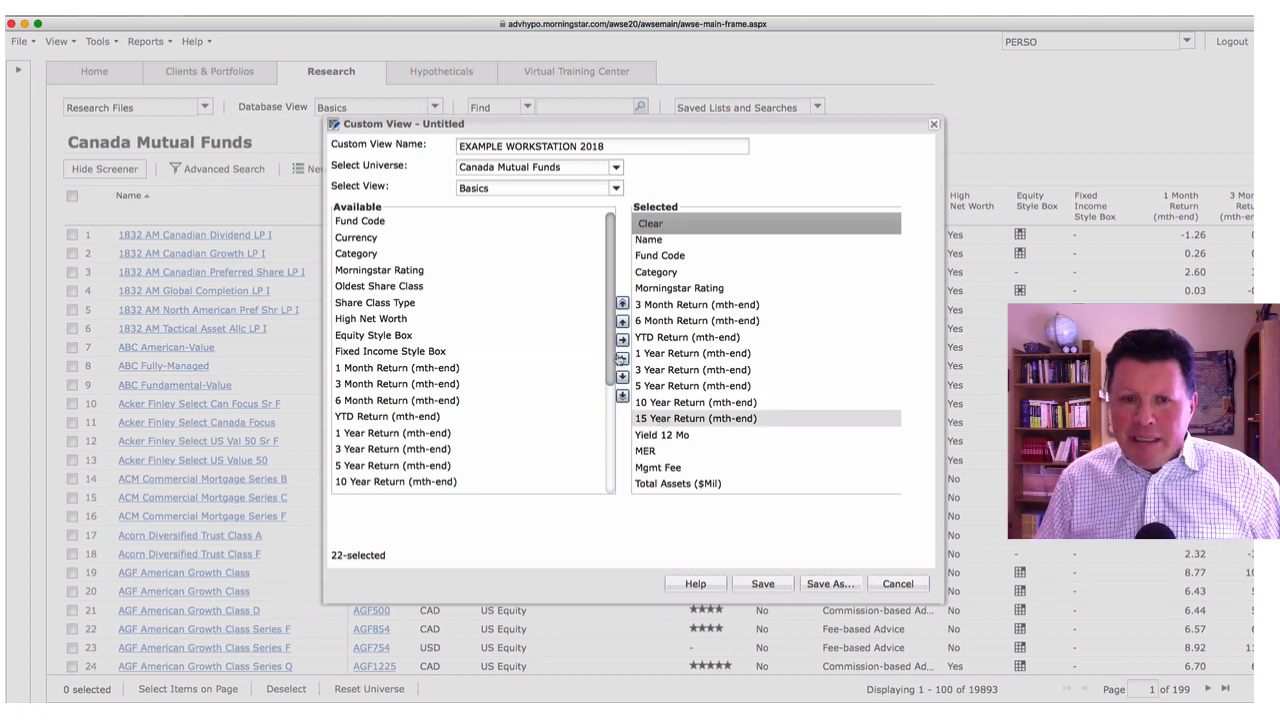
{"action": "left_click", "coordinate": [622, 361]}
{"action": "scroll", "coordinate": [703, 387], "scroll_direction": "down", "scroll_amount": 3}
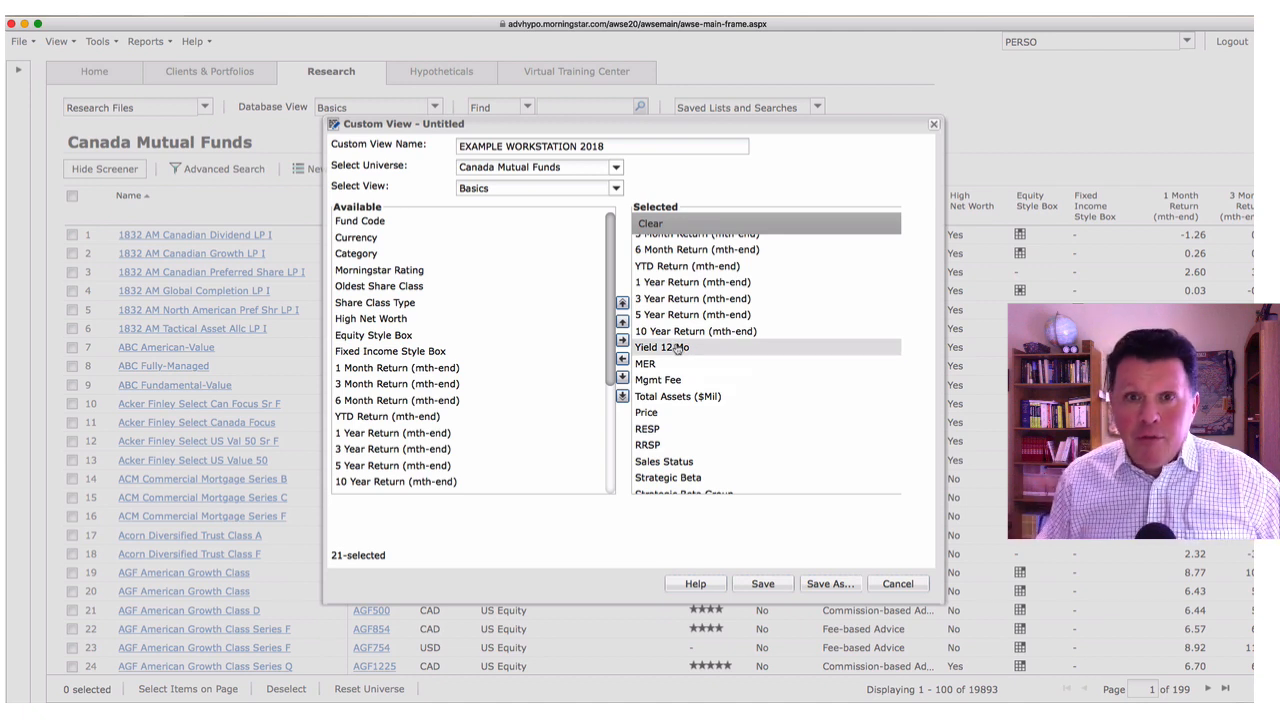
{"action": "left_click", "coordinate": [664, 350]}
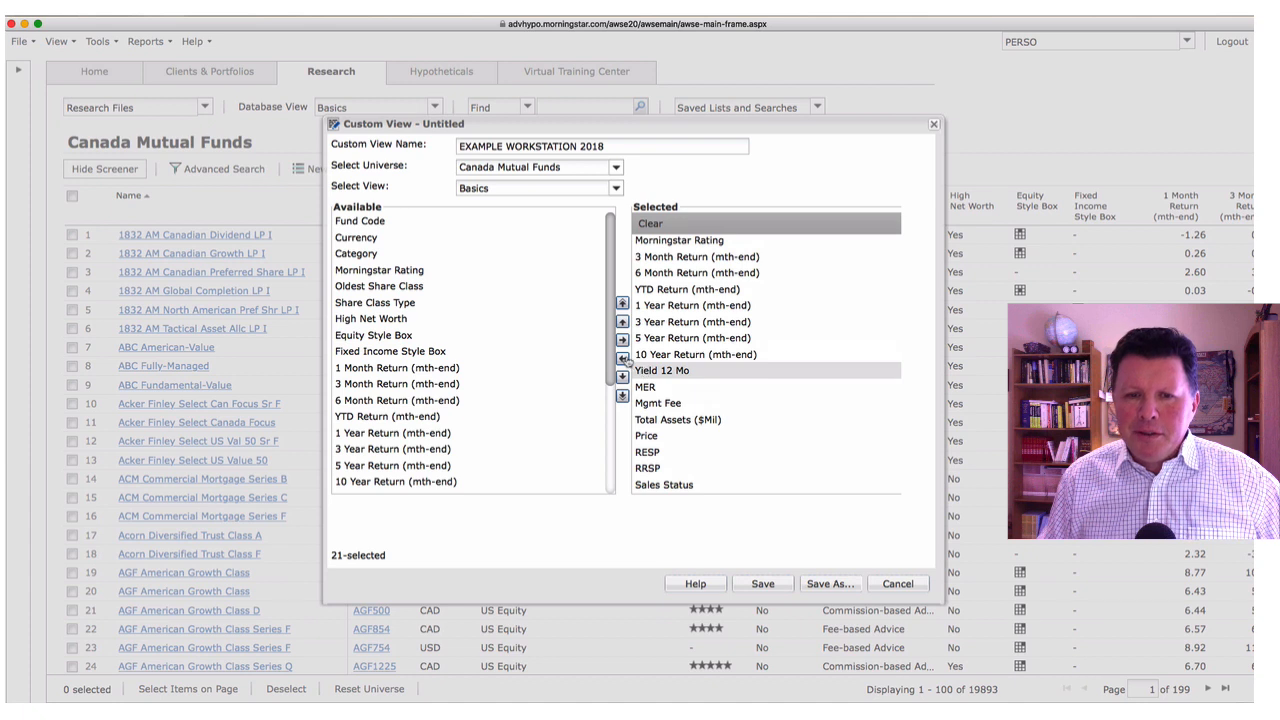
{"action": "left_click", "coordinate": [622, 359]}
{"action": "scroll", "coordinate": [680, 370], "scroll_direction": "down", "scroll_amount": 1}
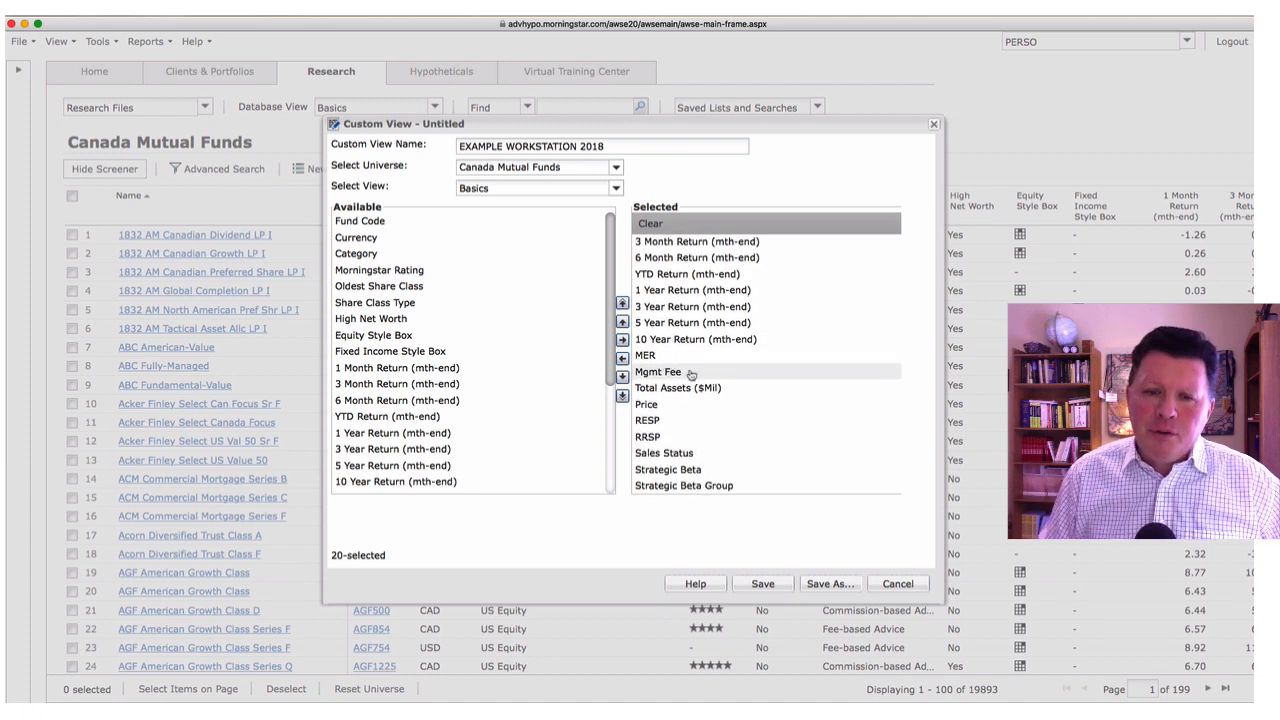
{"action": "left_click", "coordinate": [622, 359]}
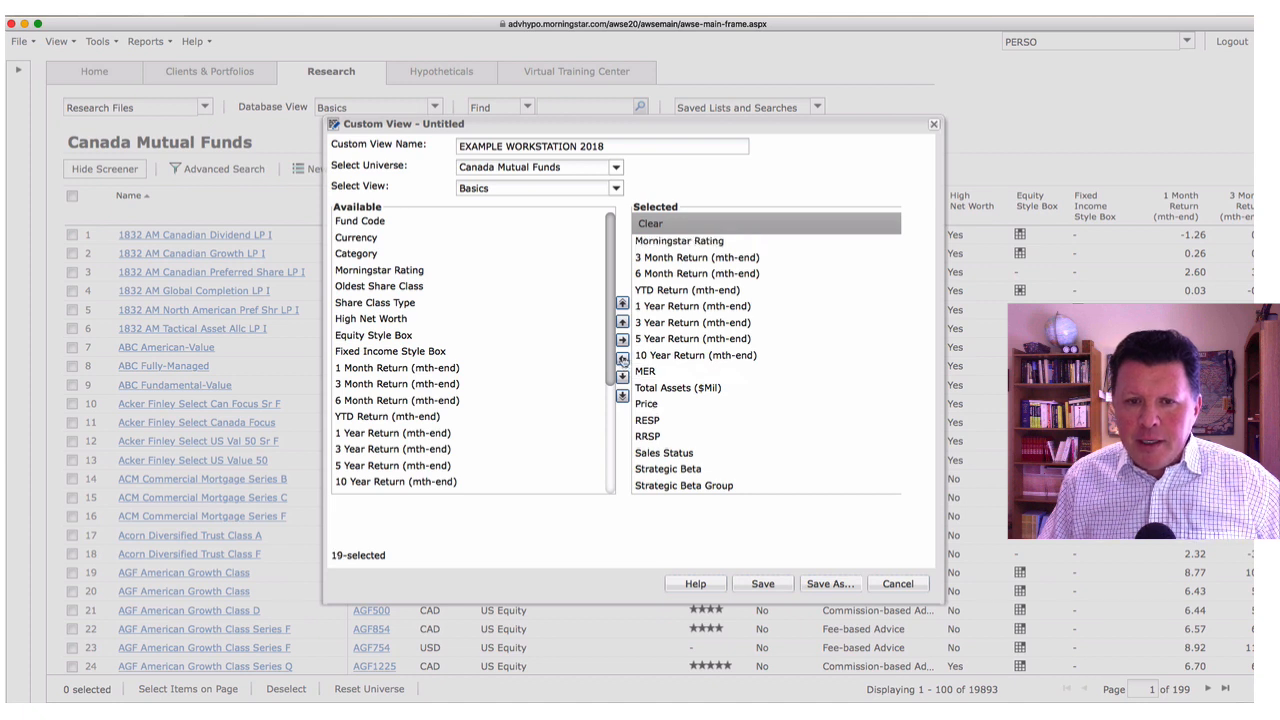
Step: Remove Price, RESP, RRSP, Sales Status, Strategic Beta and Strategic Beta Group from the custom view's selected columns
{"action": "left_click", "coordinate": [705, 403]}
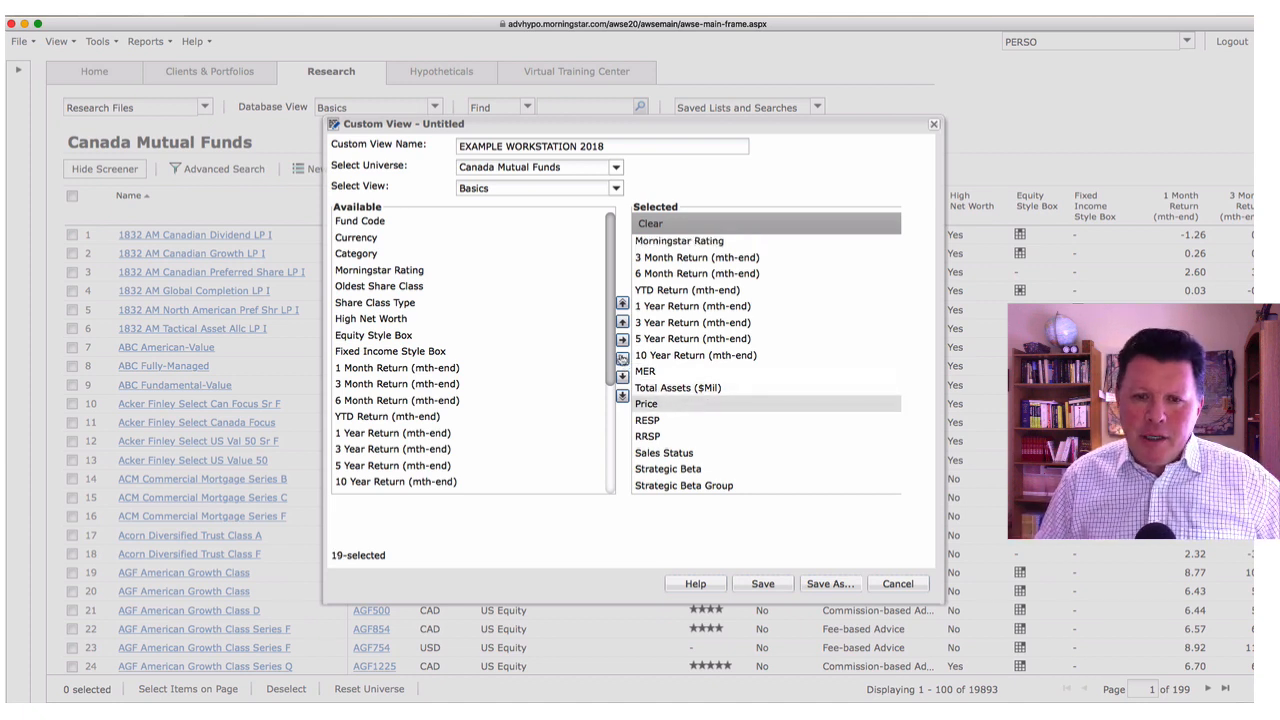
{"action": "left_click", "coordinate": [621, 358]}
{"action": "left_click", "coordinate": [647, 421]}
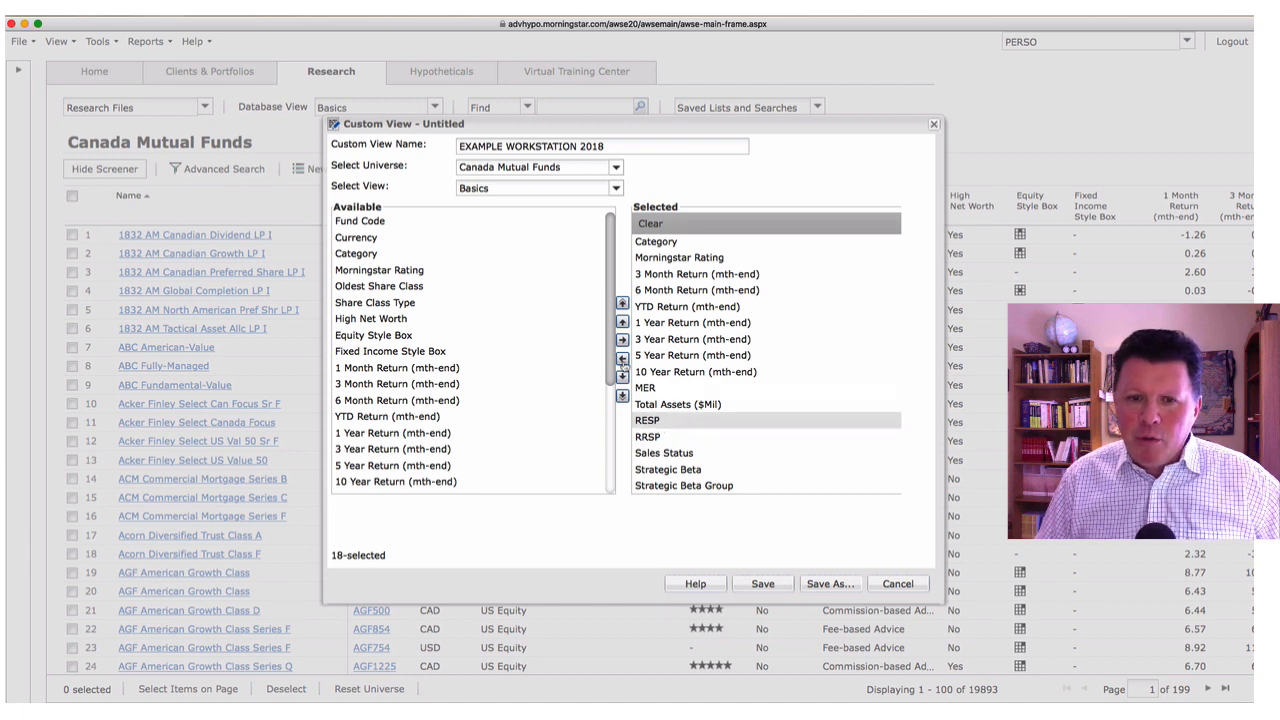
{"action": "left_click", "coordinate": [621, 358]}
{"action": "left_click", "coordinate": [621, 360]}
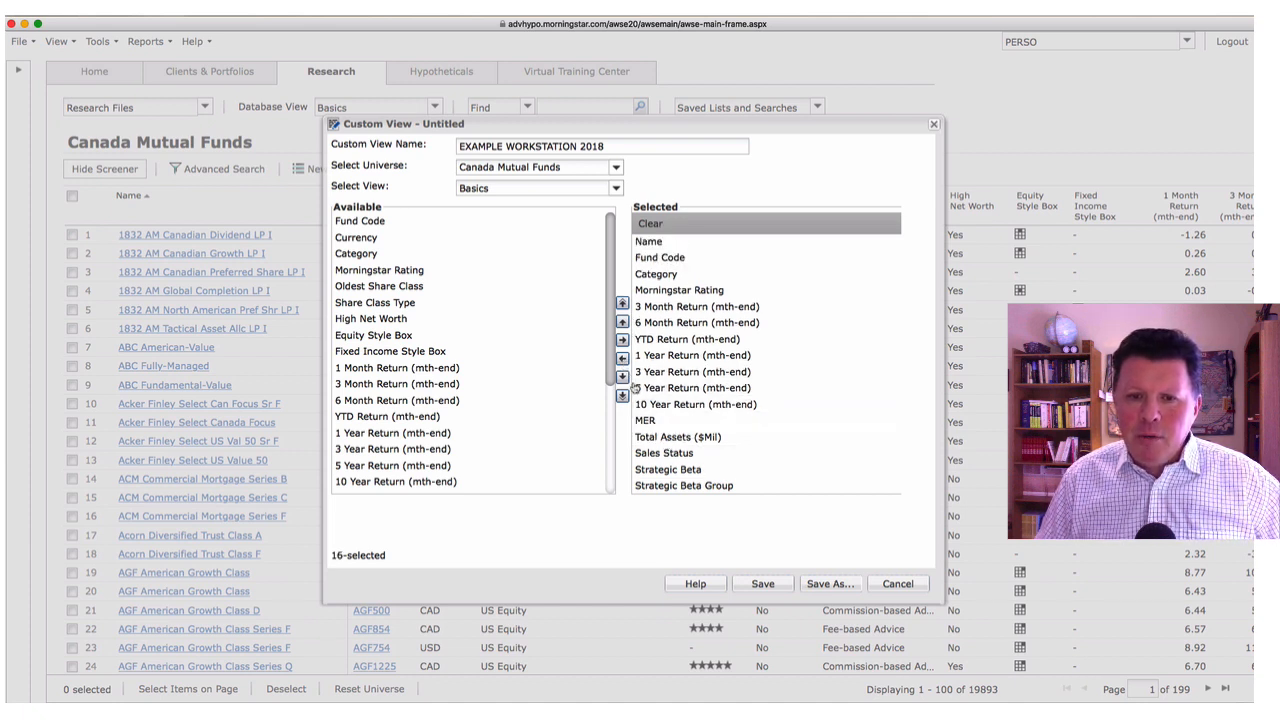
{"action": "left_click", "coordinate": [663, 453]}
{"action": "left_click", "coordinate": [621, 358]}
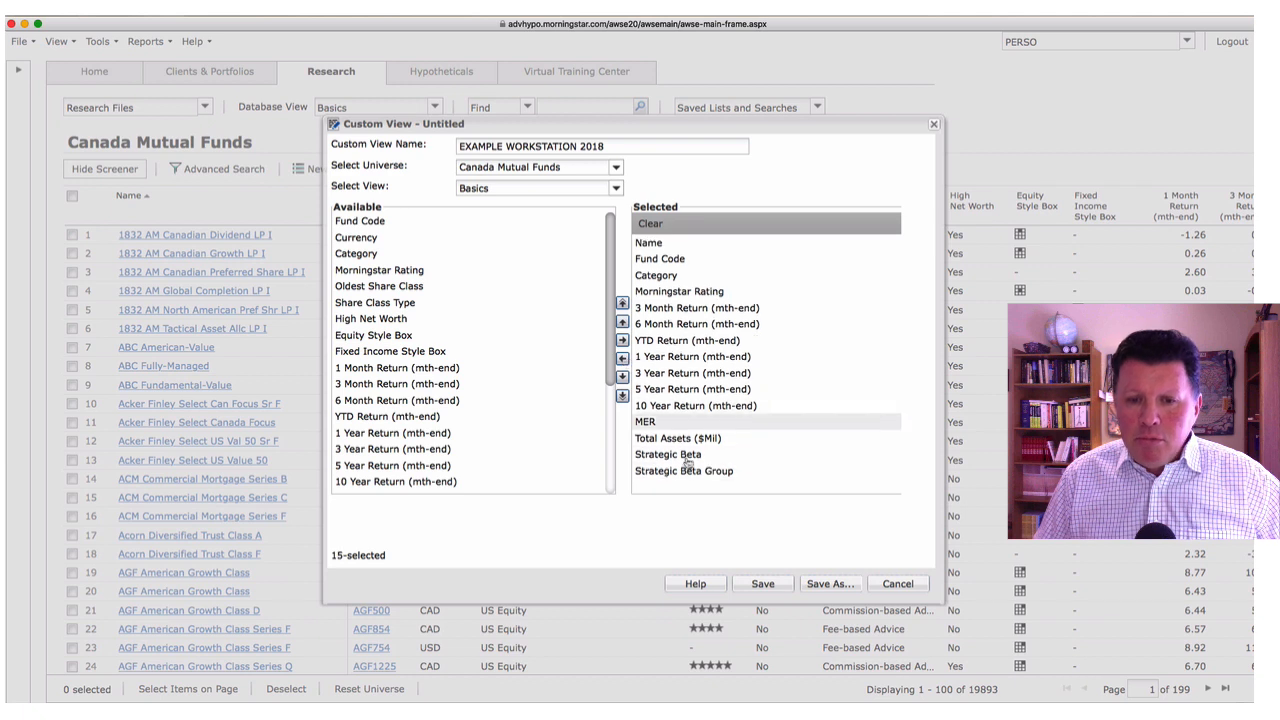
{"action": "left_click", "coordinate": [668, 454]}
{"action": "left_click", "coordinate": [621, 358]}
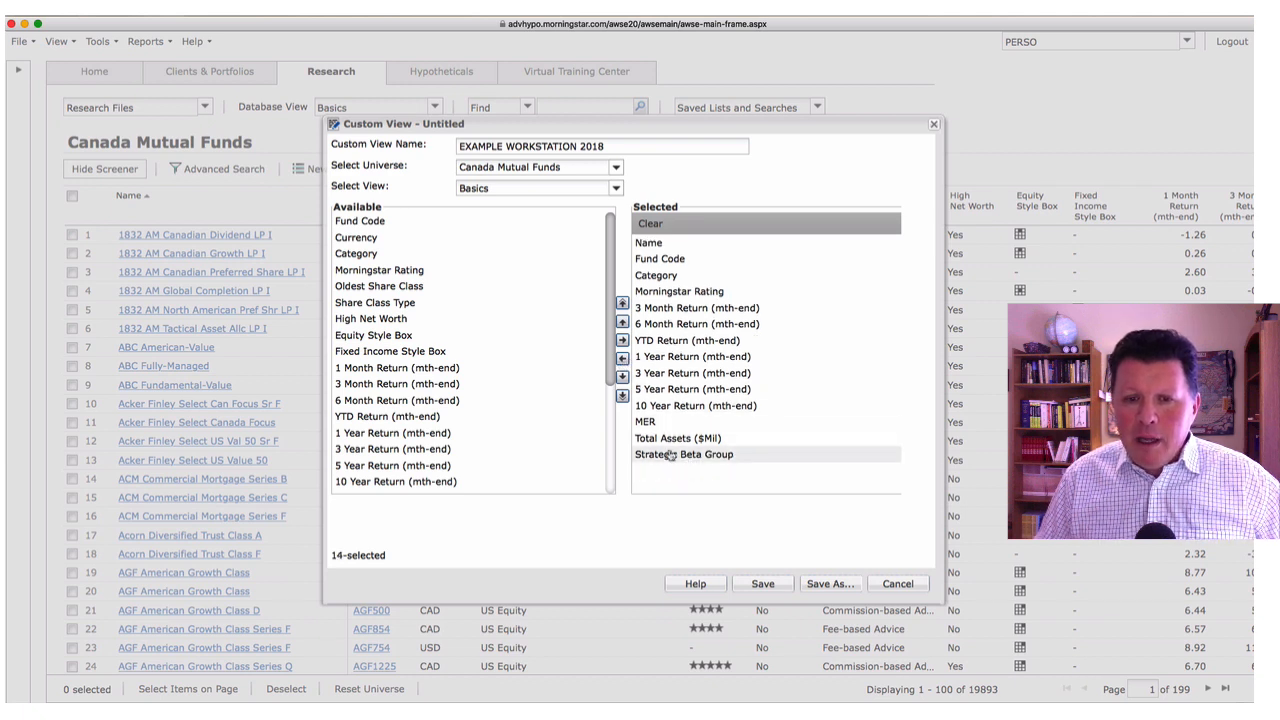
{"action": "left_click", "coordinate": [621, 358]}
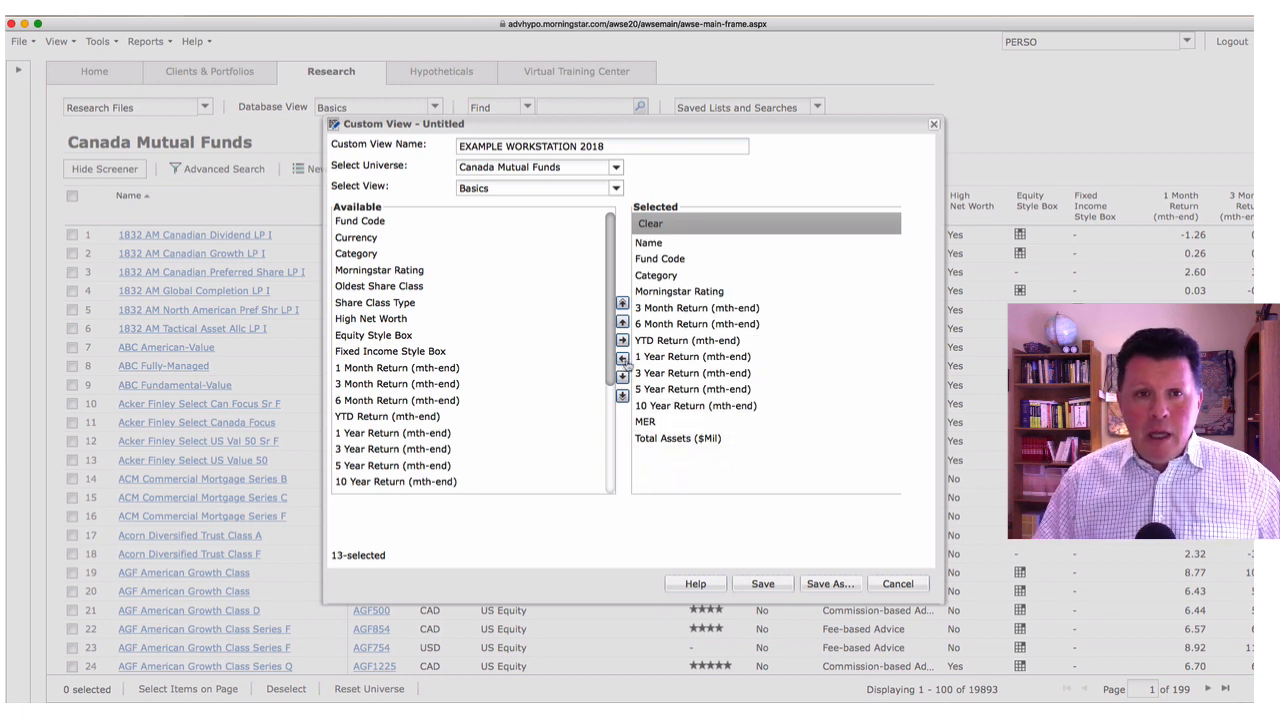
Step: Save the custom view and display the Canada Mutual Funds list in the EXAMPLE WORKSTATION 2018 view
{"action": "left_click", "coordinate": [772, 585]}
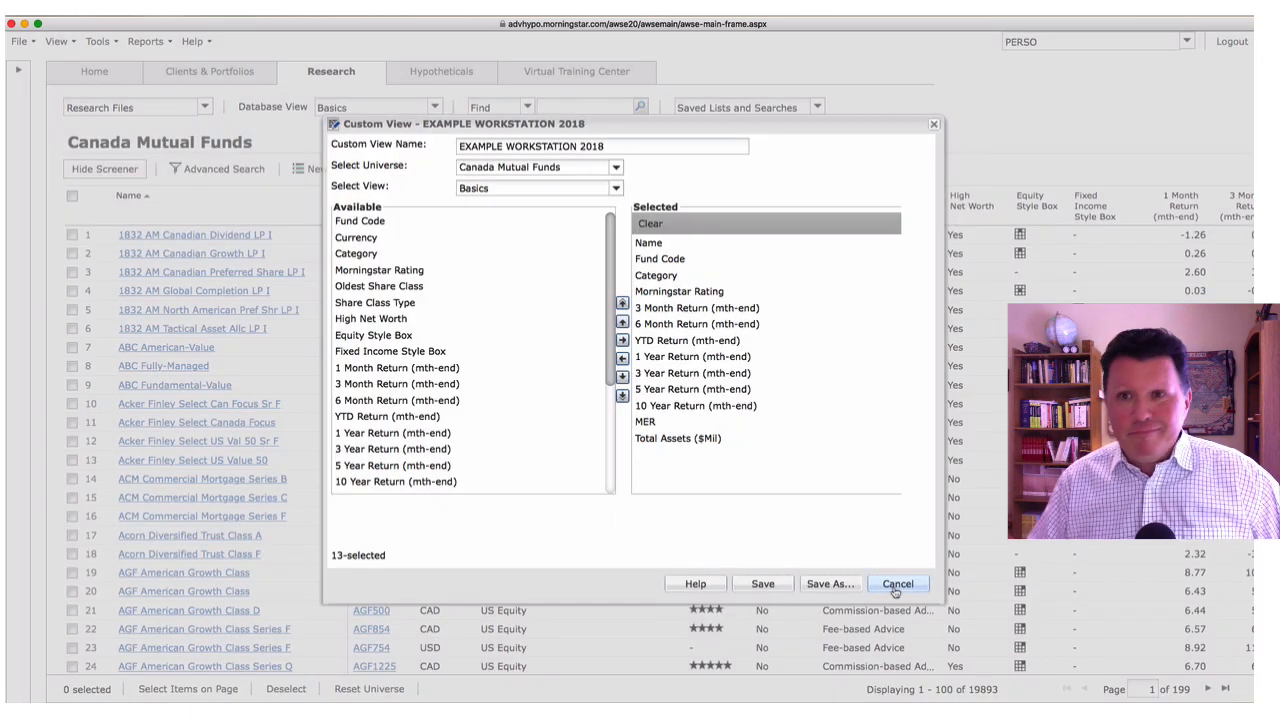
{"action": "left_click", "coordinate": [934, 124]}
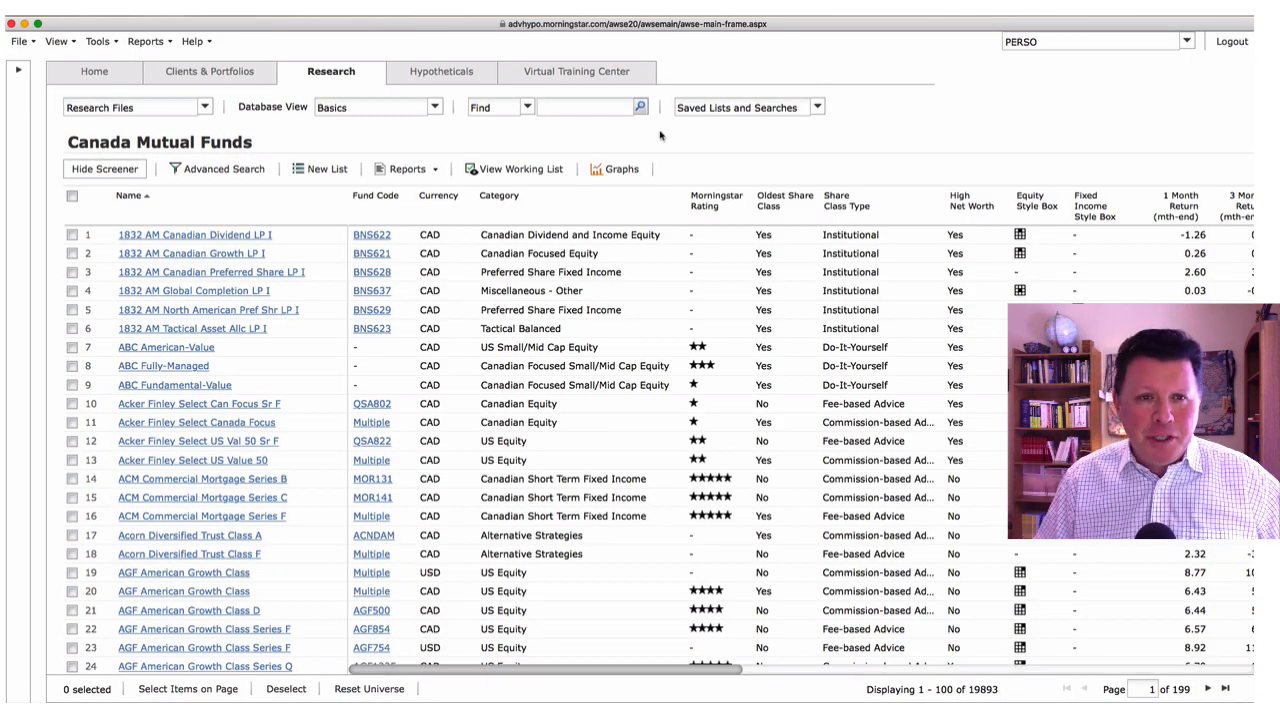
{"action": "left_click", "coordinate": [436, 107]}
{"action": "scroll", "coordinate": [345, 225], "scroll_direction": "down", "scroll_amount": 5}
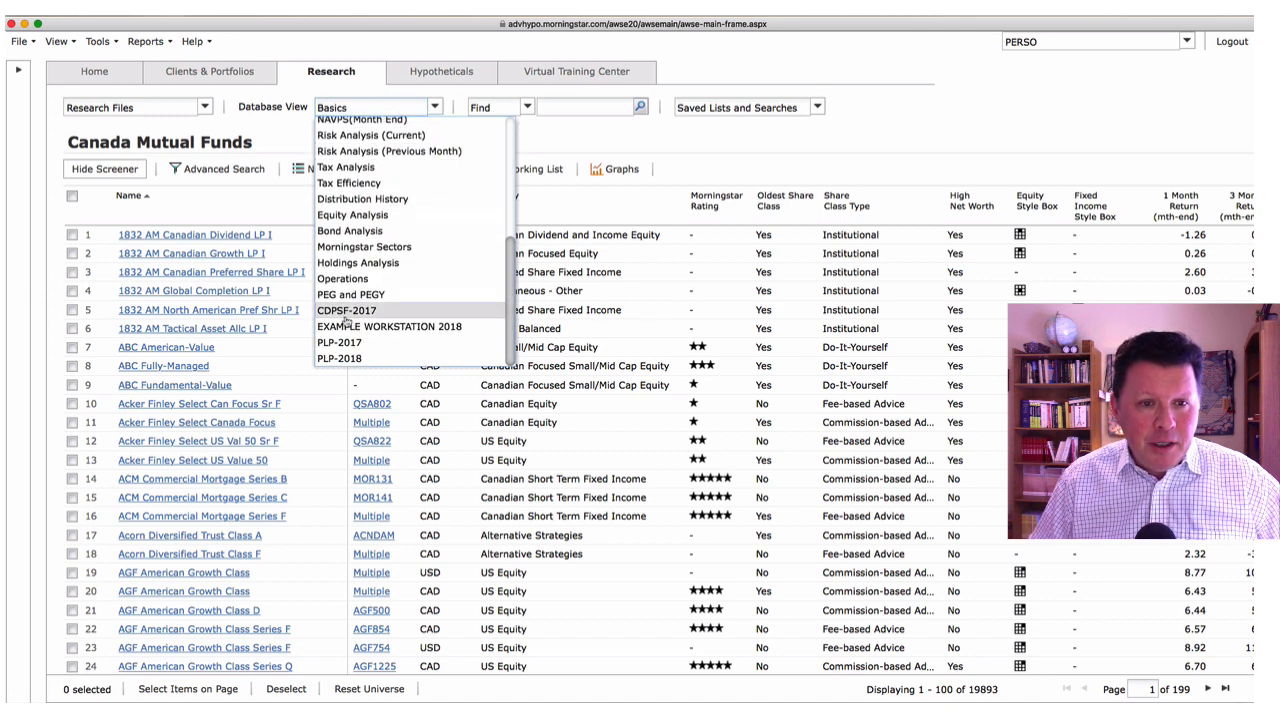
{"action": "left_click", "coordinate": [405, 327]}
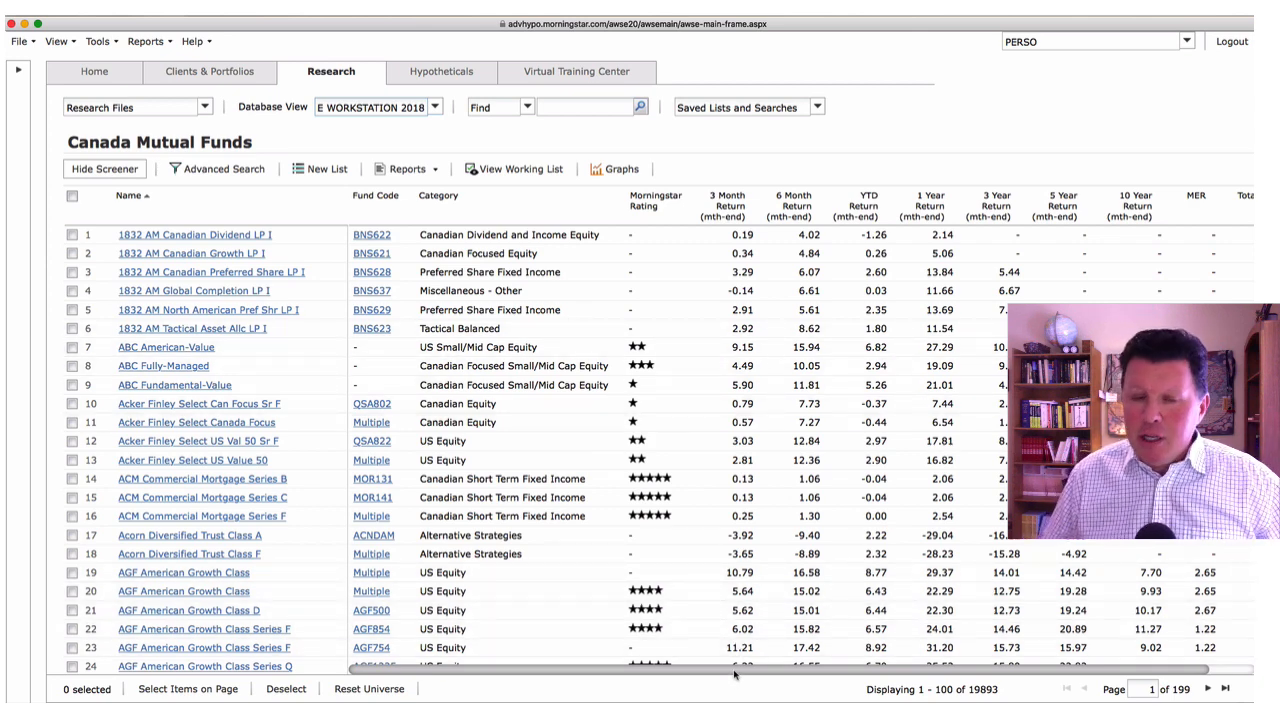
Step: Sort the Canada Mutual Funds list by 6 Month Return (mth-end) in descending order
{"action": "left_click_drag", "start_coordinate": [740, 675], "coordinate": [702, 684]}
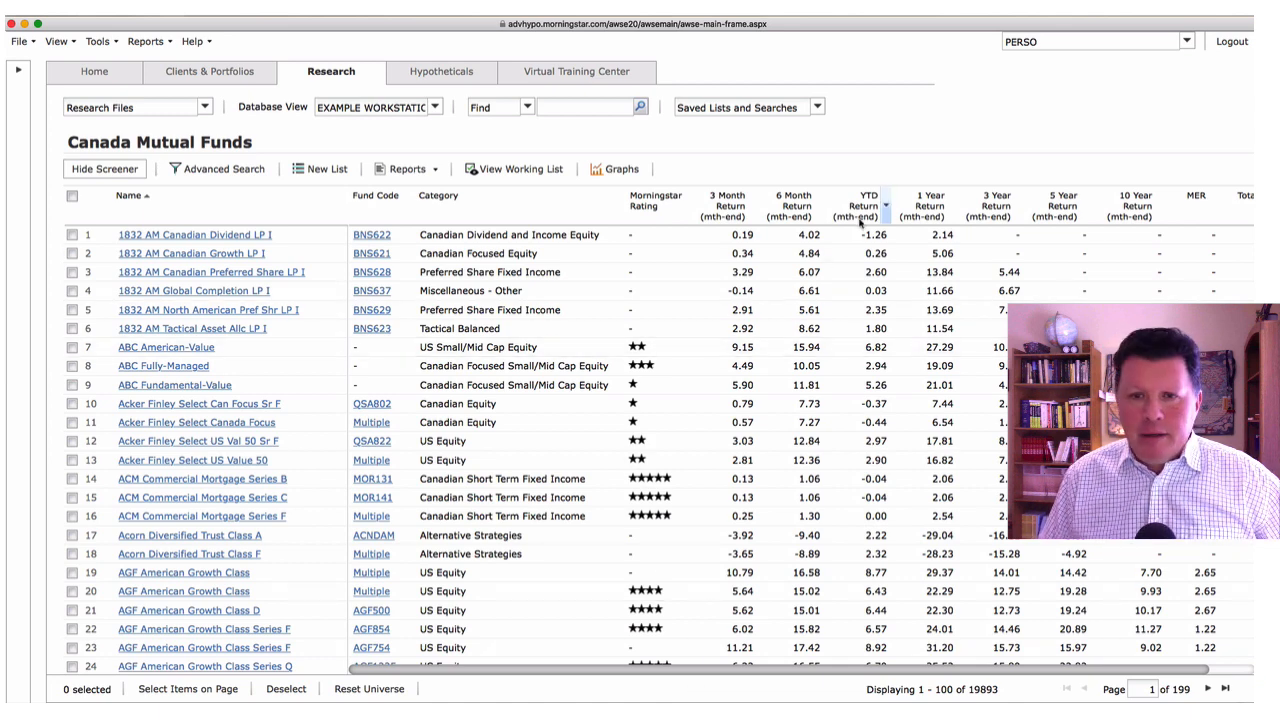
{"action": "left_click", "coordinate": [820, 207]}
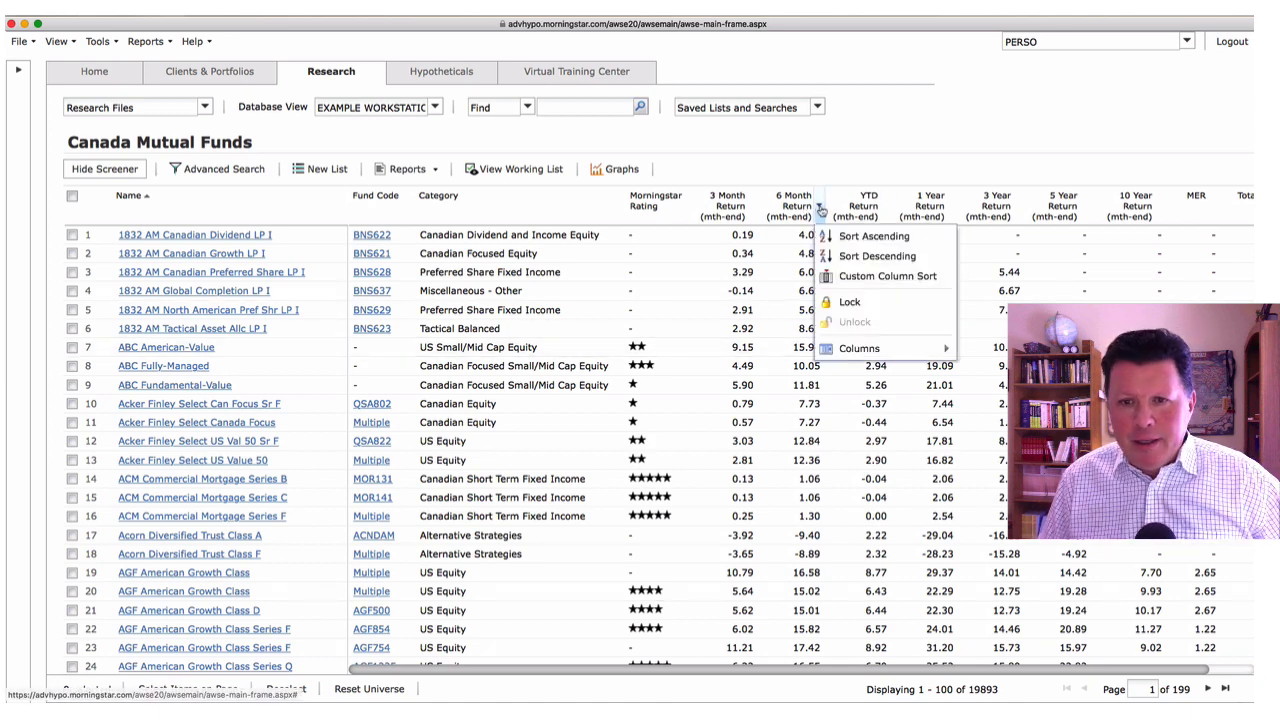
{"action": "left_click", "coordinate": [847, 261]}
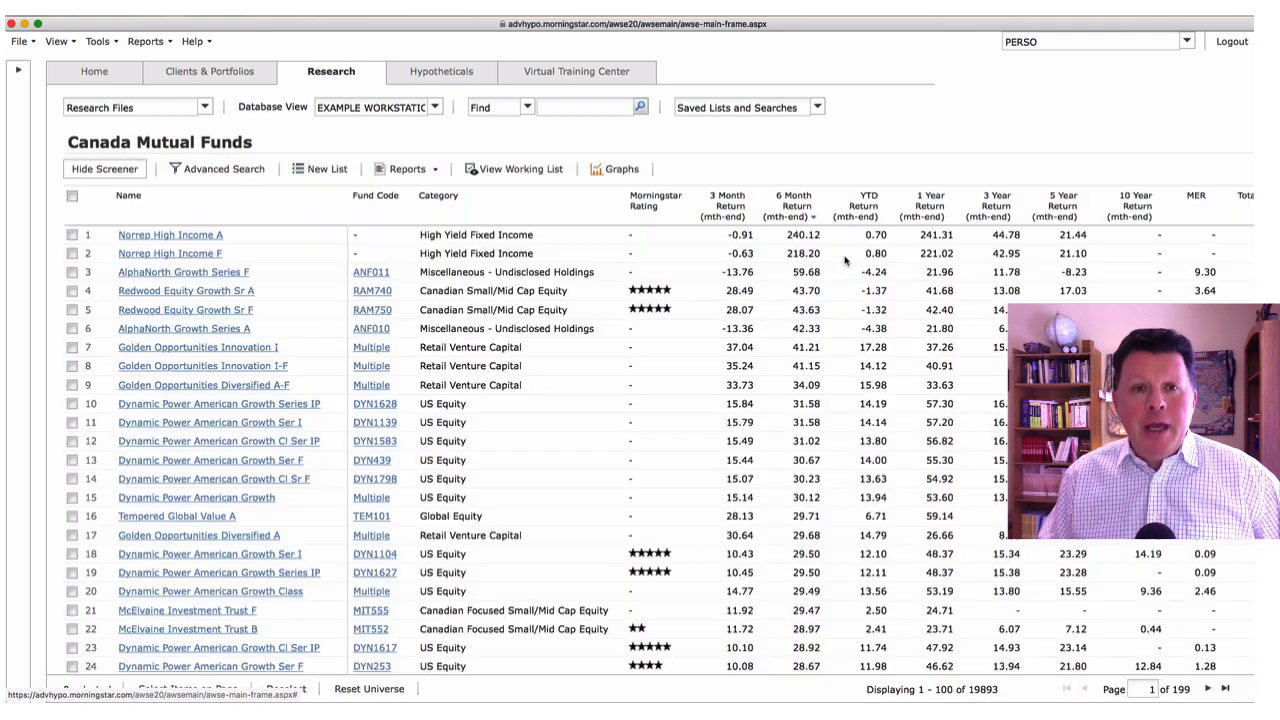
{"action": "left_click", "coordinate": [434, 112]}
{"action": "scroll", "coordinate": [420, 200], "scroll_direction": "up", "scroll_amount": 5}
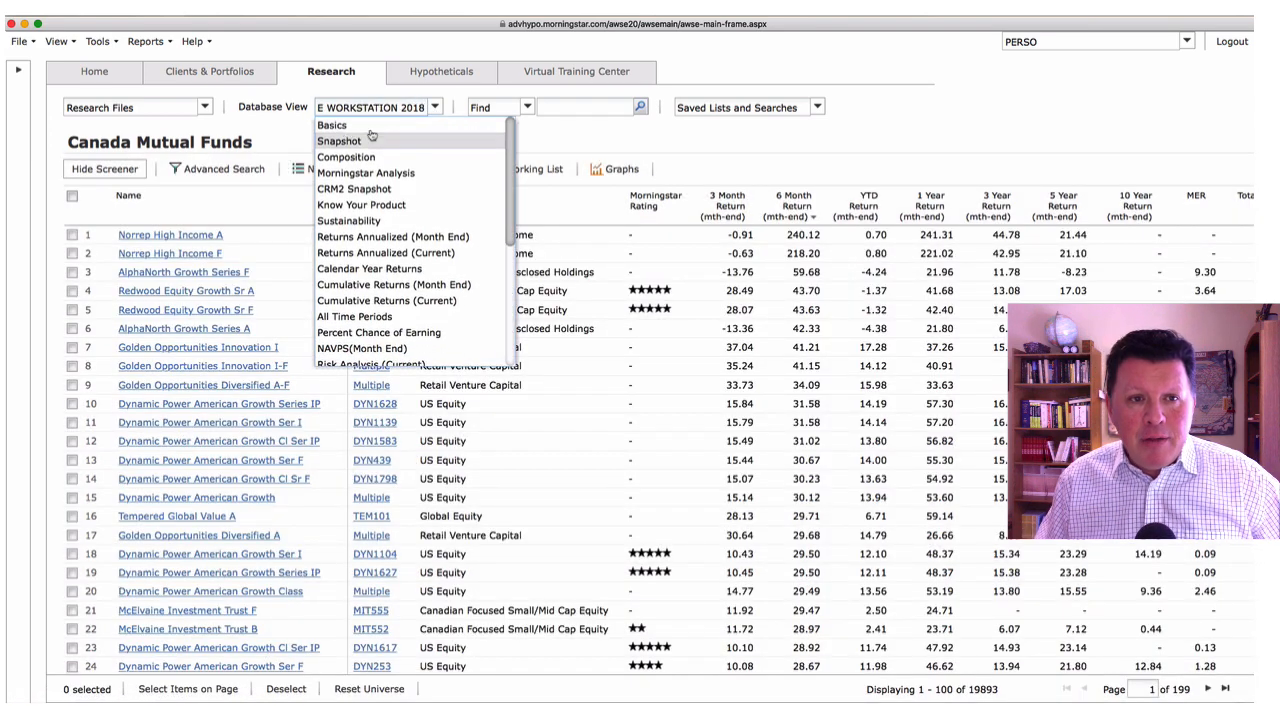
{"action": "left_click", "coordinate": [581, 137]}
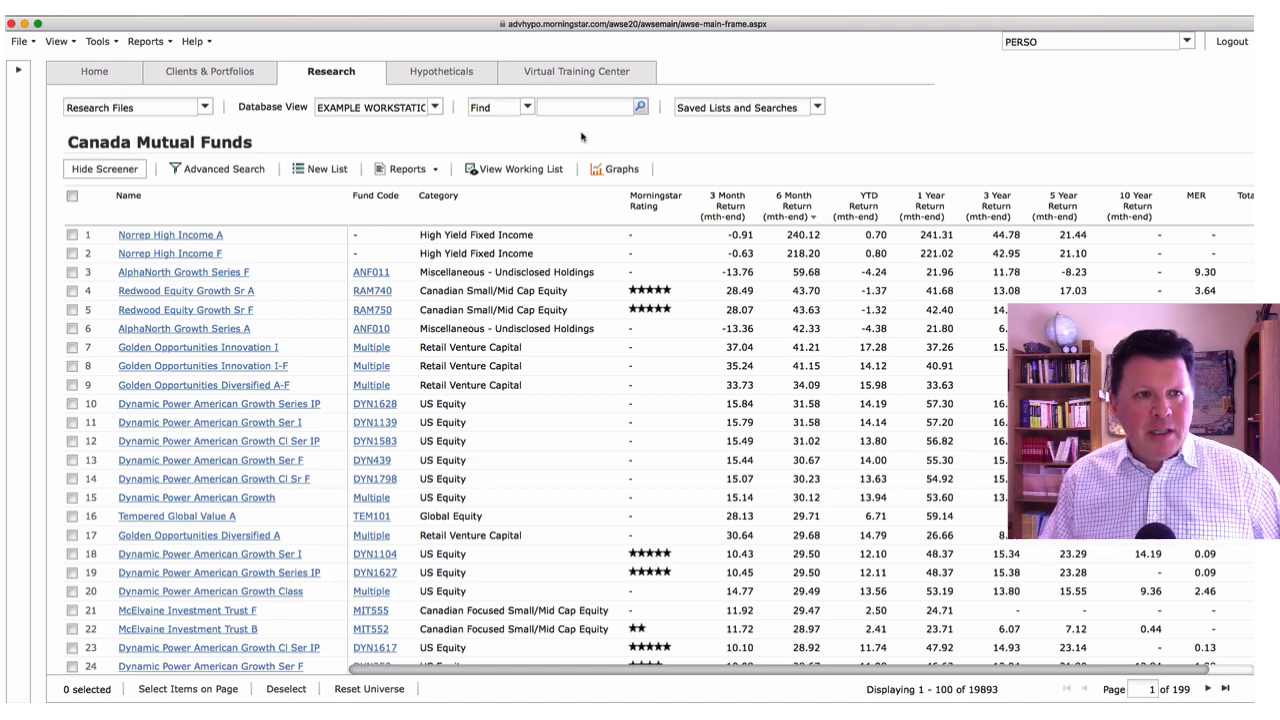
Step: Open the research list ANALYSE ET CONSEILS 2017 and display it in the EXAMPLE WORKSTATION 2018 view
{"action": "left_click", "coordinate": [205, 108]}
{"action": "left_click", "coordinate": [157, 241]}
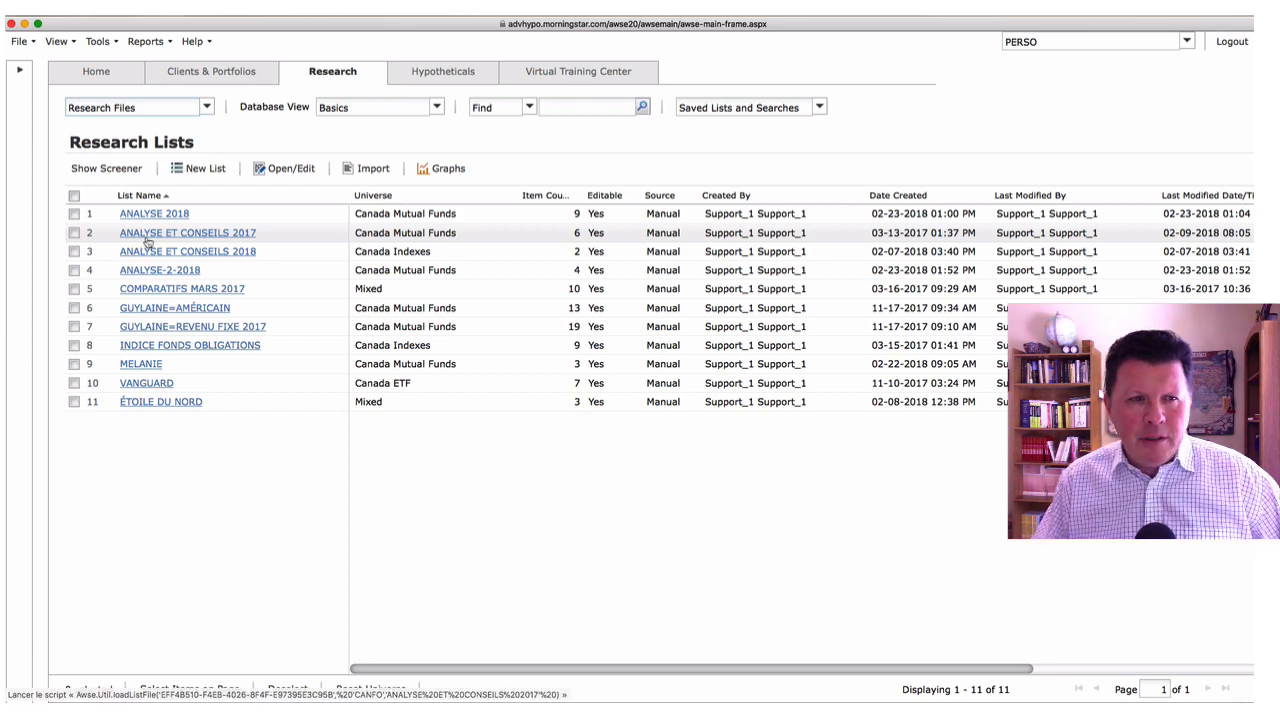
{"action": "left_click", "coordinate": [152, 236]}
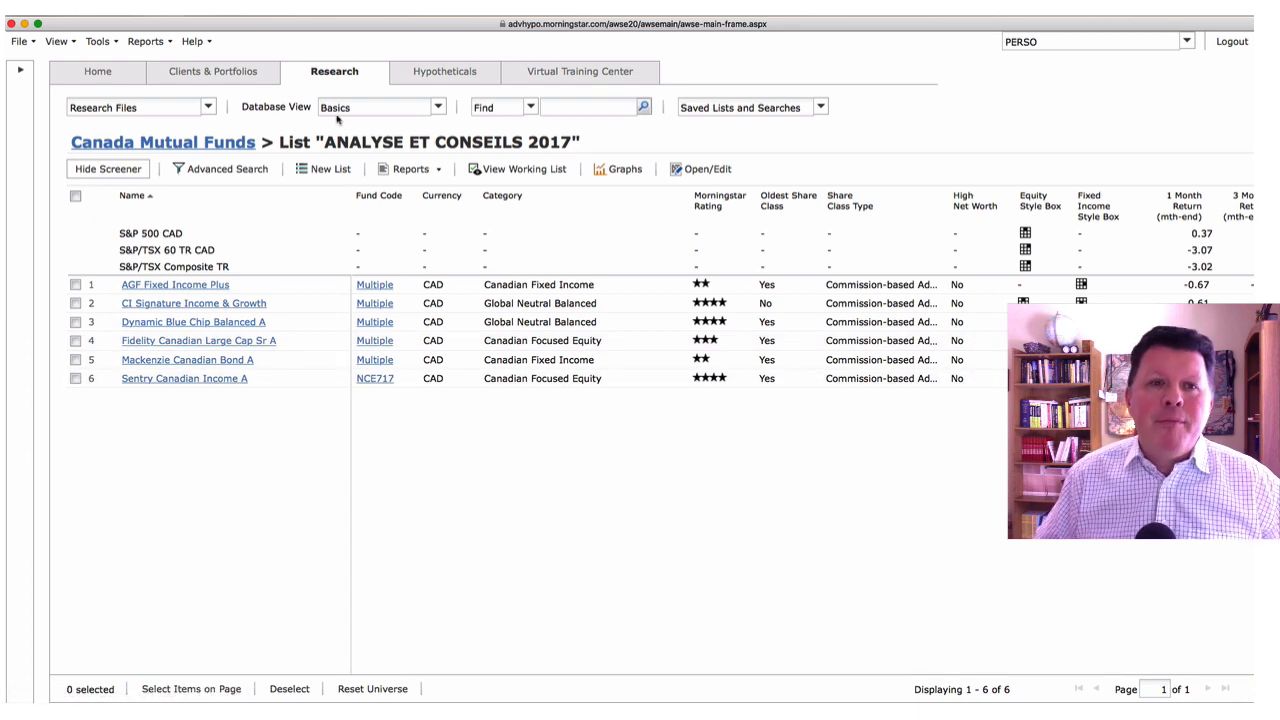
{"action": "left_click", "coordinate": [437, 108]}
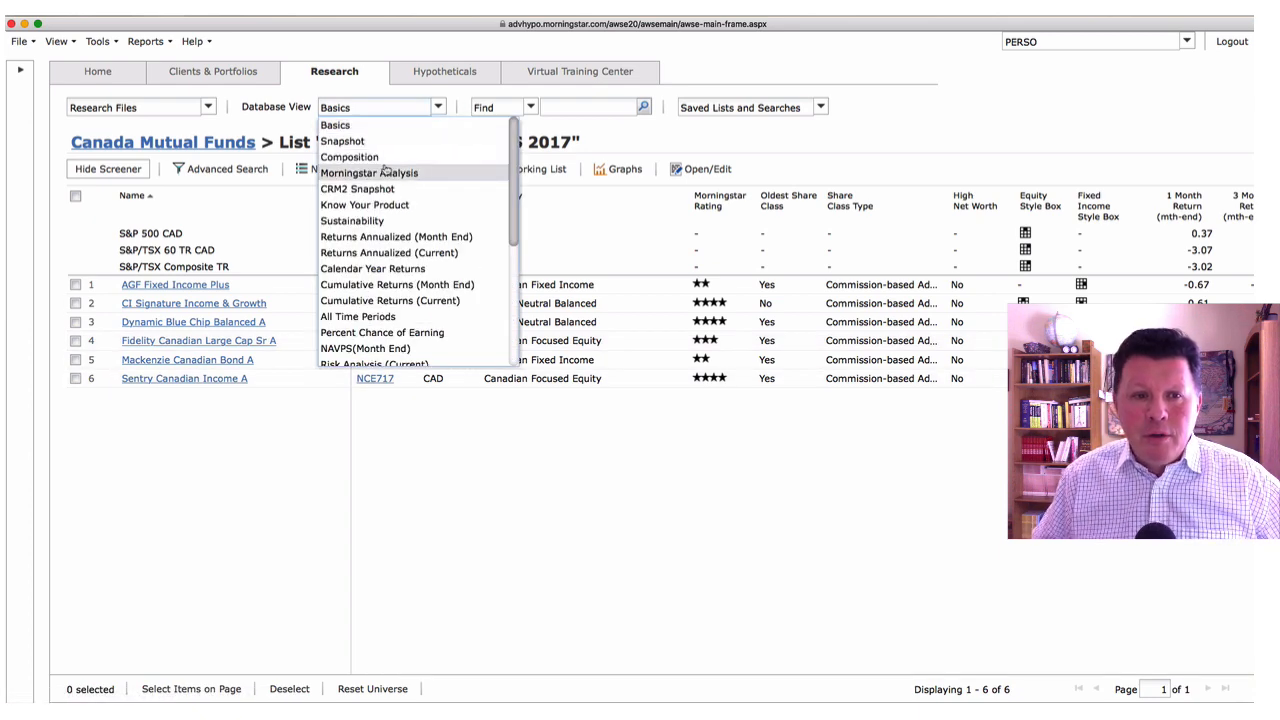
{"action": "scroll", "coordinate": [400, 170], "scroll_direction": "down", "scroll_amount": 5}
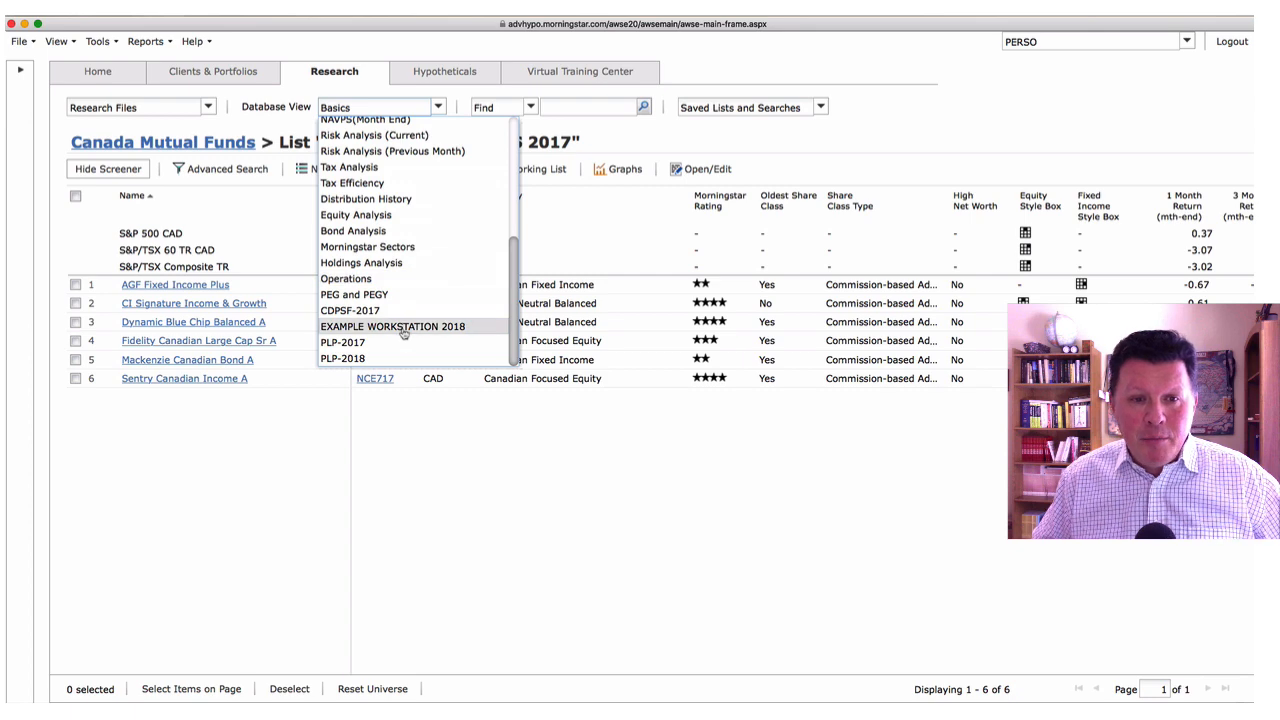
{"action": "left_click", "coordinate": [409, 327]}
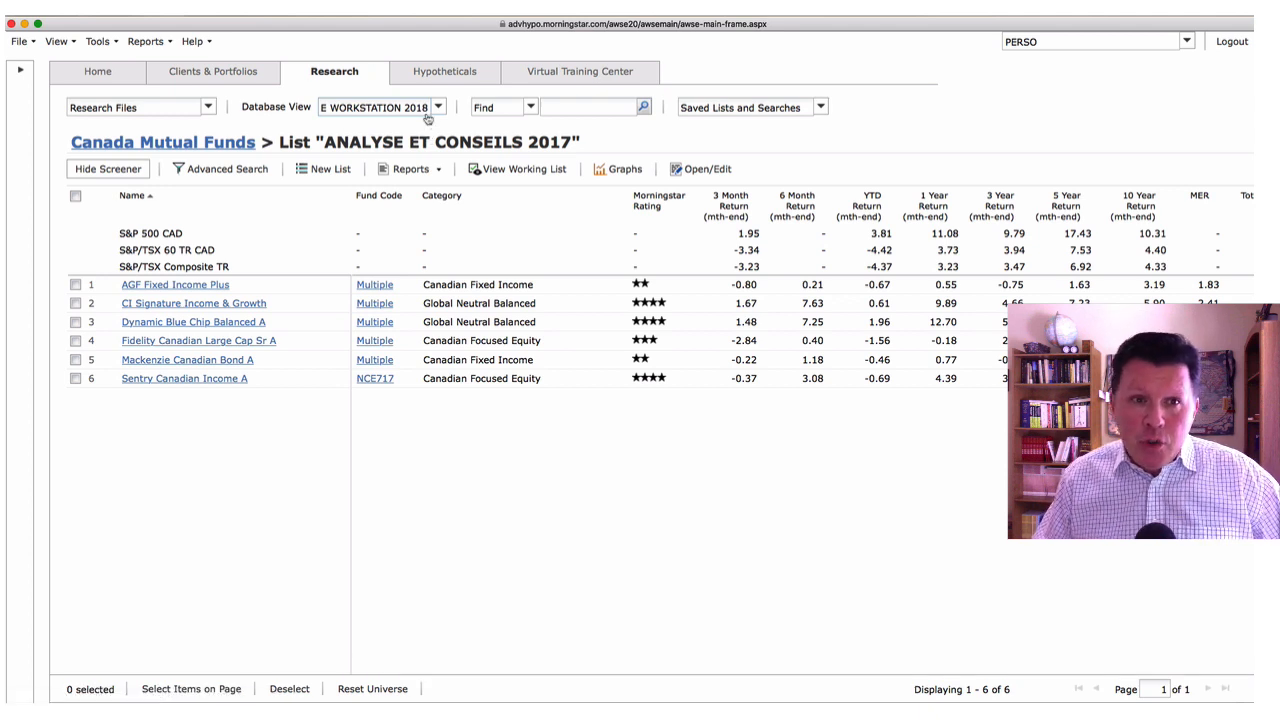
Step: Set the EXAMPLE WORKSTATION 2018 view as the default view
{"action": "left_click", "coordinate": [72, 45]}
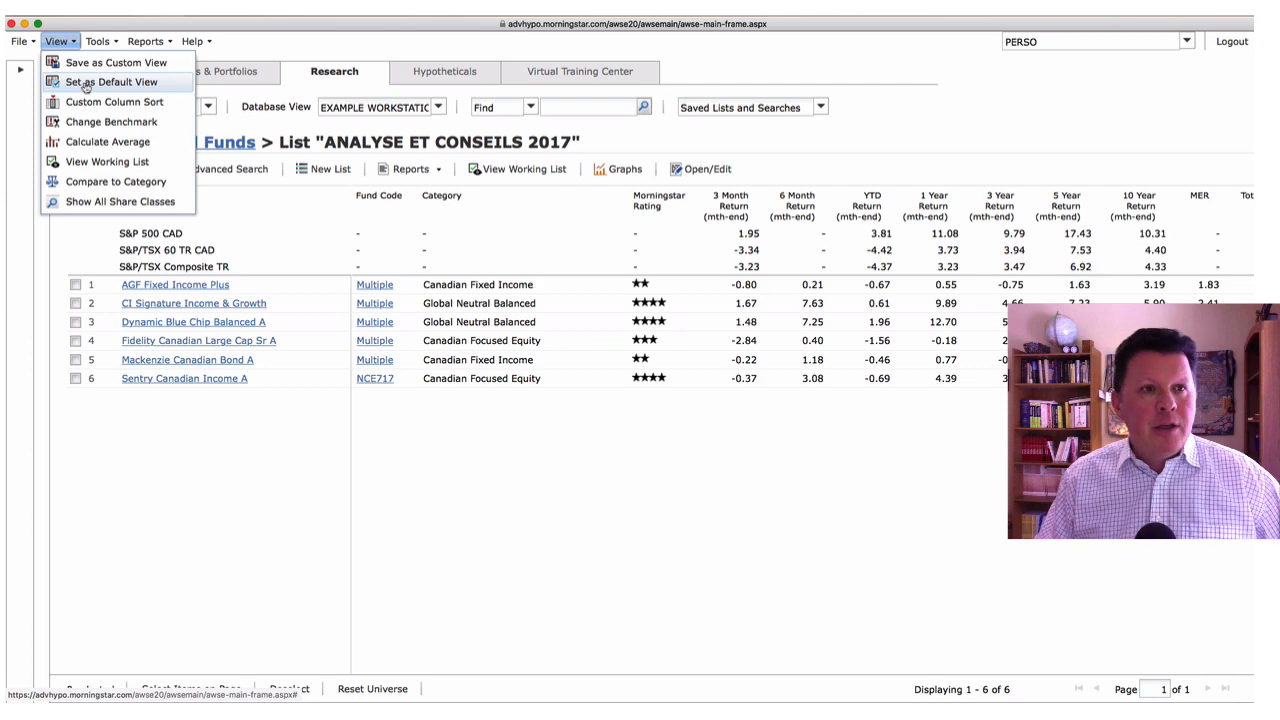
{"action": "left_click", "coordinate": [85, 85]}
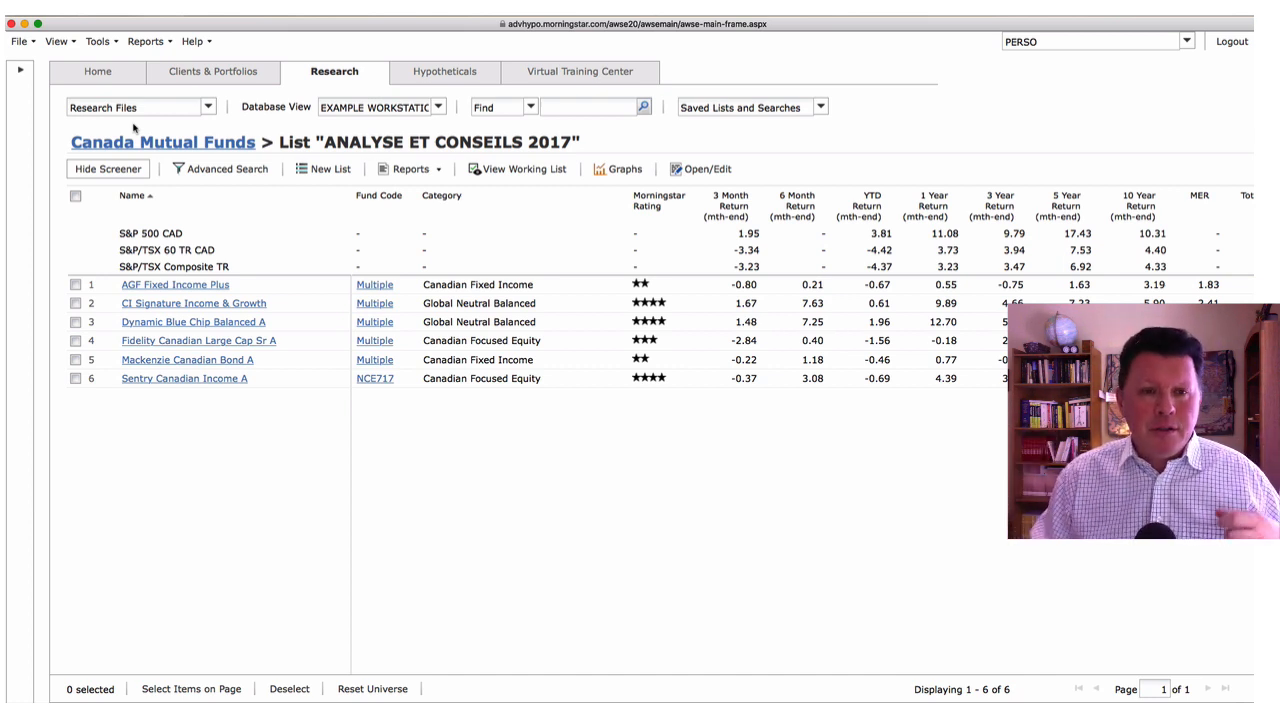
{"action": "left_click", "coordinate": [437, 172]}
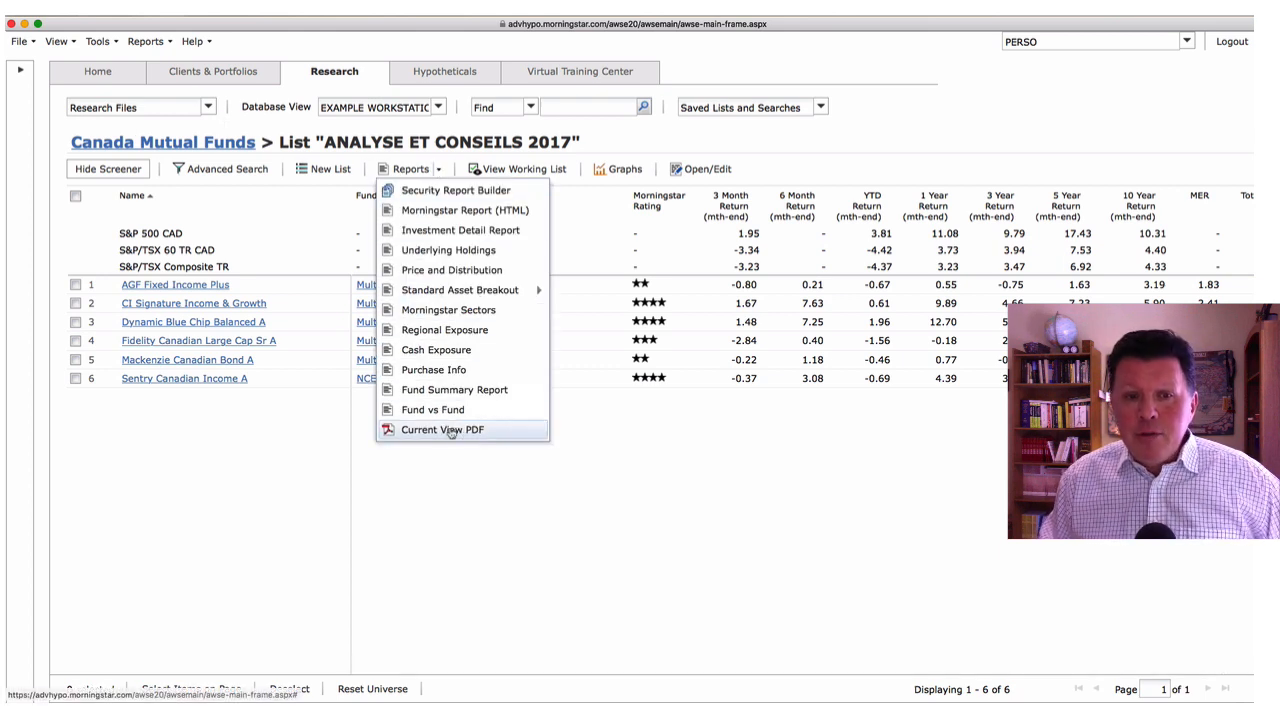
{"action": "left_click", "coordinate": [288, 458]}
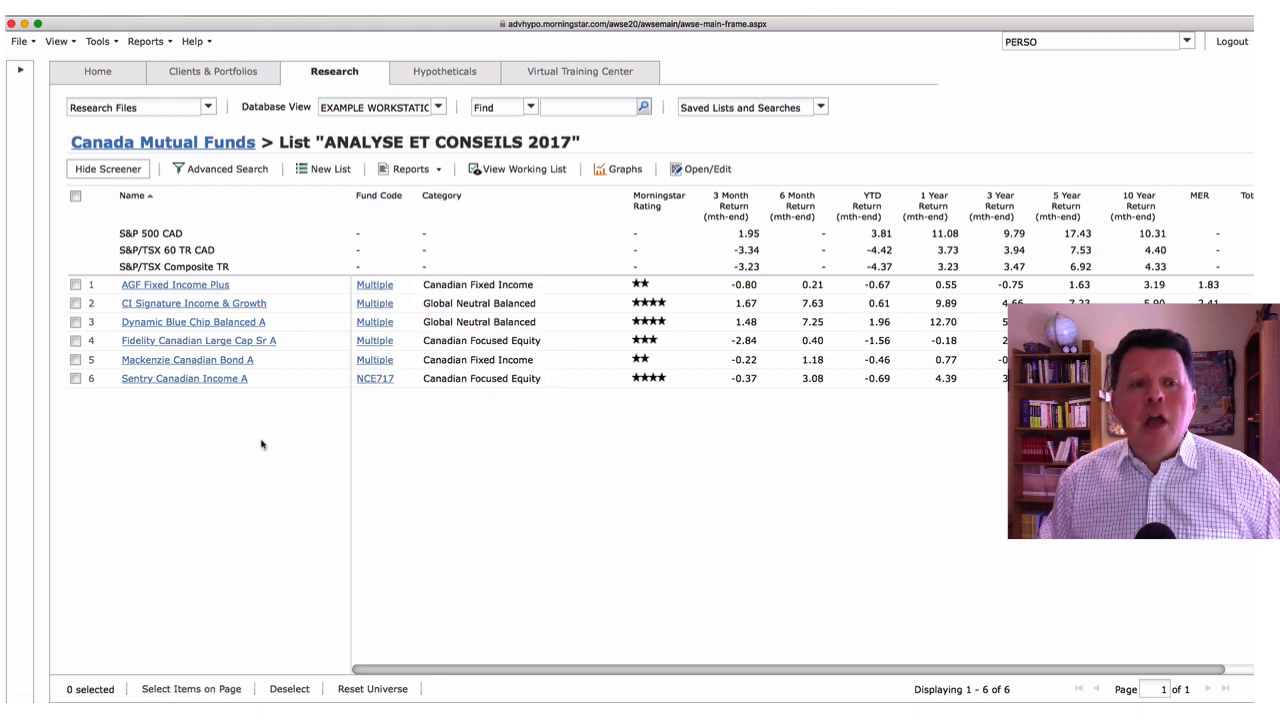
{"action": "right_click", "coordinate": [203, 364]}
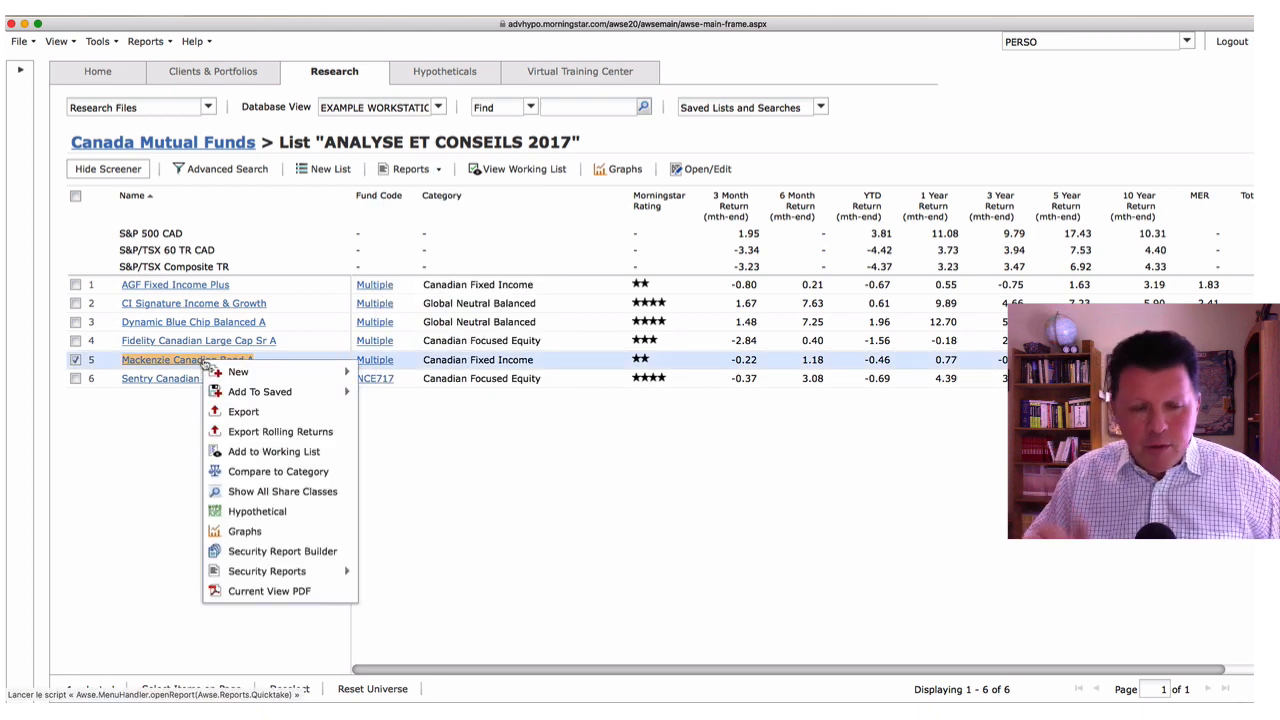
{"action": "left_click", "coordinate": [276, 592]}
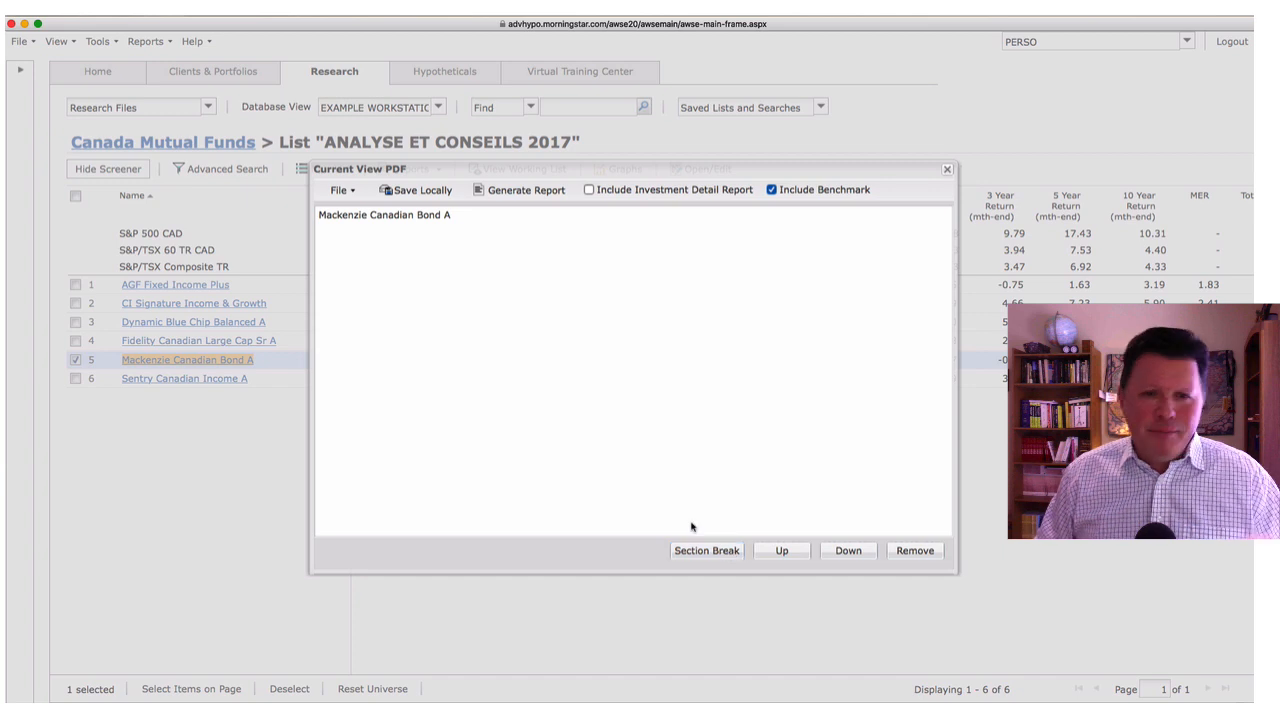
{"action": "left_click", "coordinate": [948, 170]}
Step: Select all the funds in the ANALYSE ET CONSEILS 2017 list and set up a Current View PDF for them
{"action": "left_click", "coordinate": [75, 198]}
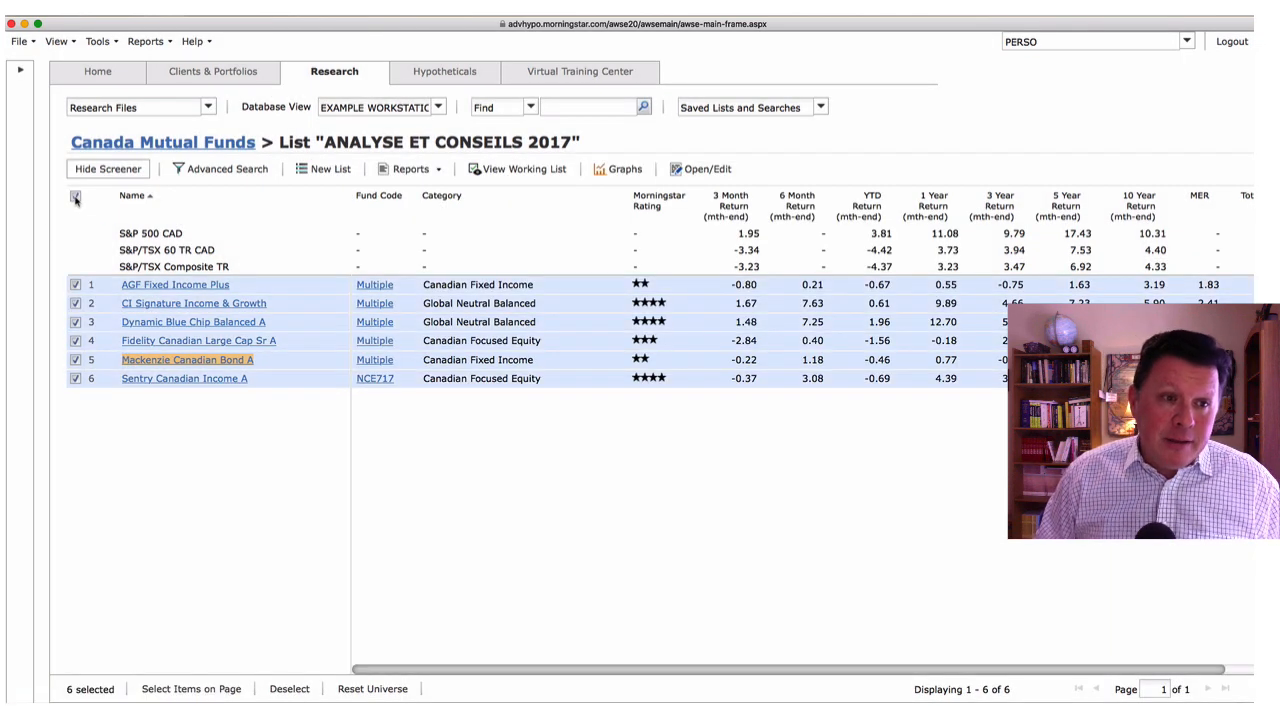
{"action": "right_click", "coordinate": [144, 288]}
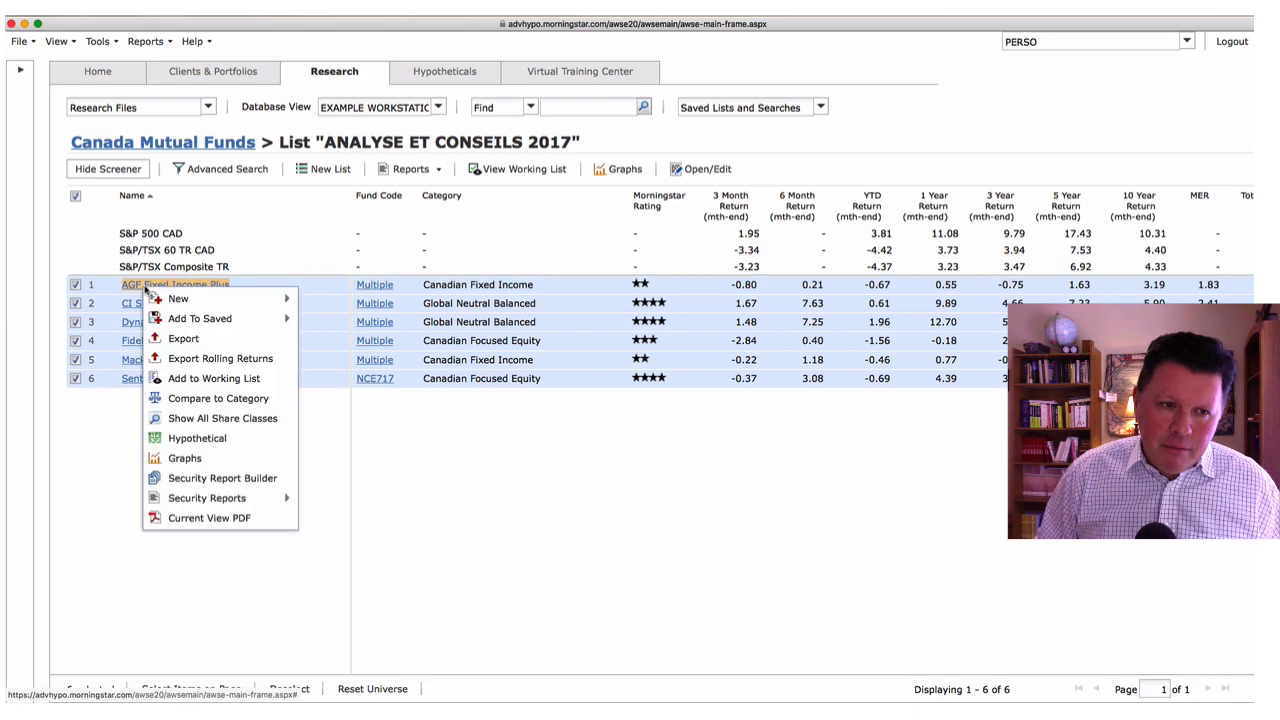
{"action": "left_click", "coordinate": [195, 517]}
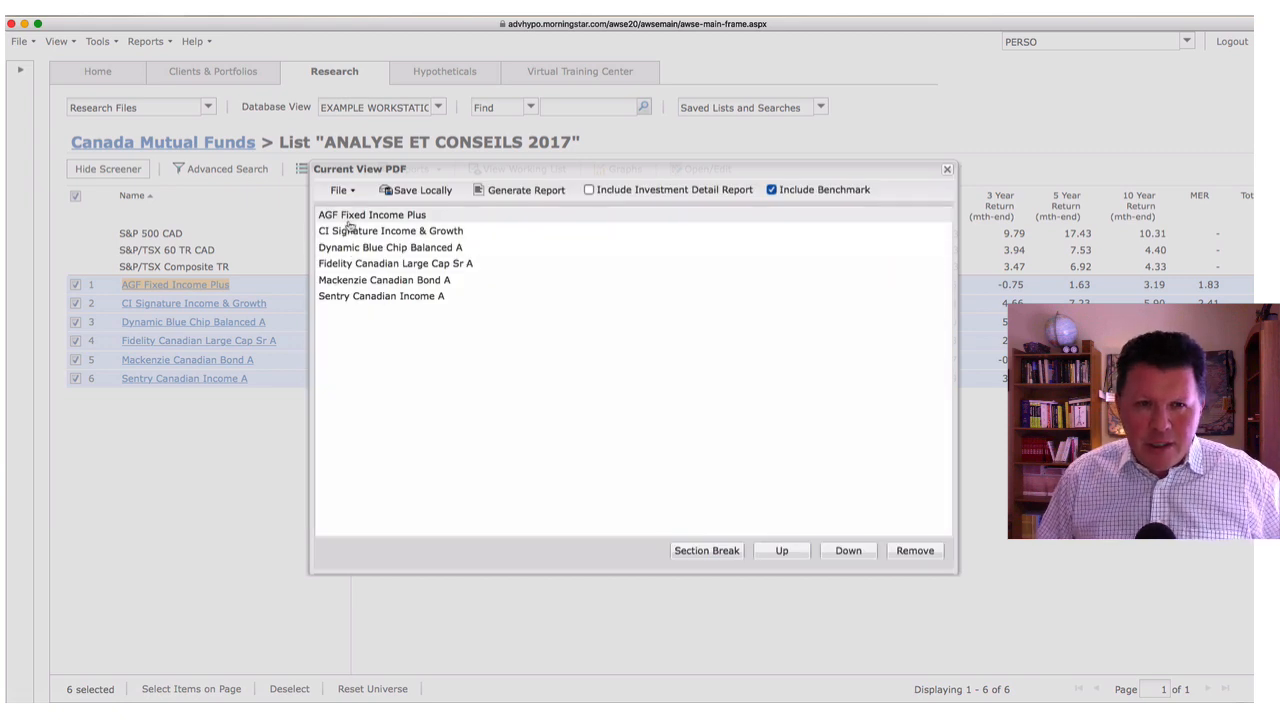
Step: Move Sentry Canadian Income A to the first place in the PDF's fund order
{"action": "left_click", "coordinate": [366, 284]}
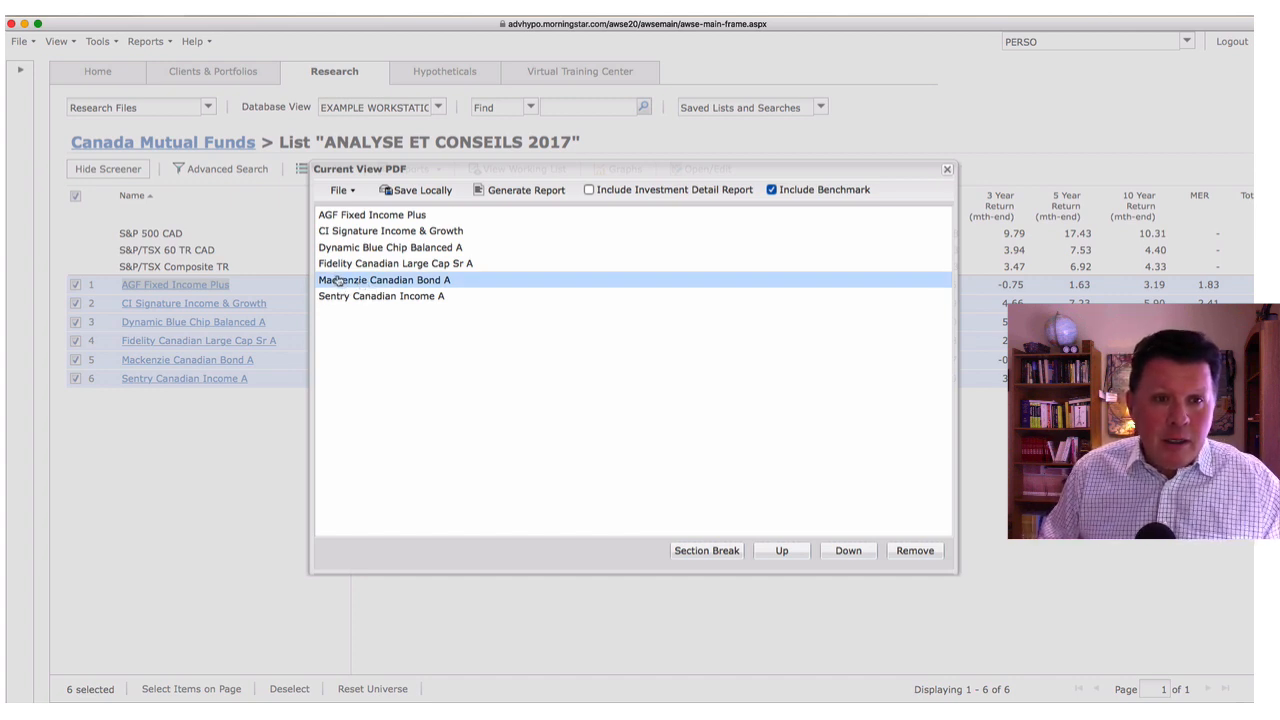
{"action": "left_click", "coordinate": [344, 298]}
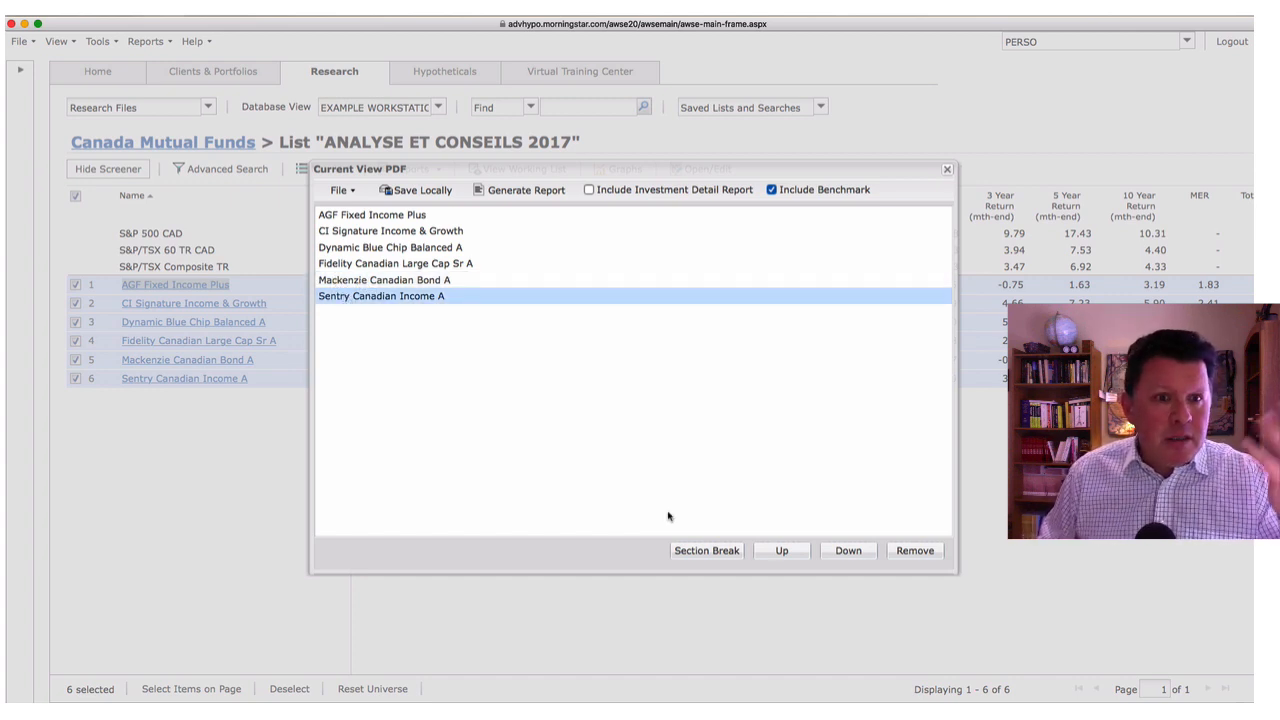
{"action": "left_click", "coordinate": [783, 551]}
{"action": "left_click", "coordinate": [783, 551]}
{"action": "left_click", "coordinate": [783, 551]}
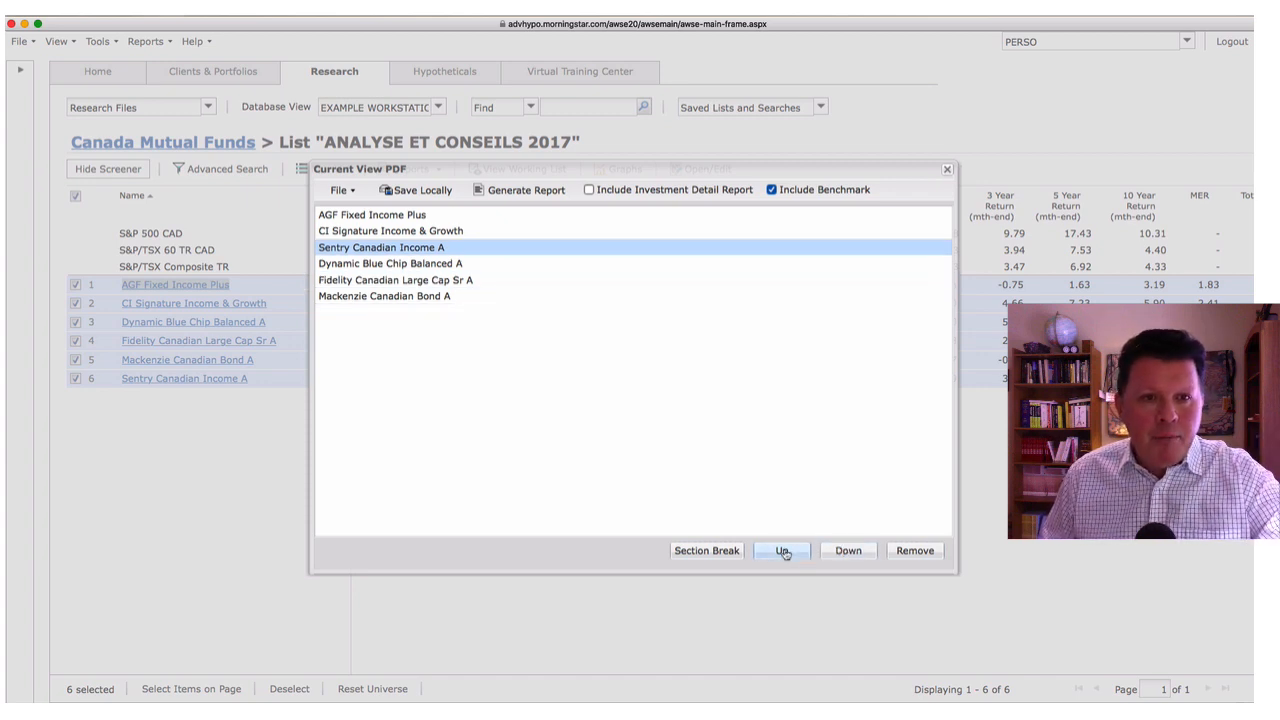
{"action": "left_click", "coordinate": [783, 551]}
{"action": "left_click", "coordinate": [783, 551]}
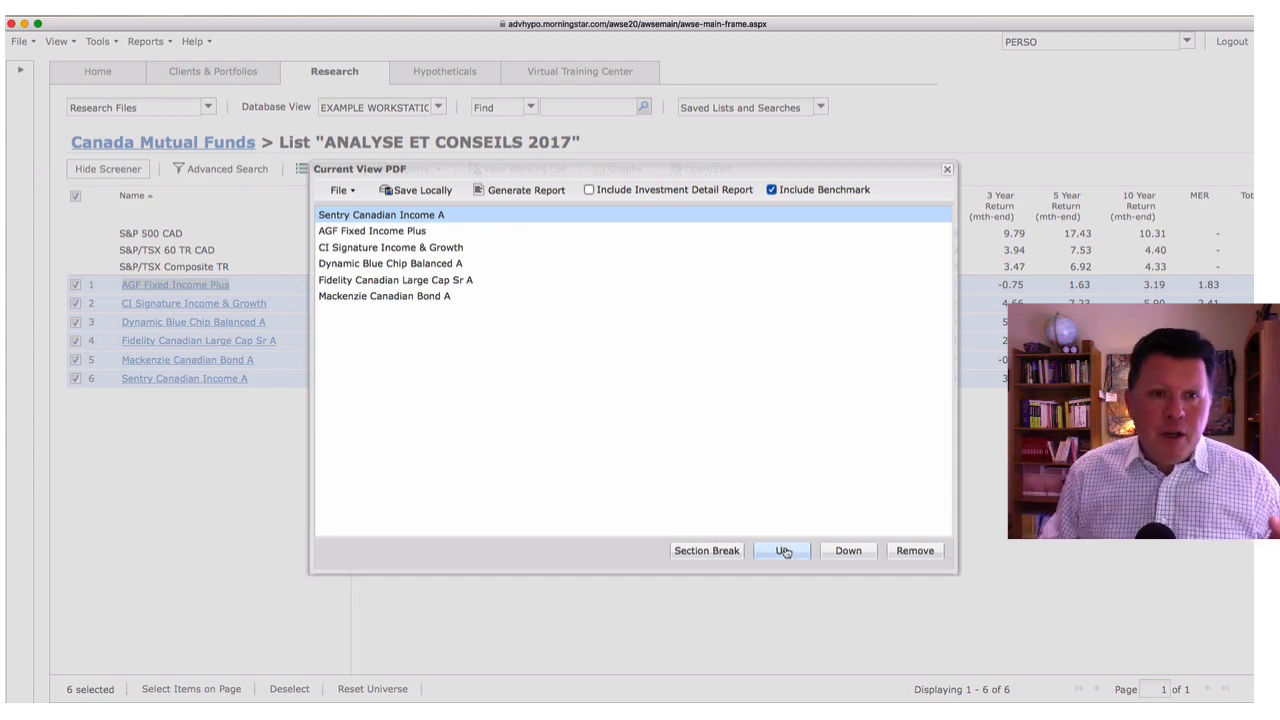
Step: Move CI Signature Income & Growth to the last place in the PDF's fund order and exclude the benchmark
{"action": "left_click", "coordinate": [355, 248]}
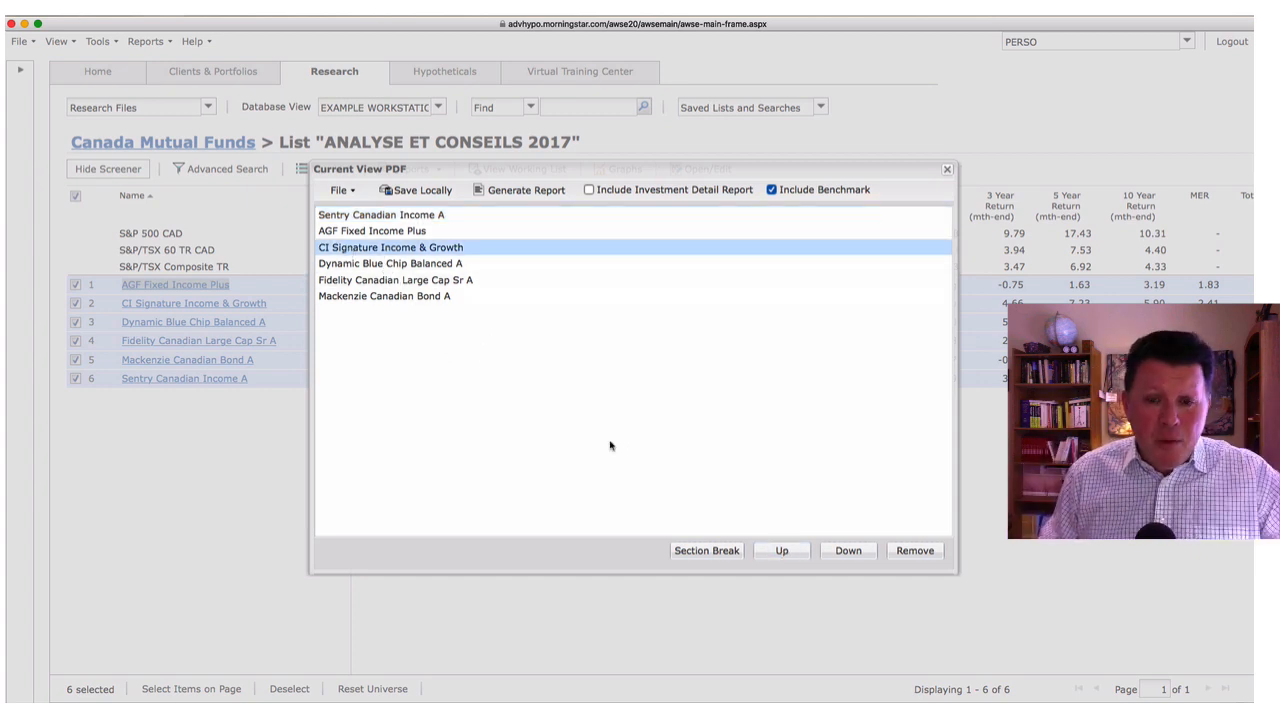
{"action": "left_click", "coordinate": [845, 551]}
{"action": "left_click", "coordinate": [845, 551]}
{"action": "left_click", "coordinate": [843, 552]}
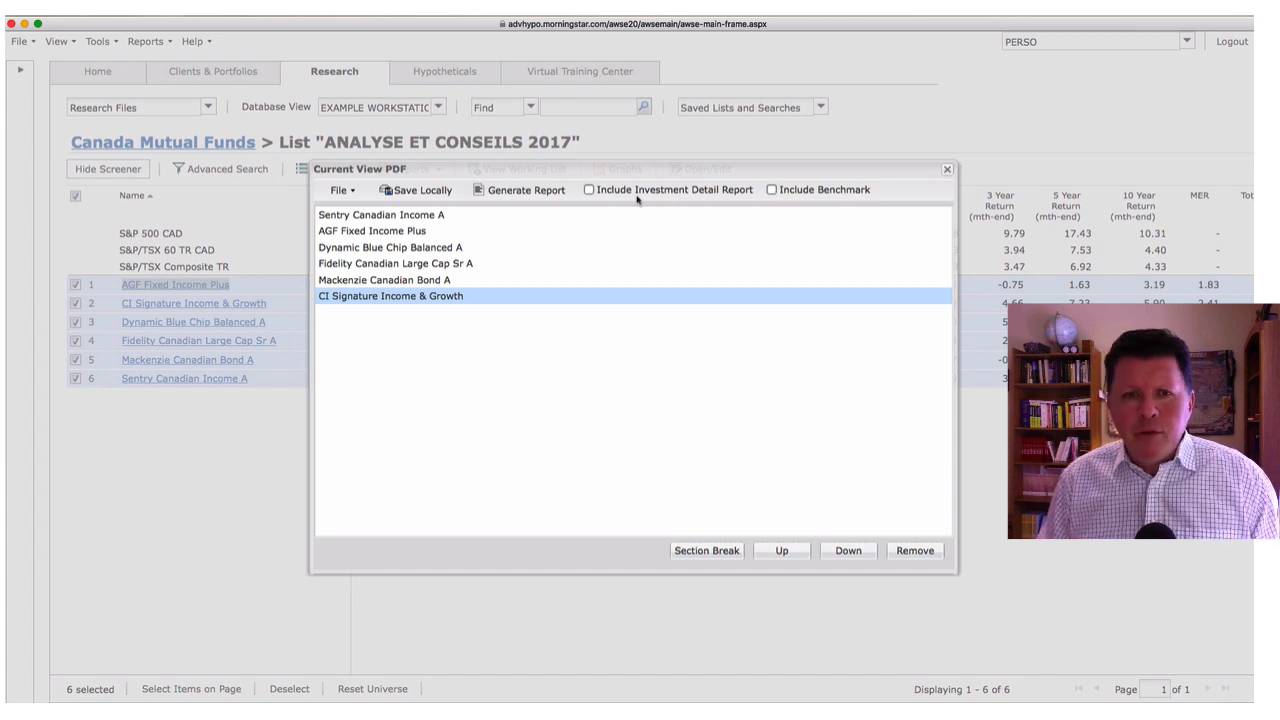
Step: Generate the reordered PDF report, enlarge it to review the funds, and close both the report and its setup dialog
{"action": "left_click", "coordinate": [527, 191]}
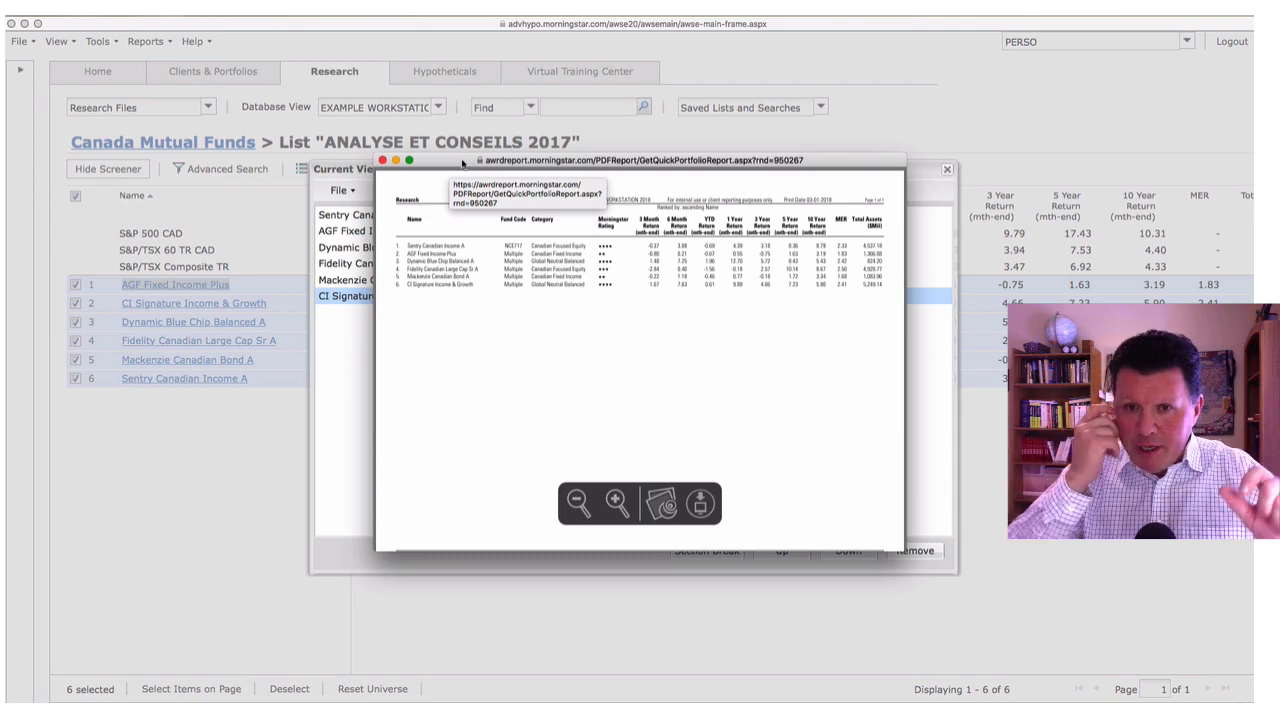
{"action": "left_click_drag", "start_coordinate": [463, 163], "coordinate": [122, 31]}
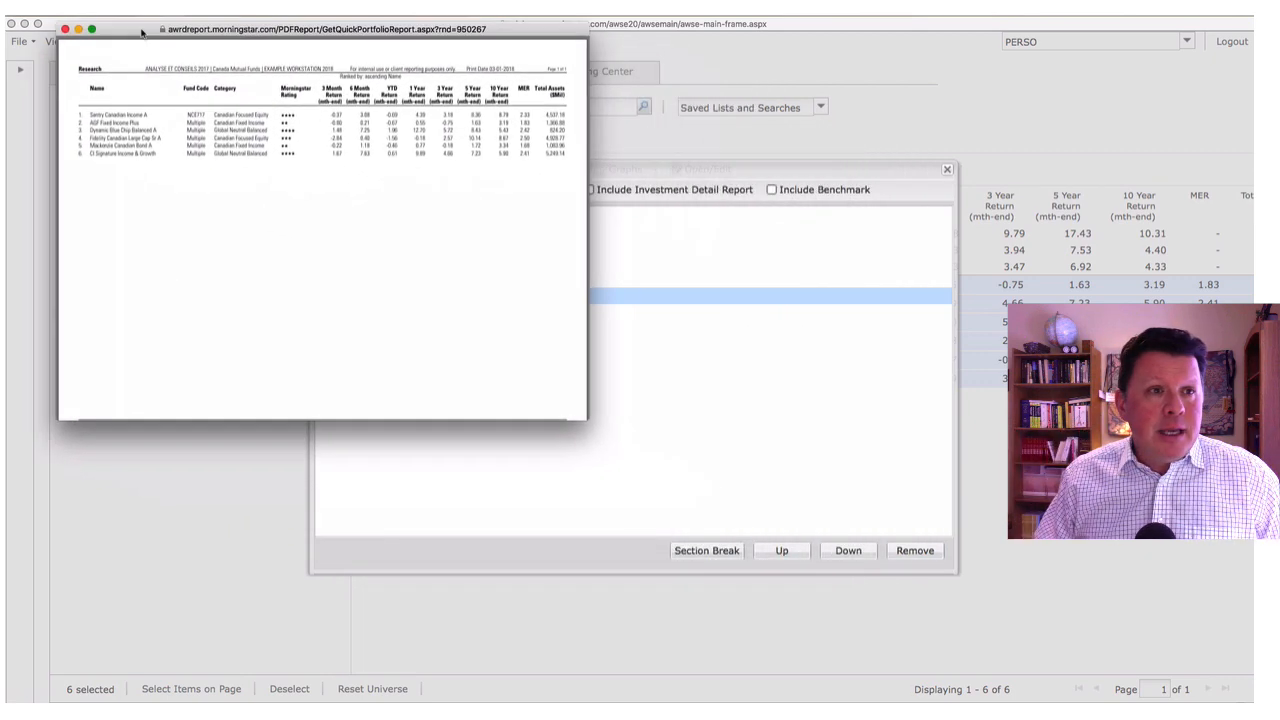
{"action": "left_click_drag", "start_coordinate": [563, 419], "coordinate": [1242, 702]}
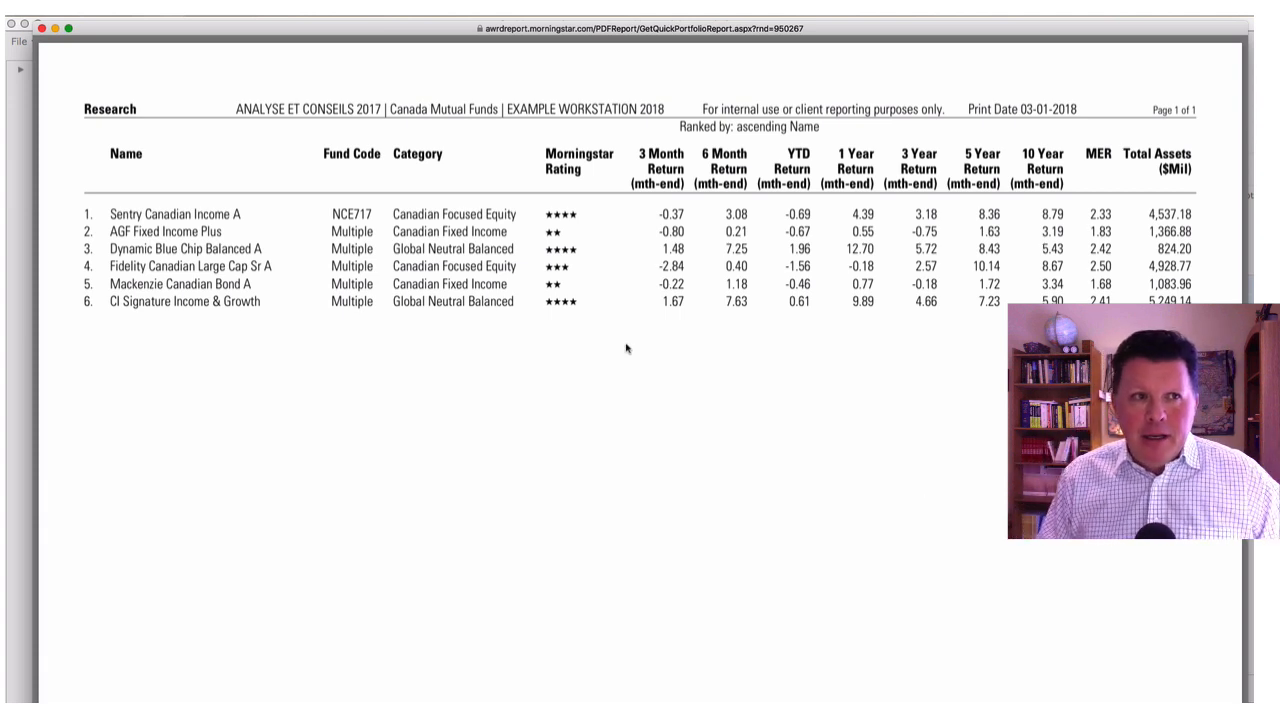
{"action": "left_click", "coordinate": [42, 29]}
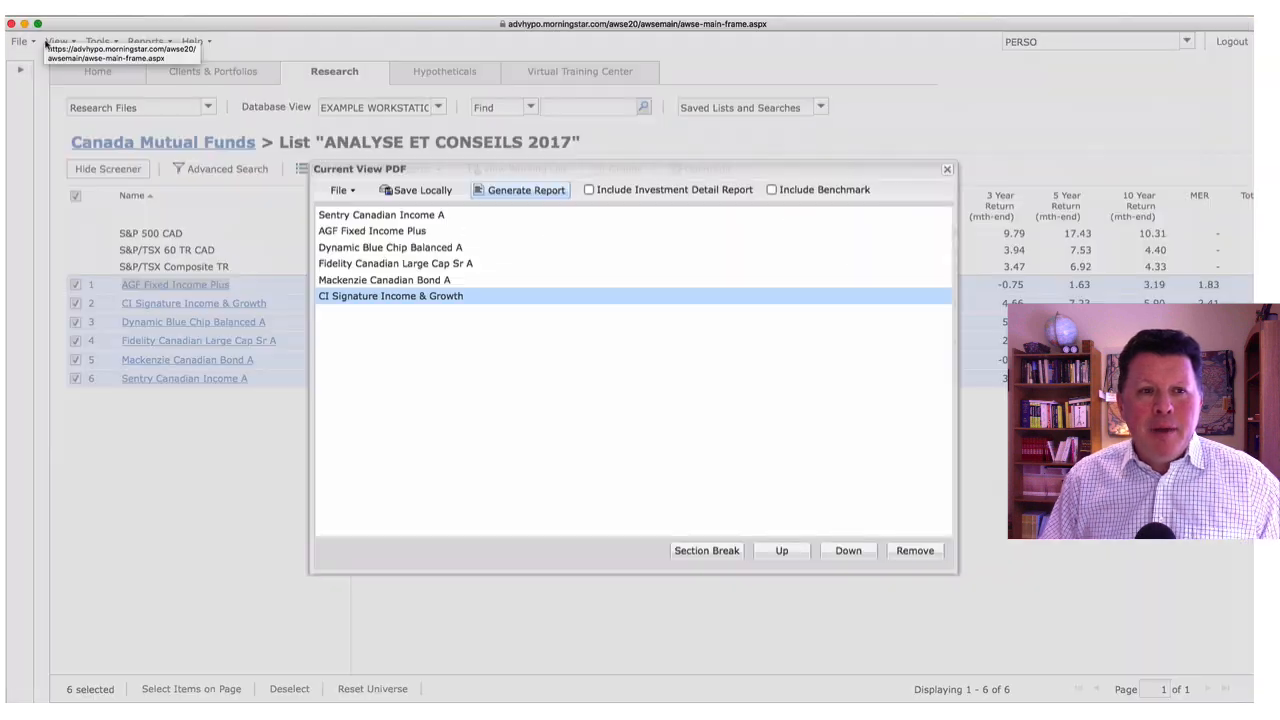
{"action": "left_click", "coordinate": [947, 169]}
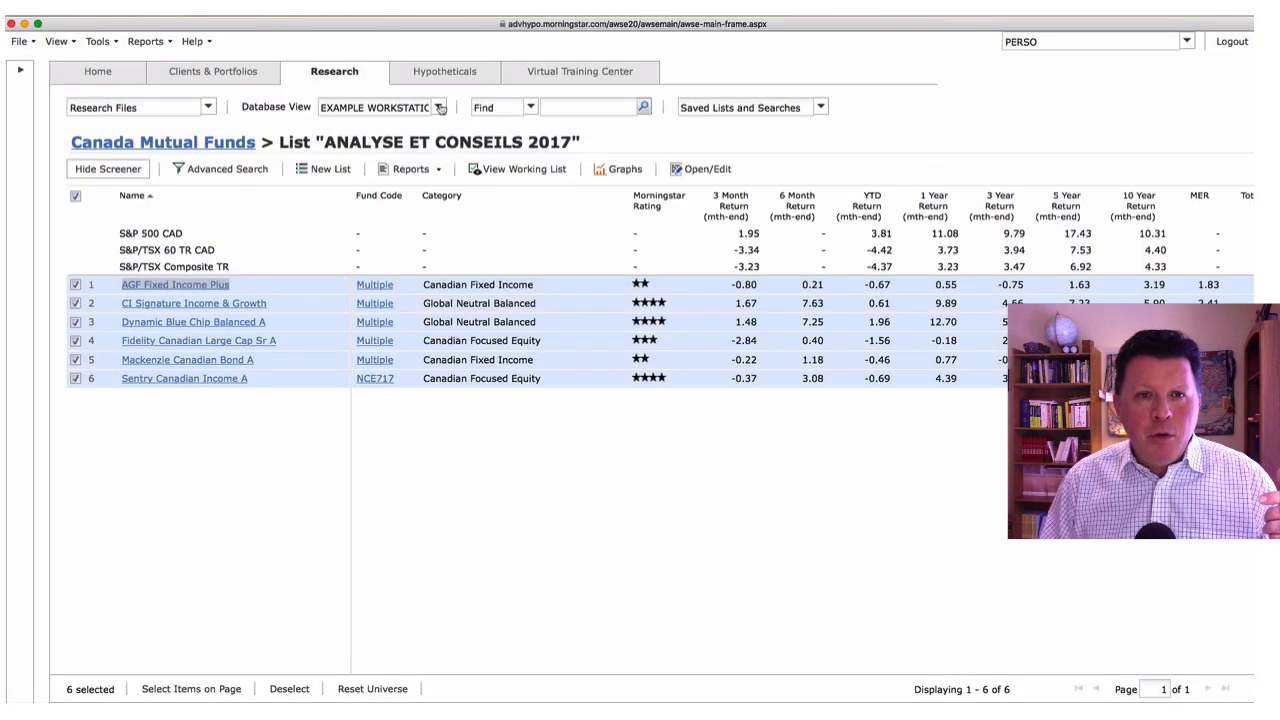
Step: Display the ANALYSE ET CONSEILS 2017 list in the Basics view
{"action": "left_click", "coordinate": [438, 107]}
{"action": "scroll", "coordinate": [340, 137], "scroll_direction": "up", "scroll_amount": 5}
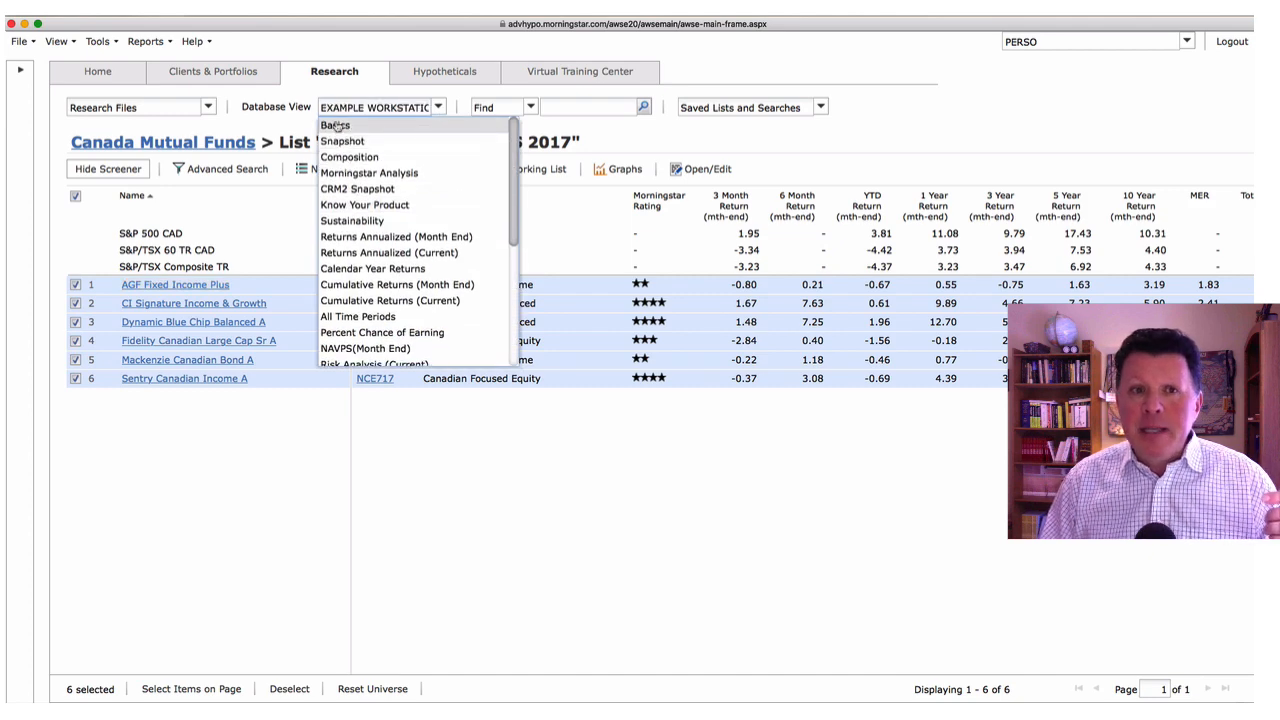
{"action": "left_click", "coordinate": [338, 125]}
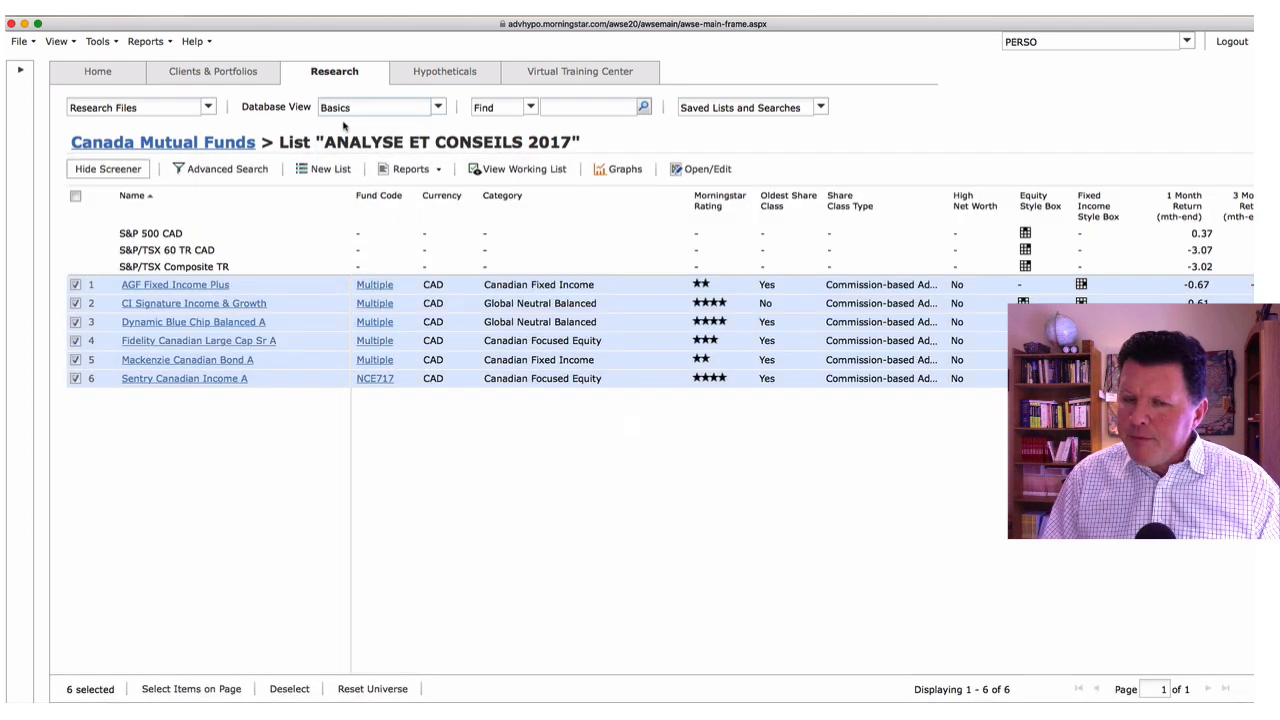
Step: Generate a Current View PDF of the selected funds in the Basics view without the benchmark
{"action": "right_click", "coordinate": [229, 384]}
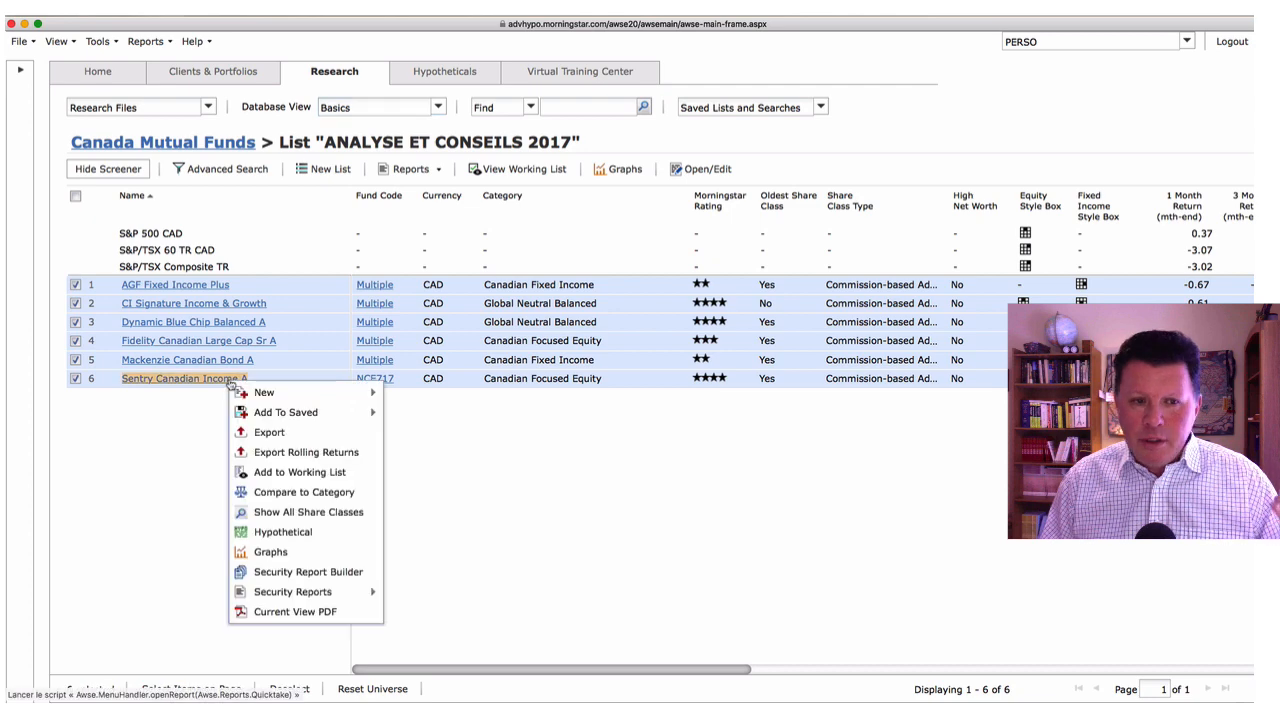
{"action": "left_click", "coordinate": [294, 612]}
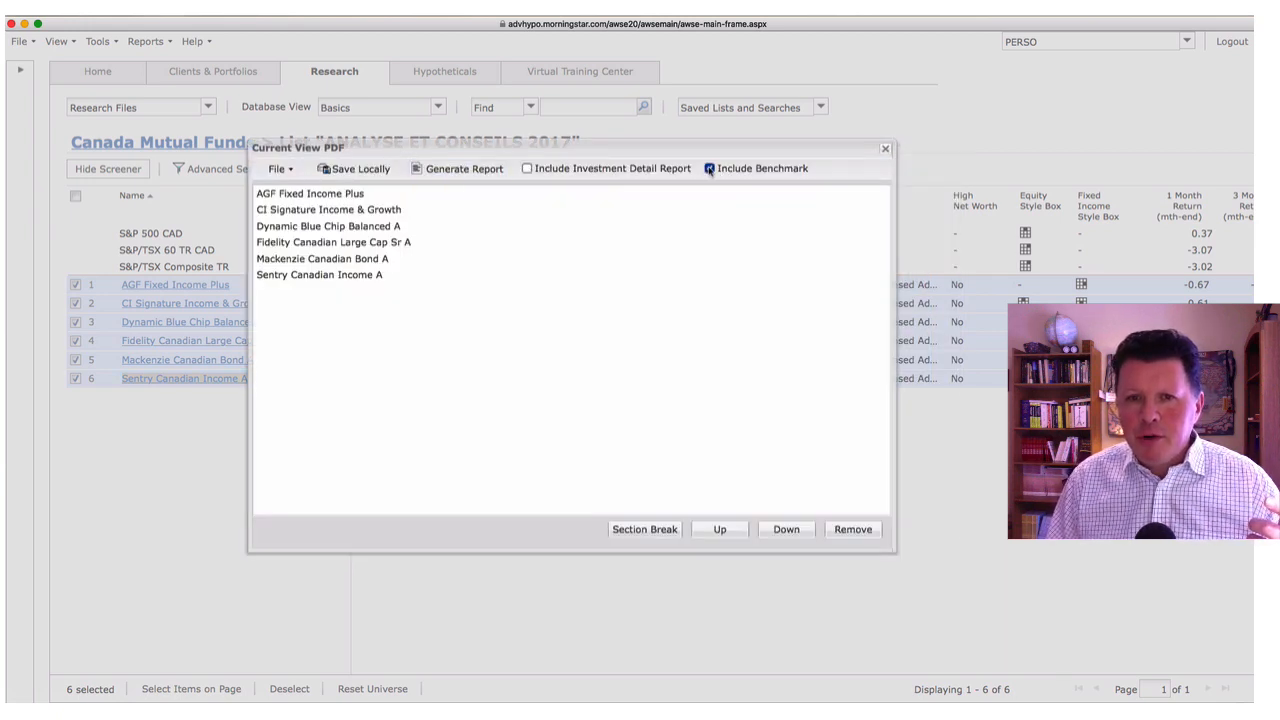
{"action": "left_click", "coordinate": [710, 169]}
{"action": "left_click", "coordinate": [453, 171]}
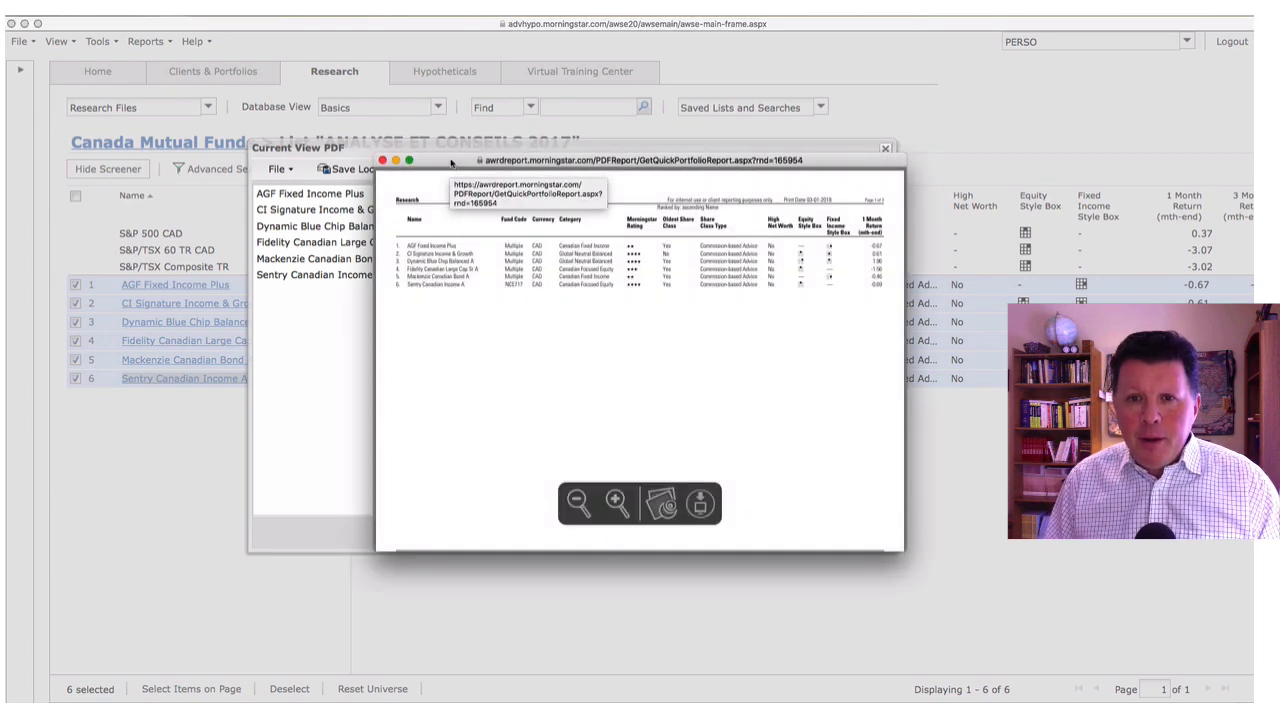
Step: Enlarge the Basics PDF report, examine how the data columns spread over its pages, and close the report and its setup dialog
{"action": "left_click_drag", "start_coordinate": [451, 163], "coordinate": [95, 23]}
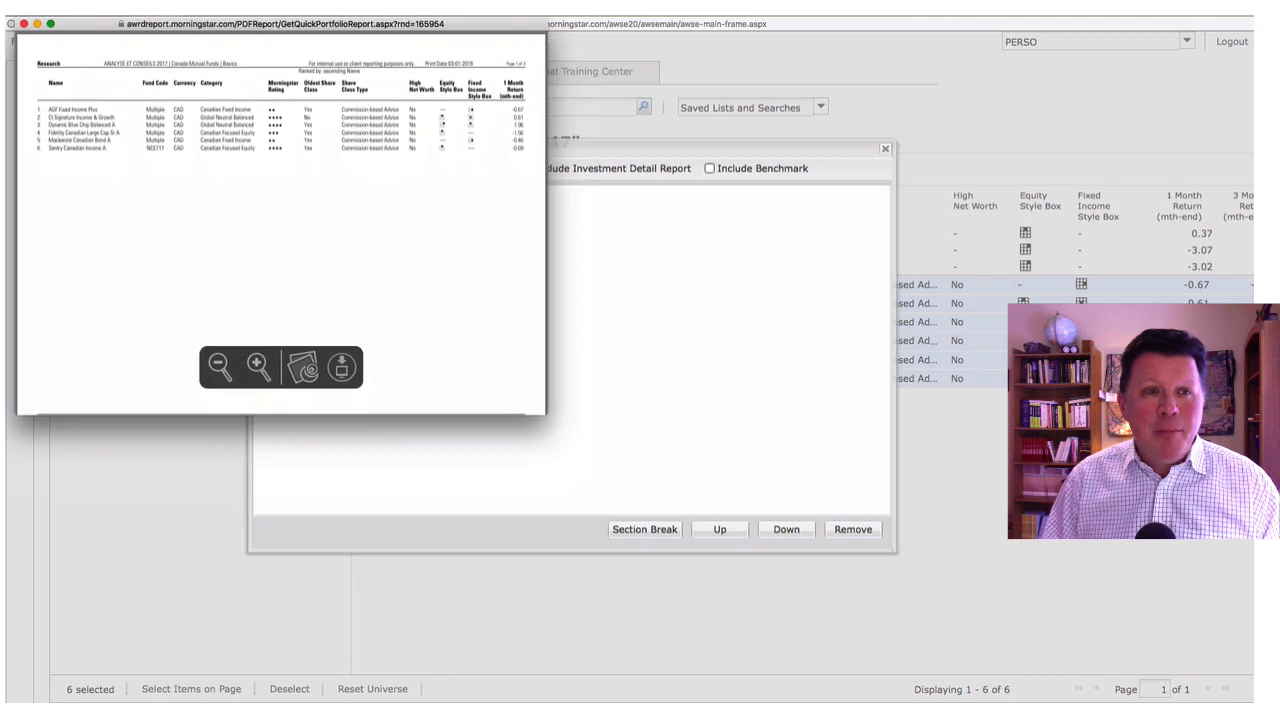
{"action": "left_click_drag", "start_coordinate": [545, 412], "coordinate": [1244, 690]}
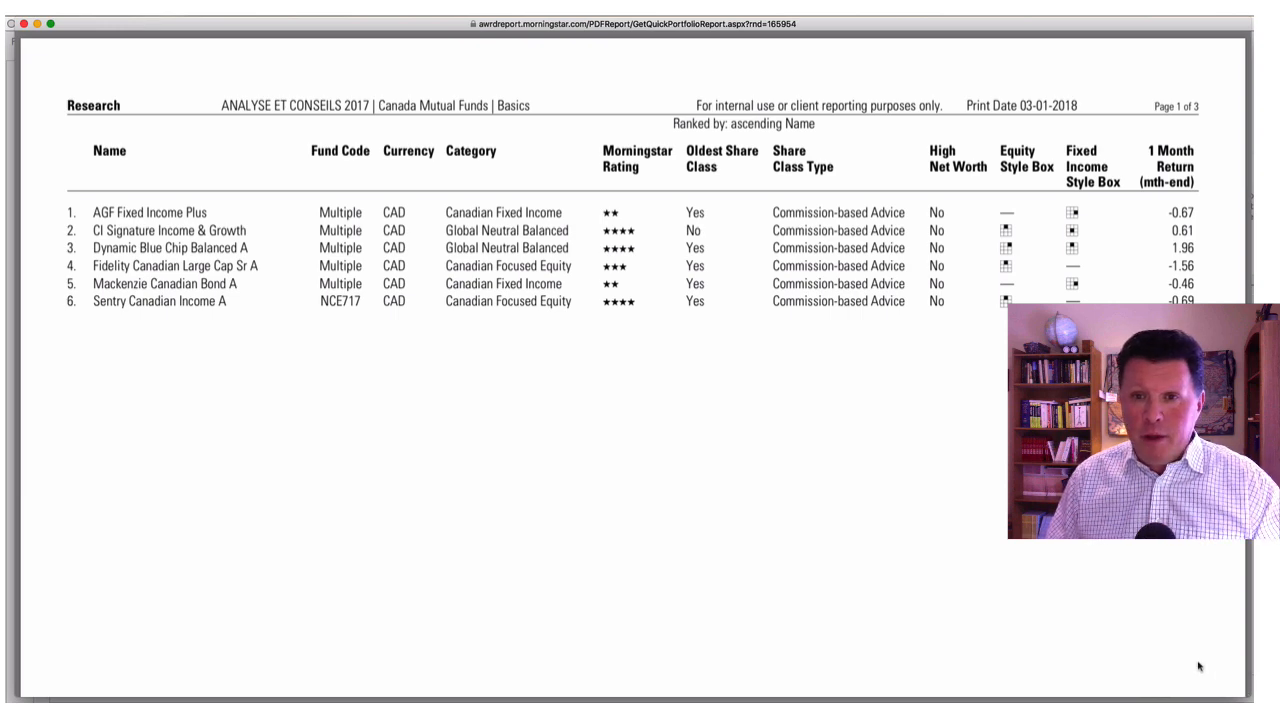
{"action": "scroll", "coordinate": [1197, 666], "scroll_direction": "down", "scroll_amount": 10}
{"action": "scroll", "coordinate": [1197, 663], "scroll_direction": "down", "scroll_amount": 10}
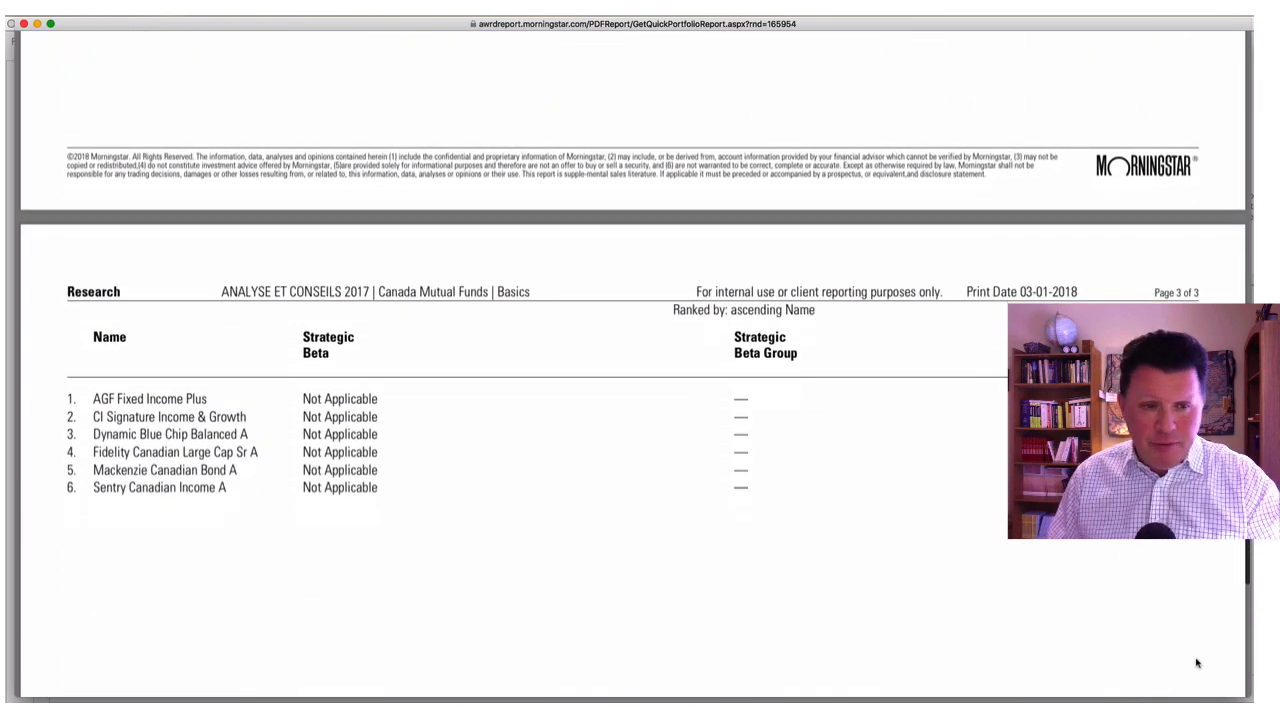
{"action": "scroll", "coordinate": [1117, 663], "scroll_direction": "up", "scroll_amount": 10}
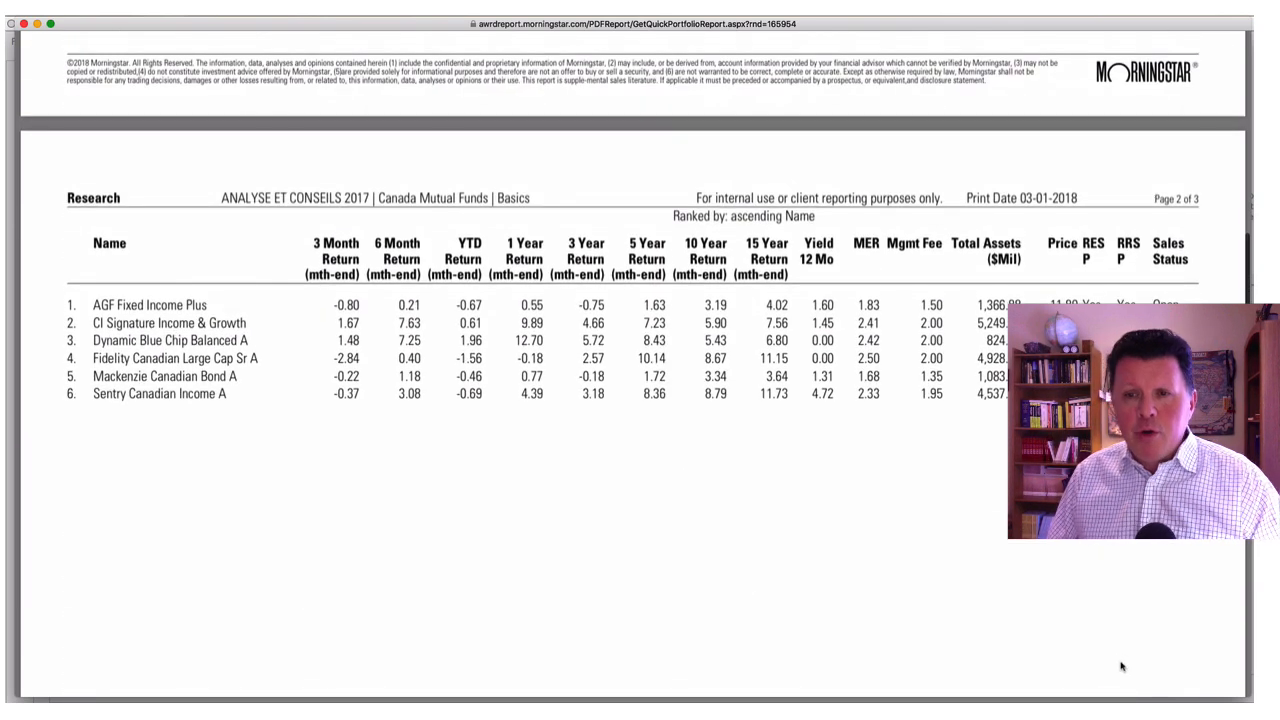
{"action": "scroll", "coordinate": [1121, 666], "scroll_direction": "up", "scroll_amount": 8}
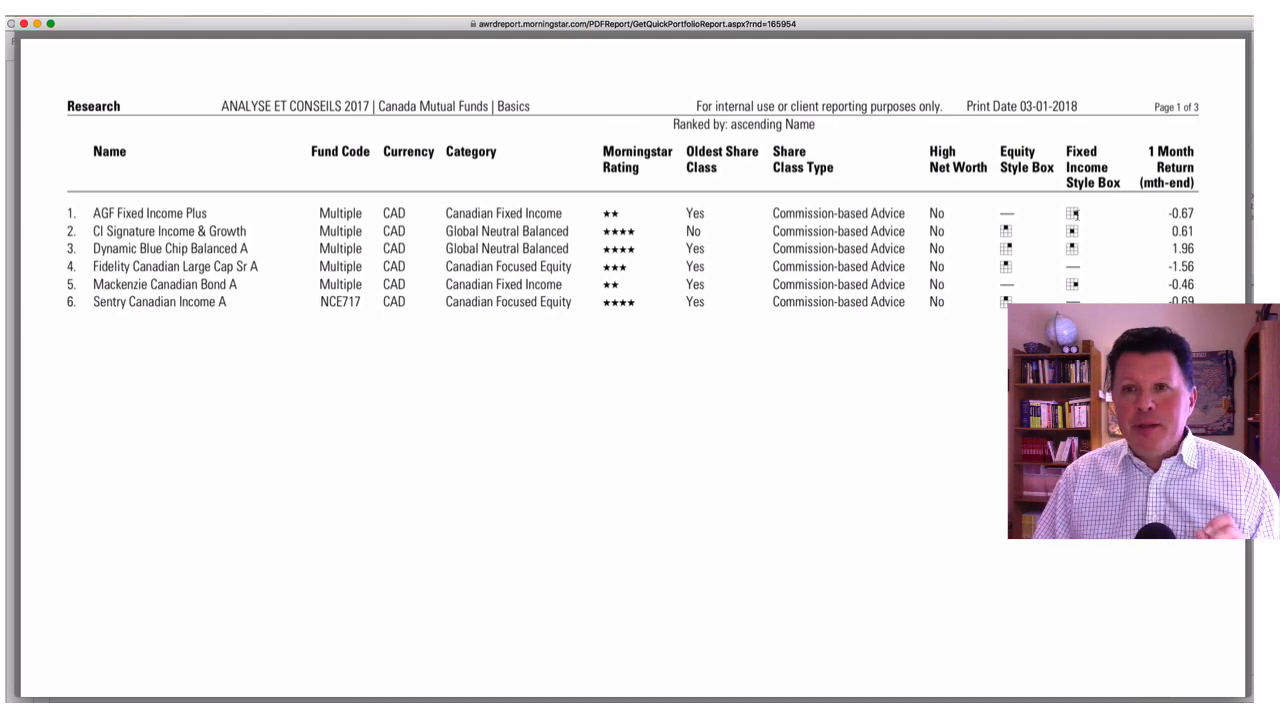
{"action": "left_click", "coordinate": [24, 23]}
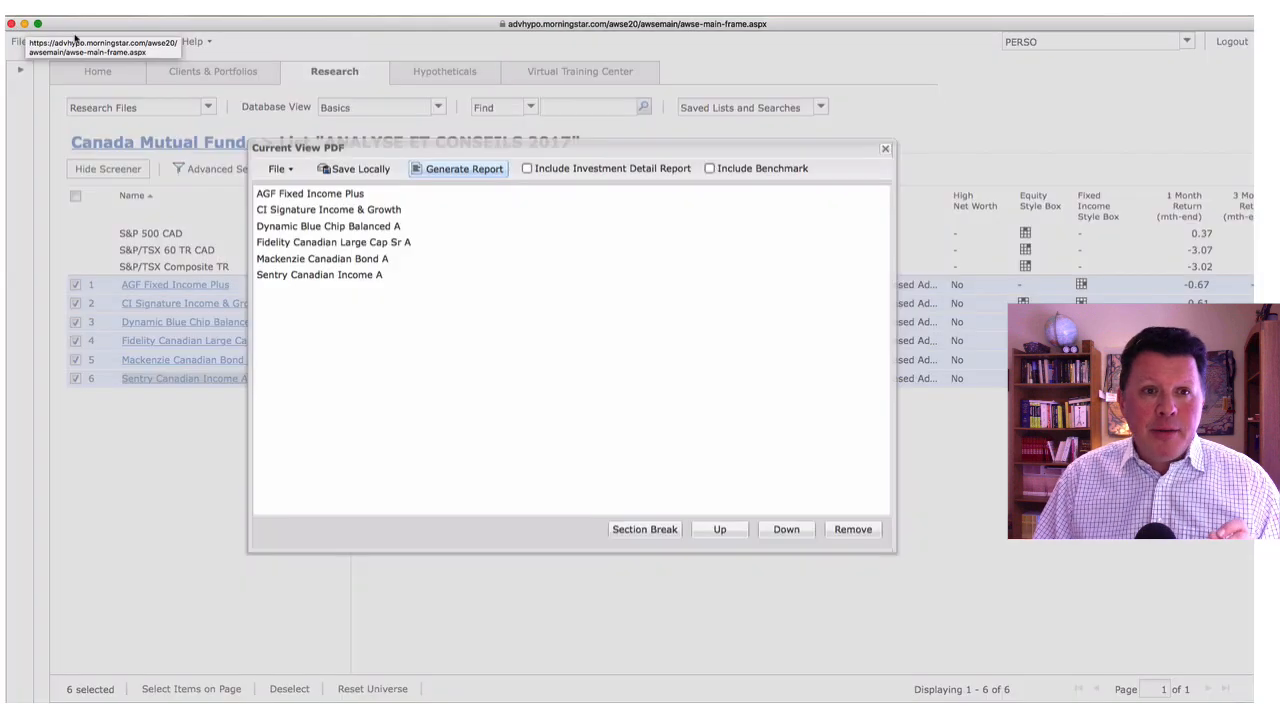
{"action": "left_click", "coordinate": [885, 149]}
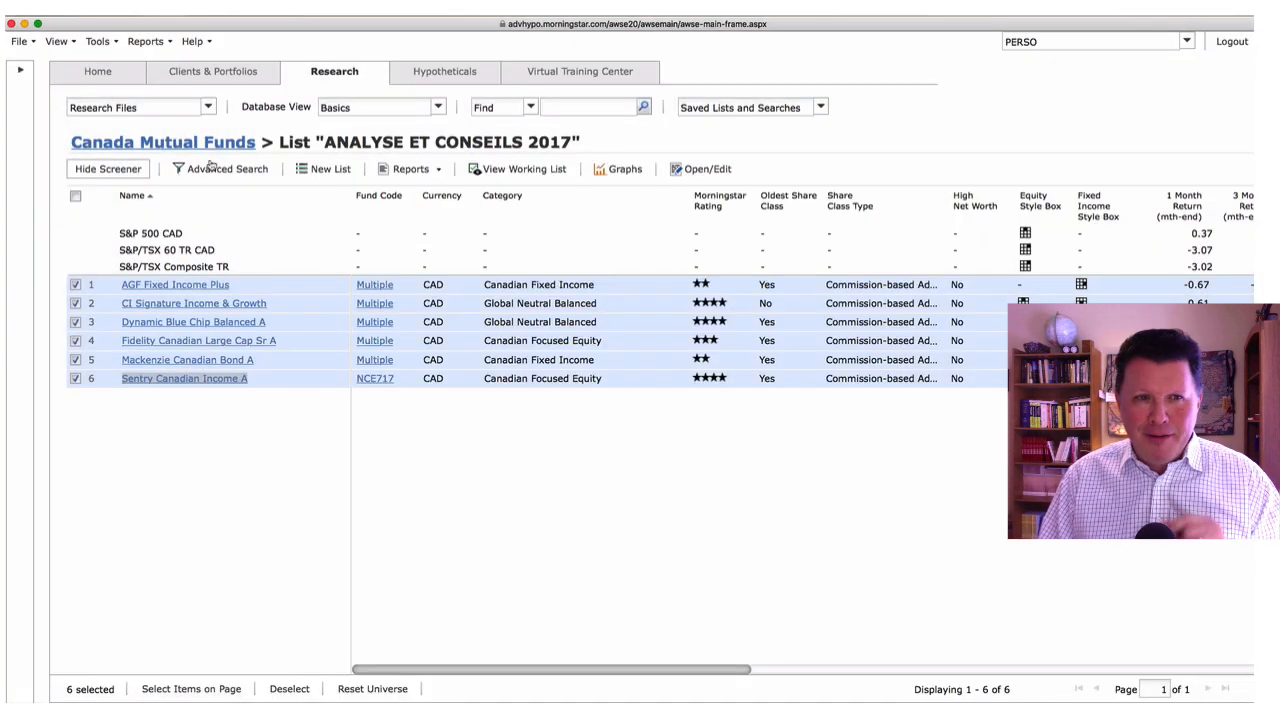
Step: Open the Research Custom Views and rename EXAMPLE WORKSTATION 2018 as FOR PRINTING
{"action": "left_click", "coordinate": [208, 107]}
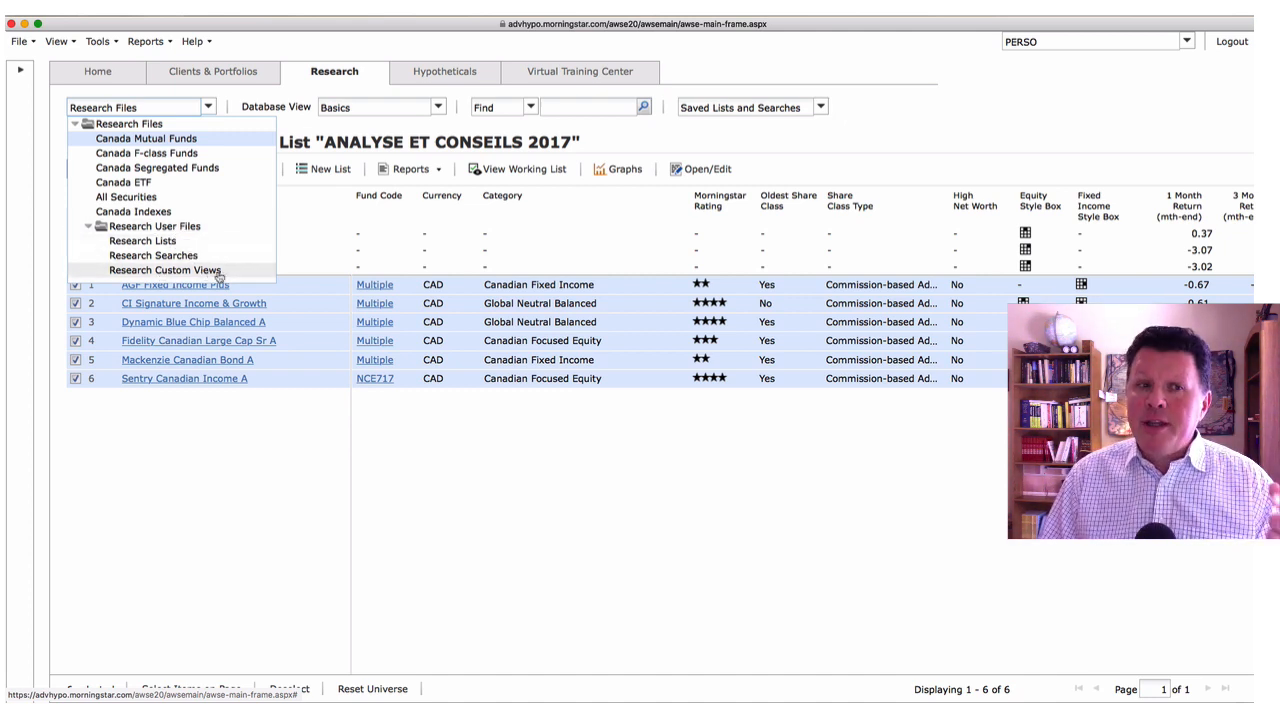
{"action": "left_click", "coordinate": [165, 270]}
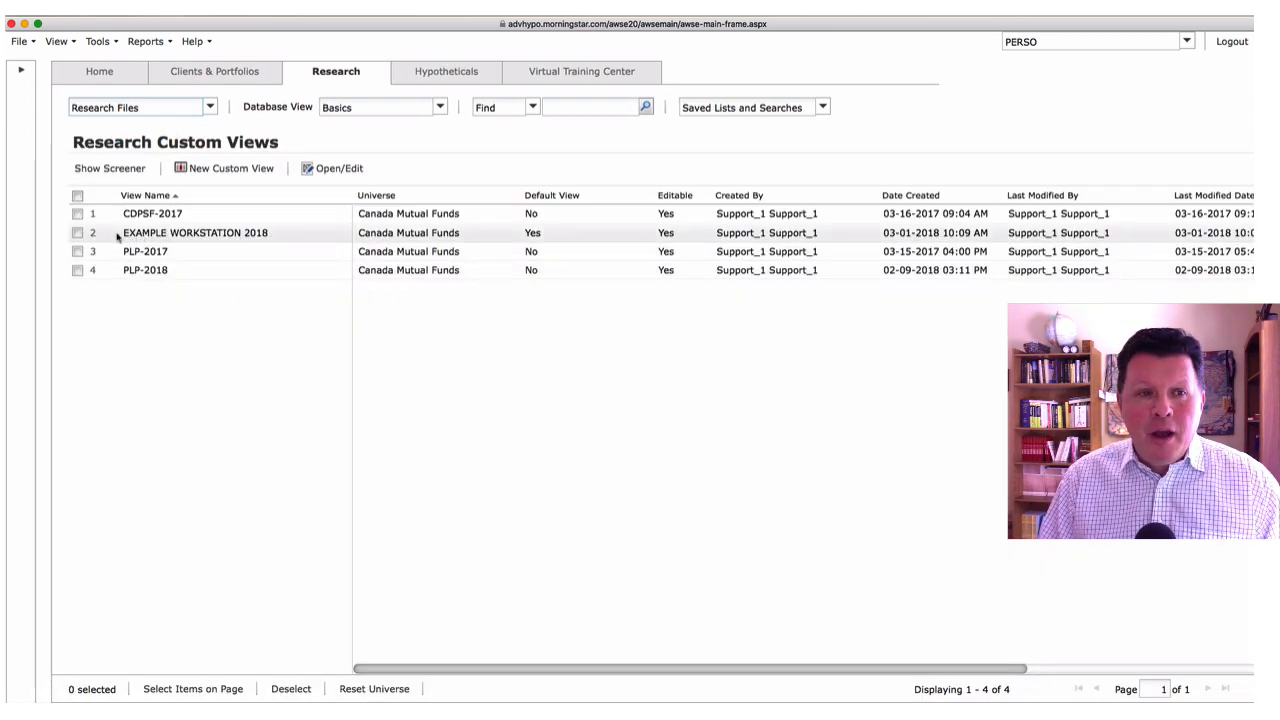
{"action": "left_click", "coordinate": [78, 233]}
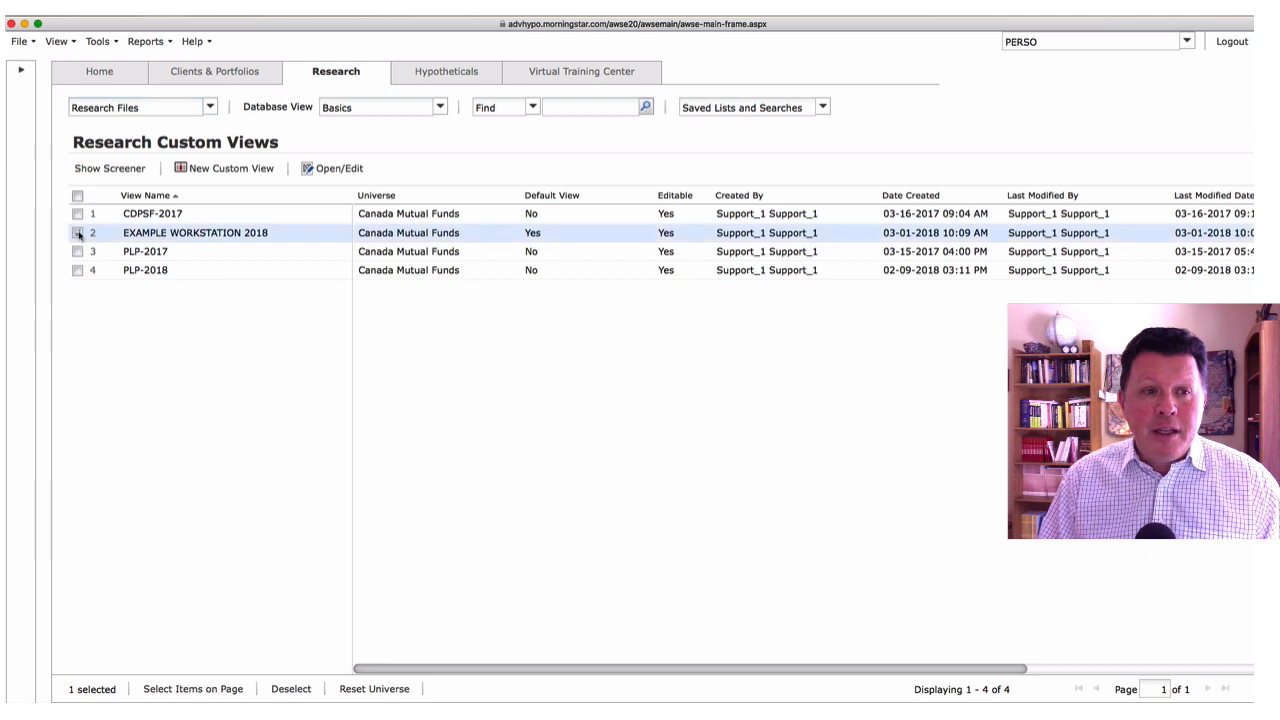
{"action": "right_click", "coordinate": [185, 236]}
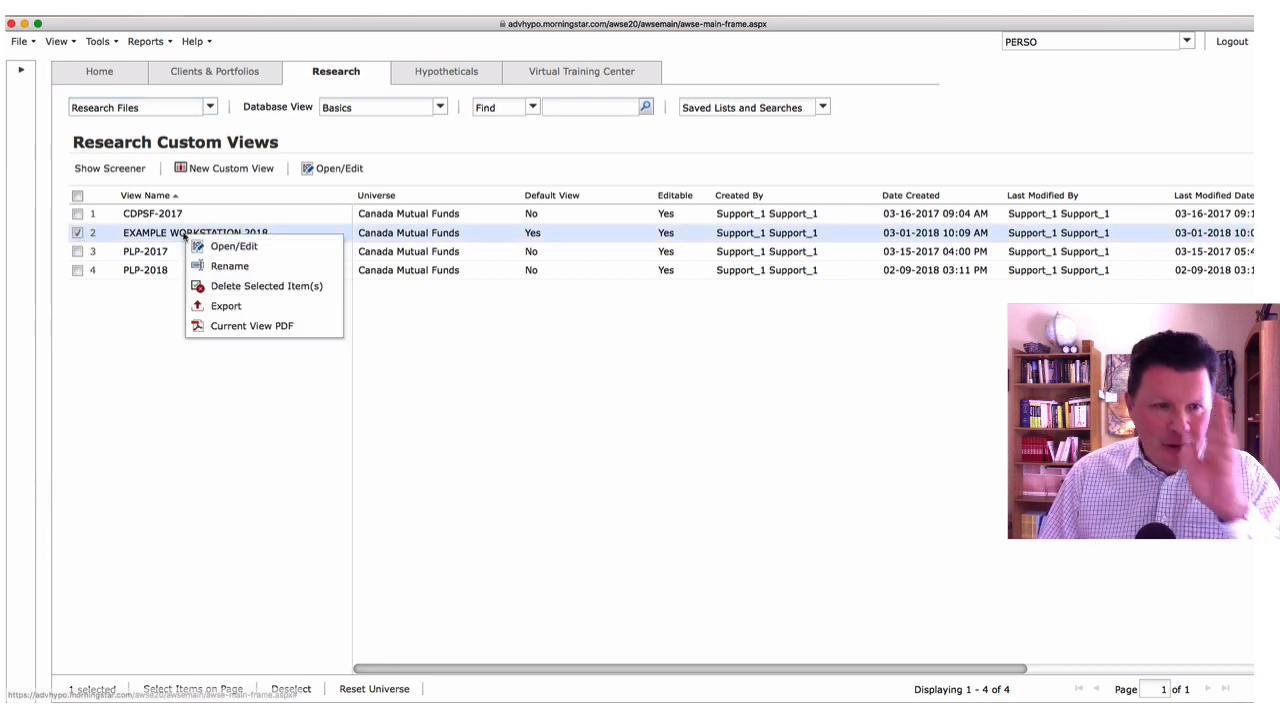
{"action": "left_click", "coordinate": [220, 266]}
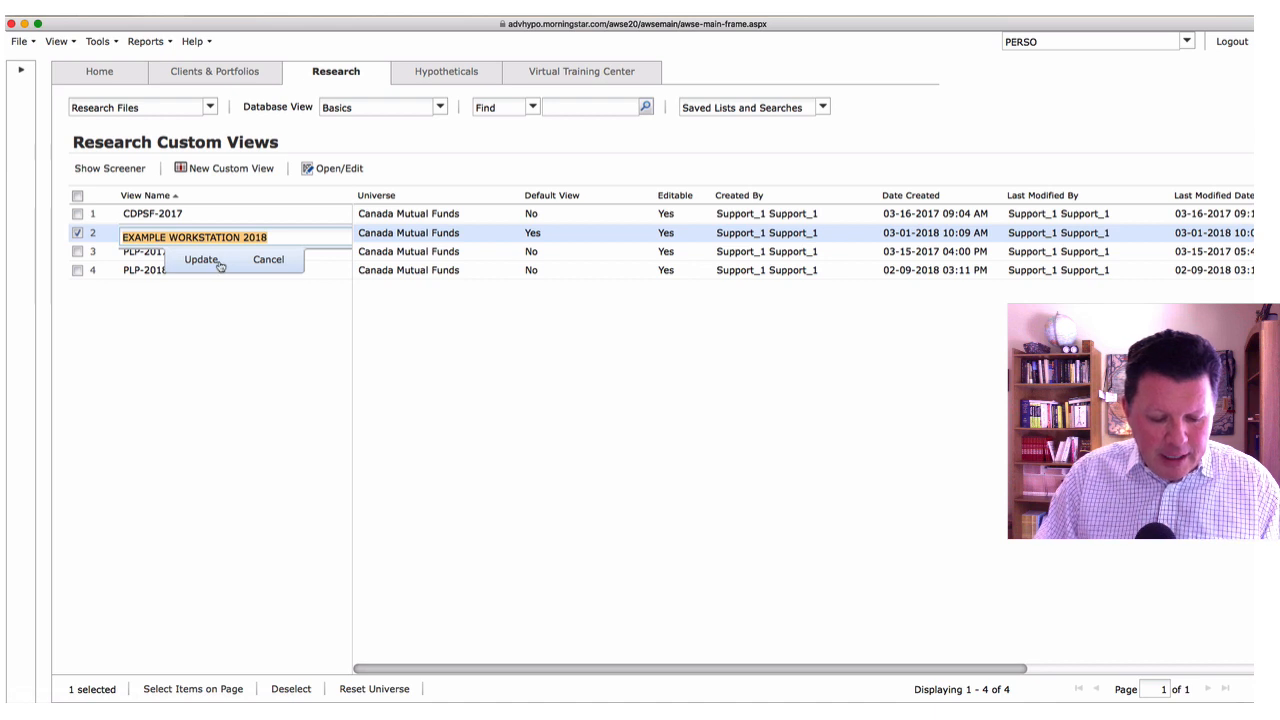
{"action": "type", "text": "FOR"}
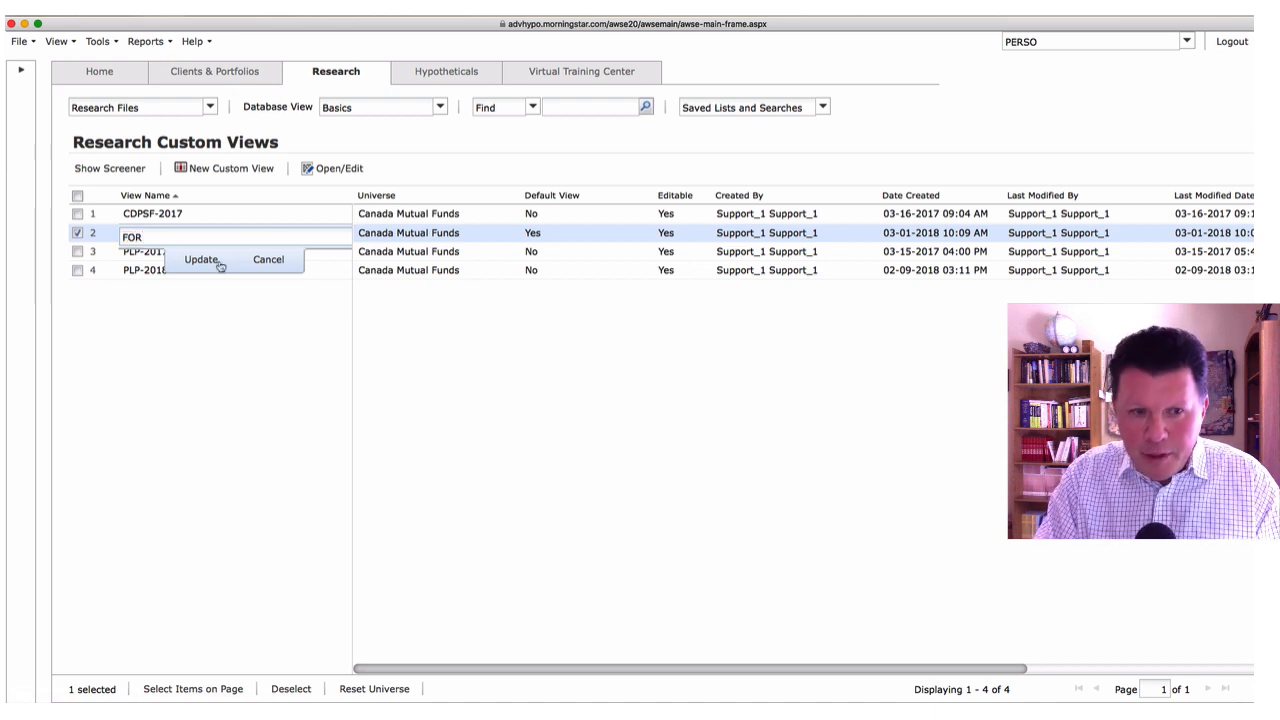
{"action": "type", "text": " PRINTING"}
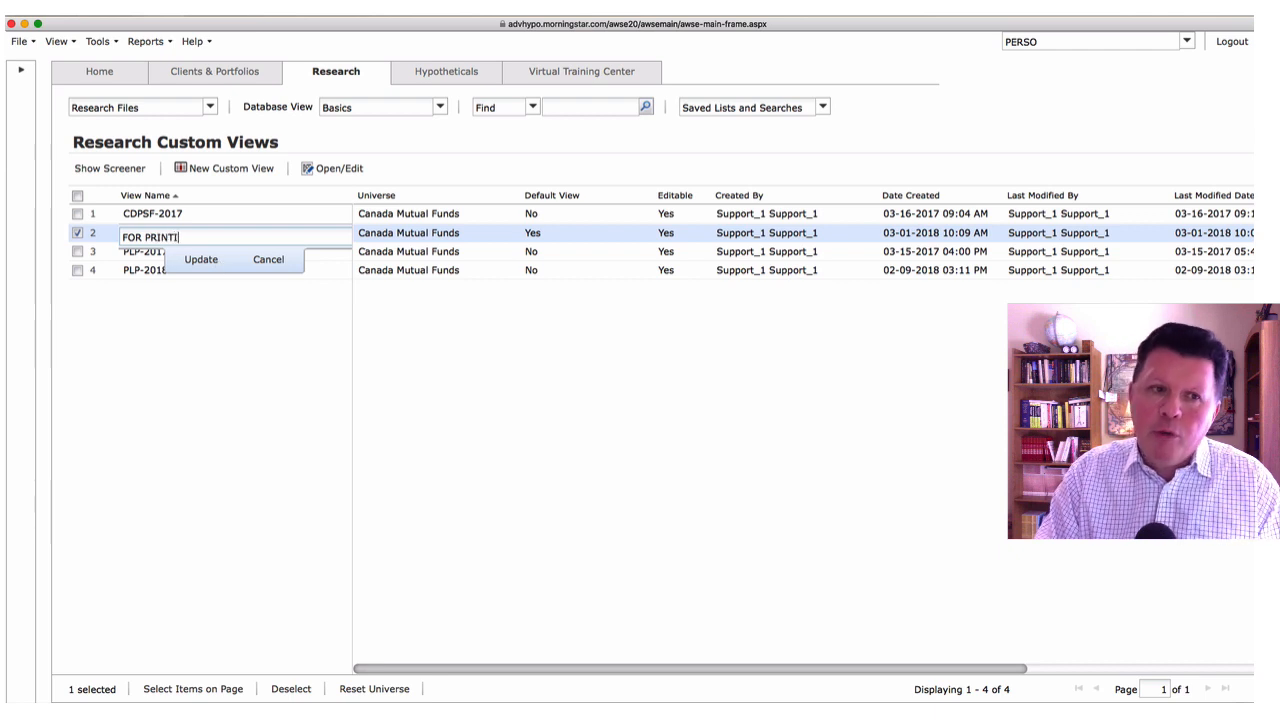
{"action": "left_click", "coordinate": [200, 260]}
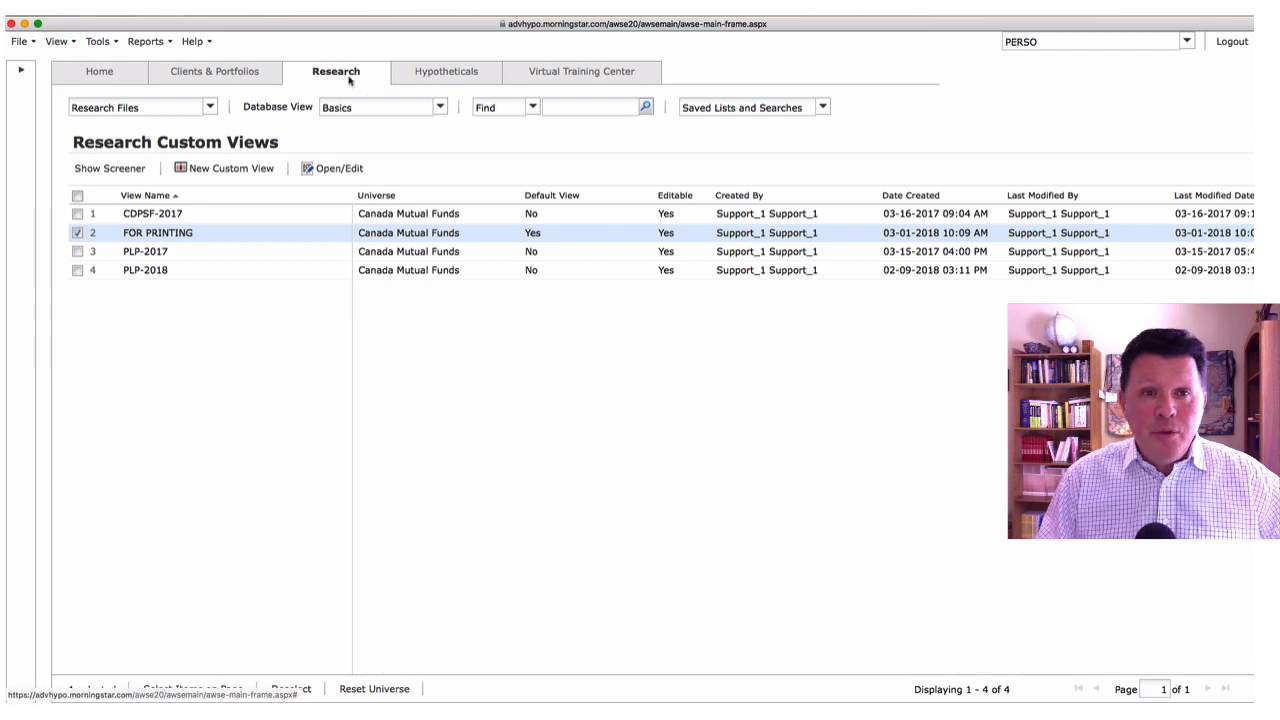
Step: Return to the Canada Mutual Funds research list
{"action": "left_click", "coordinate": [209, 106]}
{"action": "left_click", "coordinate": [162, 140]}
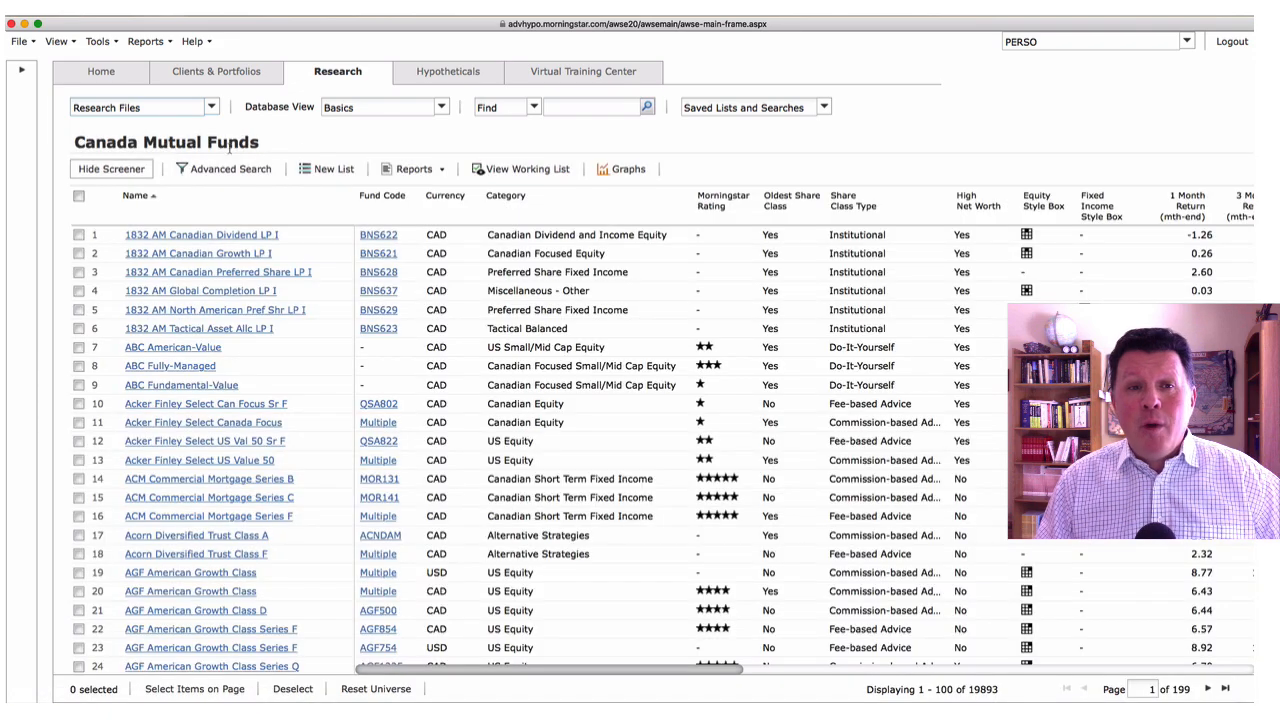
Step: Display the Canada Mutual Funds list in the FOR PRINTING custom view
{"action": "left_click", "coordinate": [438, 110]}
{"action": "scroll", "coordinate": [410, 260], "scroll_direction": "down", "scroll_amount": 5}
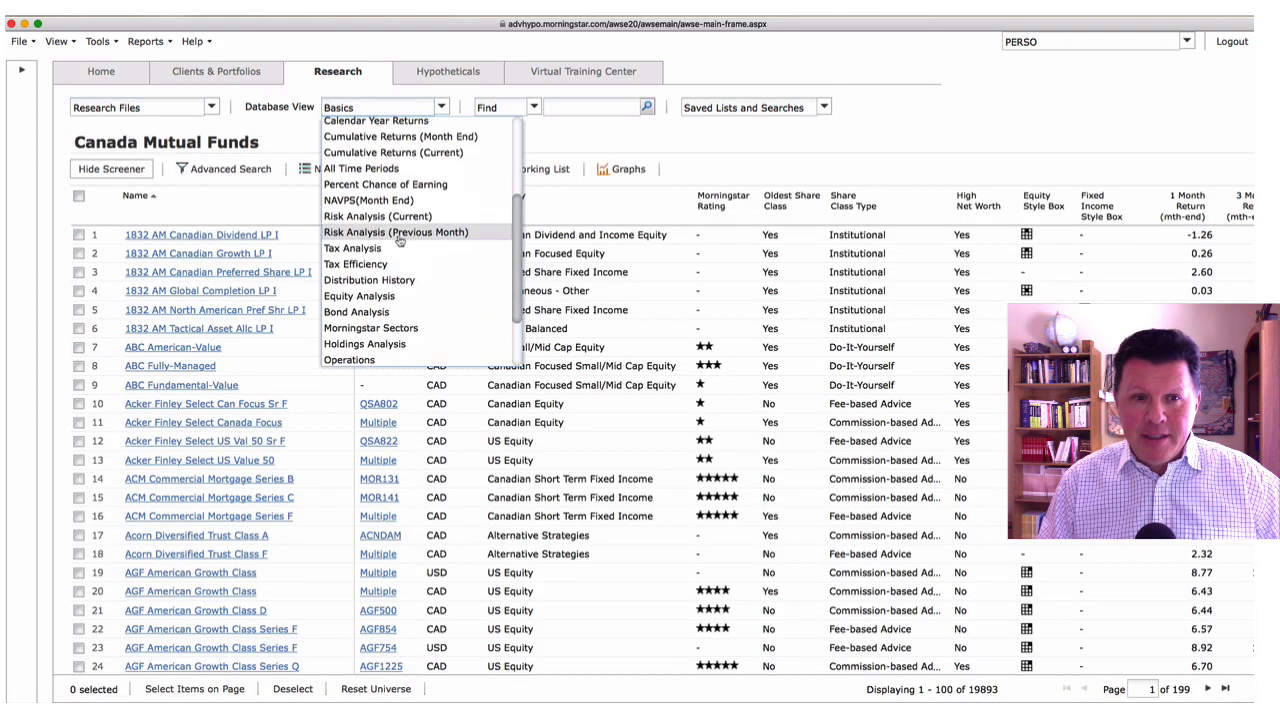
{"action": "scroll", "coordinate": [373, 312], "scroll_direction": "down", "scroll_amount": 3}
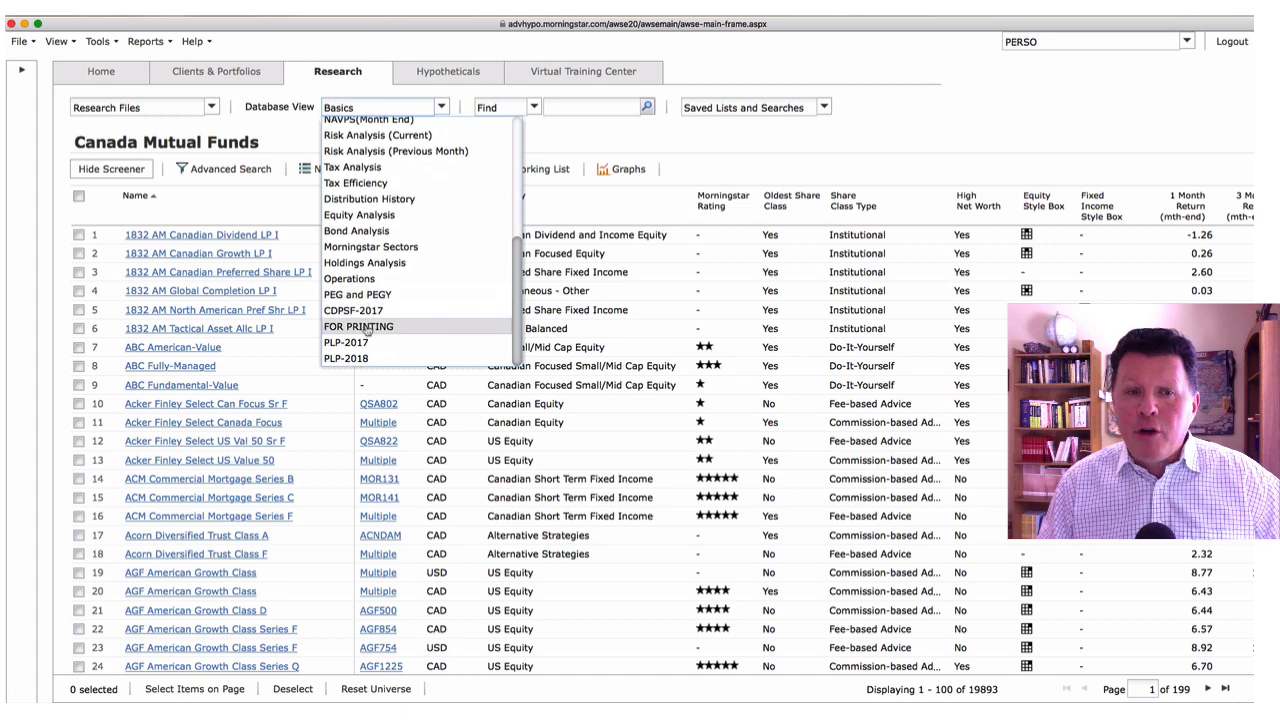
{"action": "left_click", "coordinate": [360, 326]}
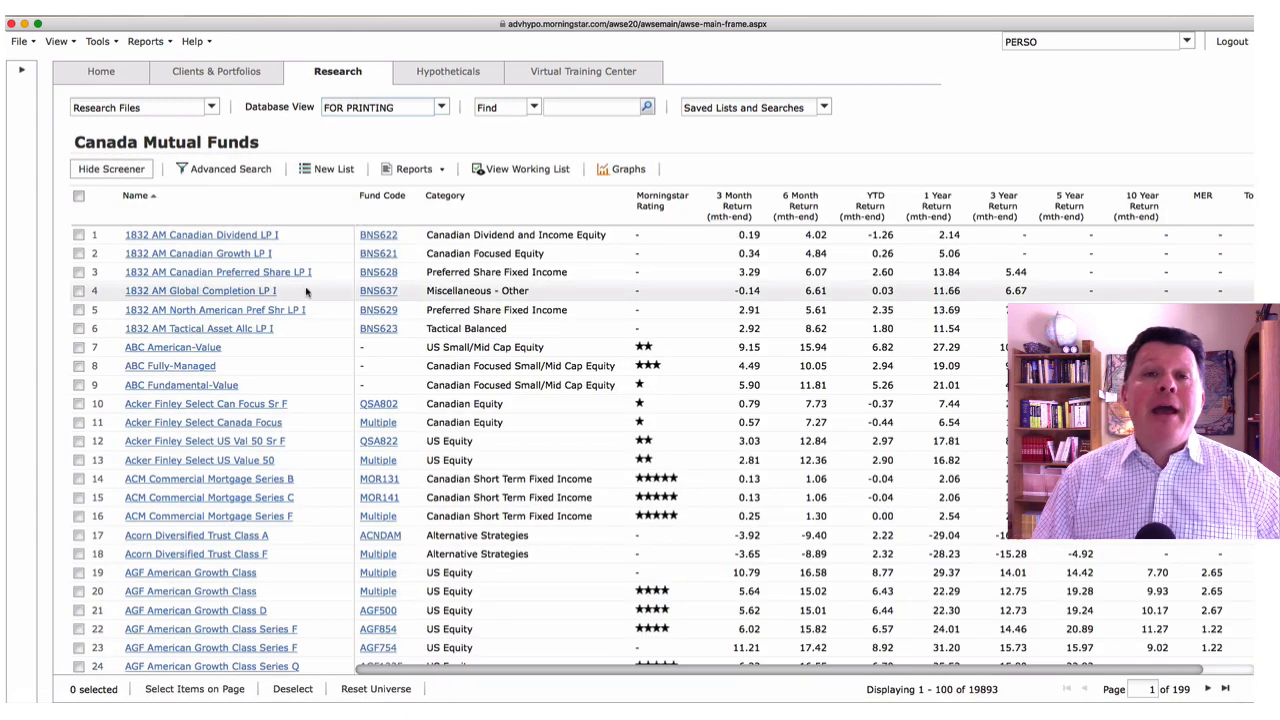
Step: Open the Canada Segregated Funds research list and check which database views are offered for it
{"action": "left_click", "coordinate": [210, 108]}
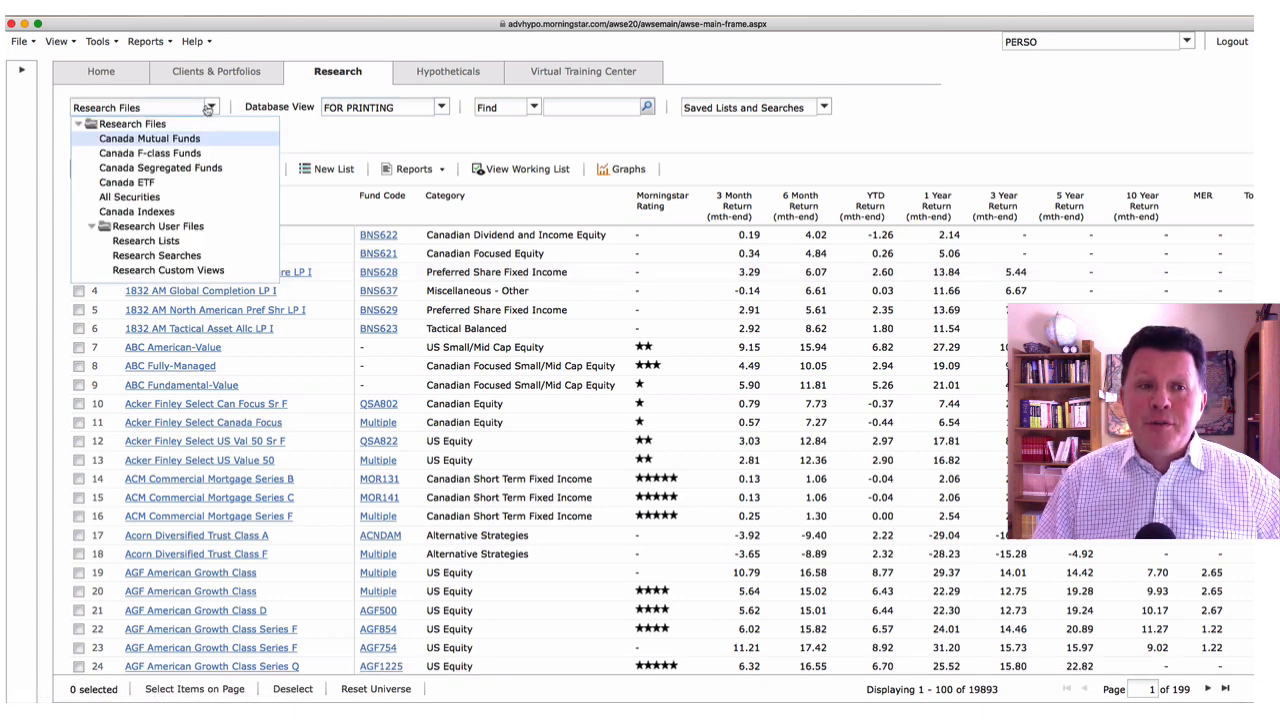
{"action": "left_click", "coordinate": [185, 168]}
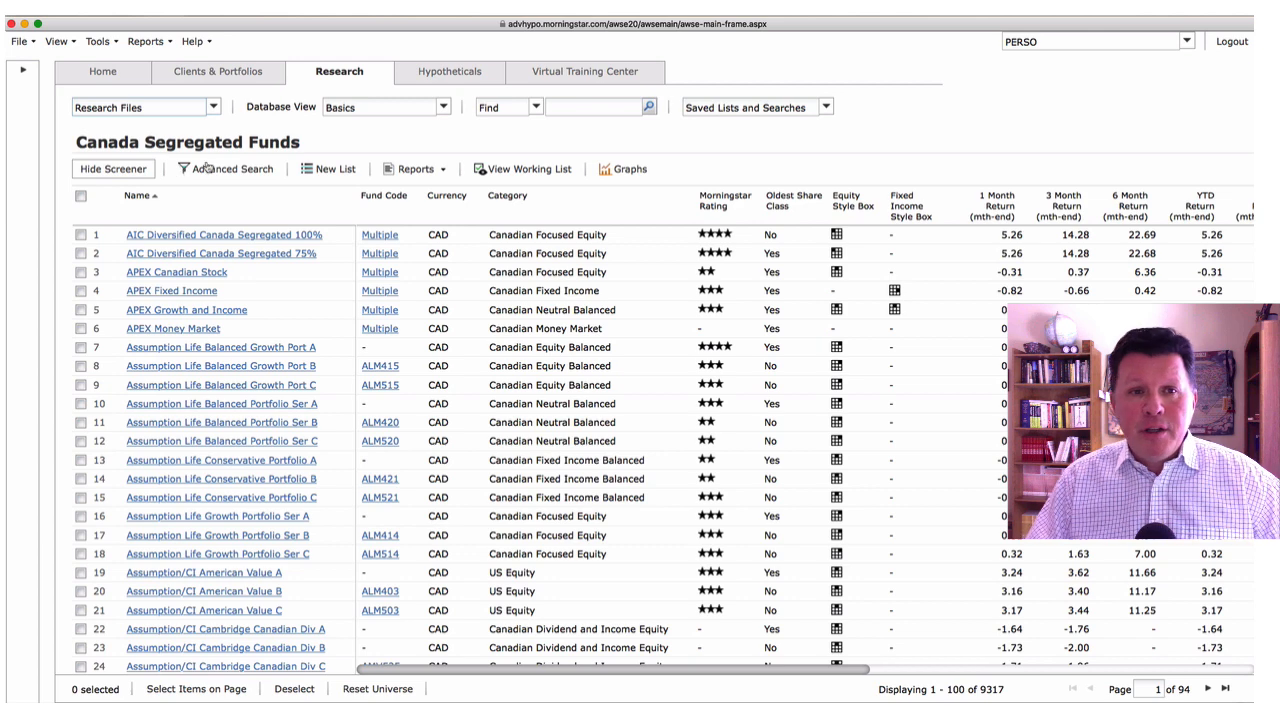
{"action": "left_click", "coordinate": [442, 107]}
{"action": "scroll", "coordinate": [438, 185], "scroll_direction": "down", "scroll_amount": 5}
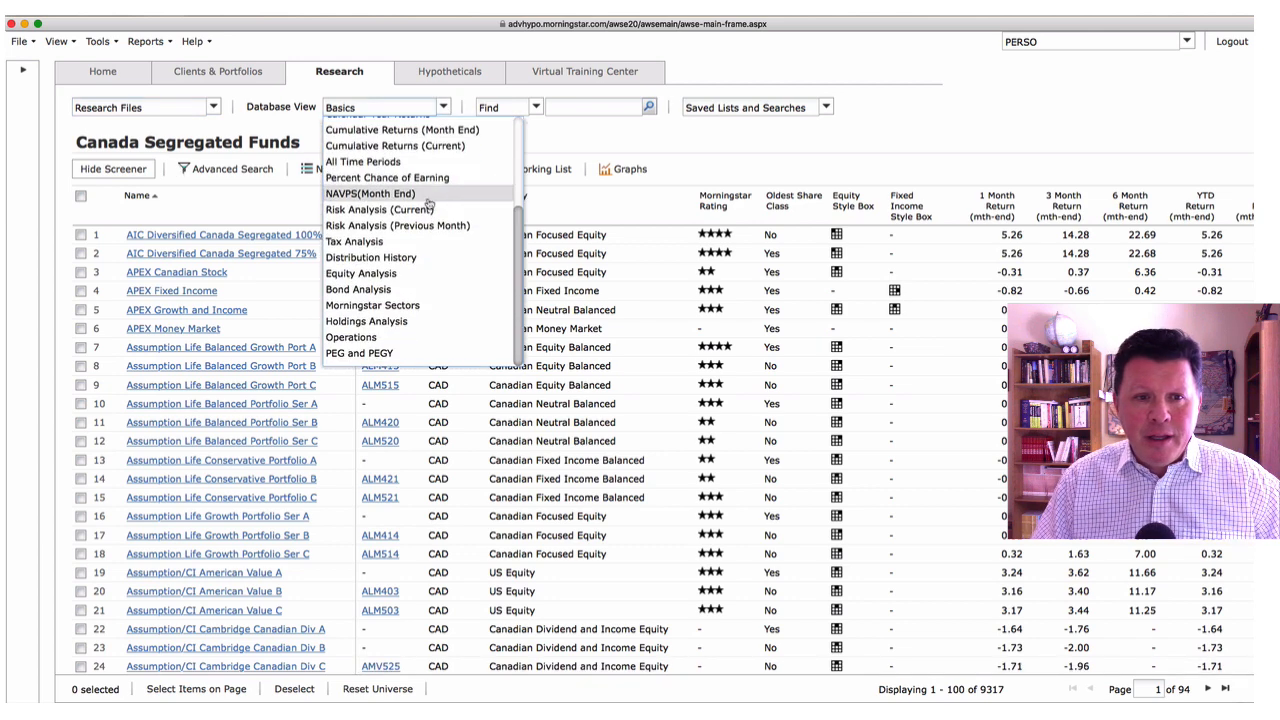
{"action": "left_click", "coordinate": [443, 107]}
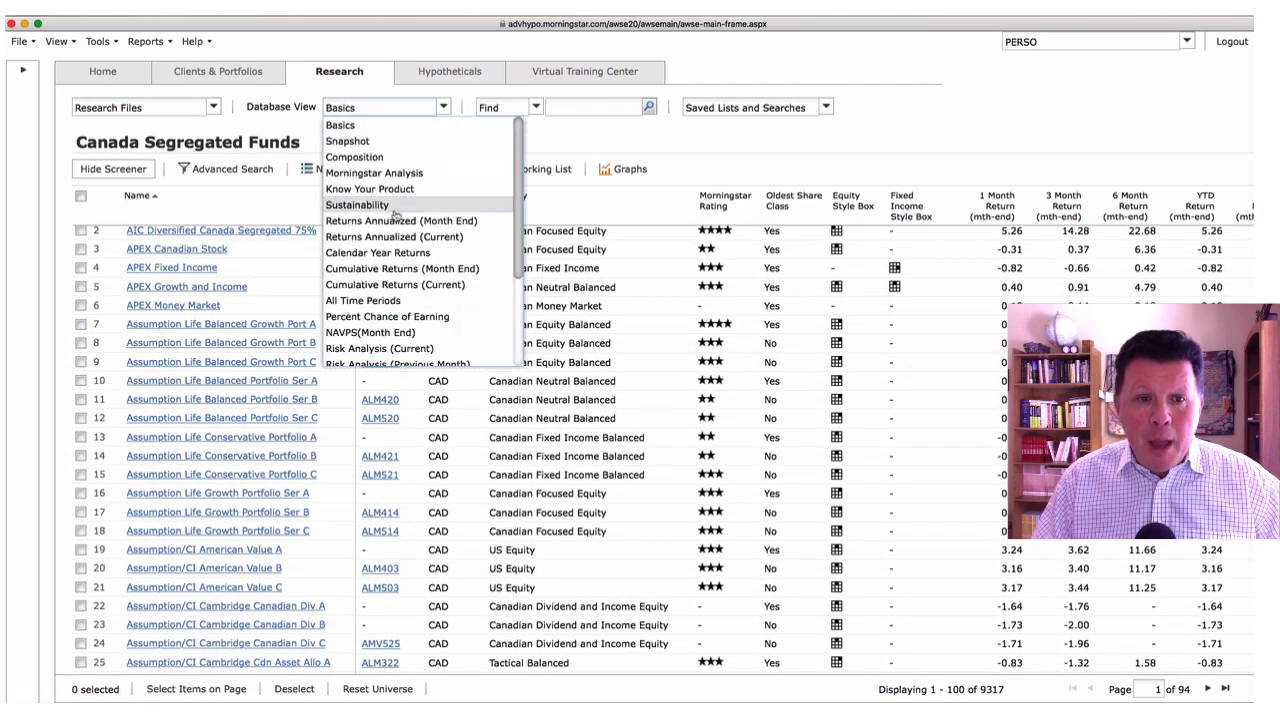
{"action": "scroll", "coordinate": [410, 210], "scroll_direction": "down", "scroll_amount": 5}
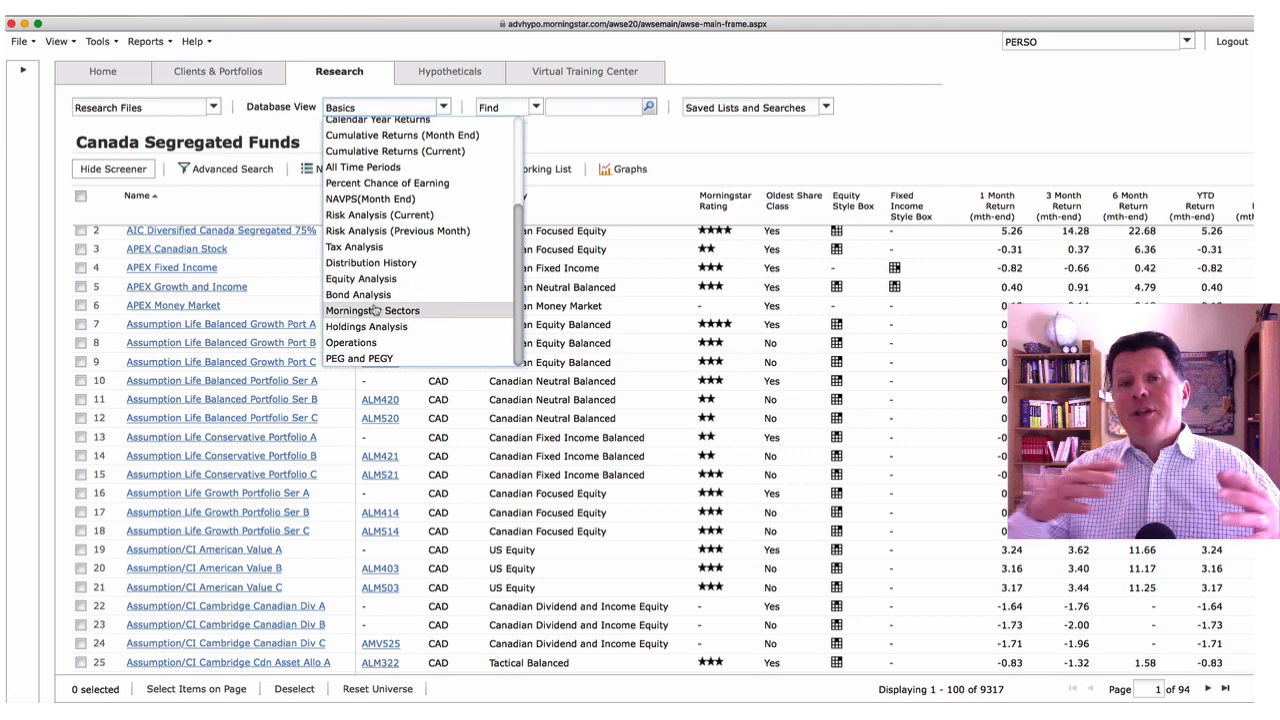
{"action": "left_click", "coordinate": [229, 142]}
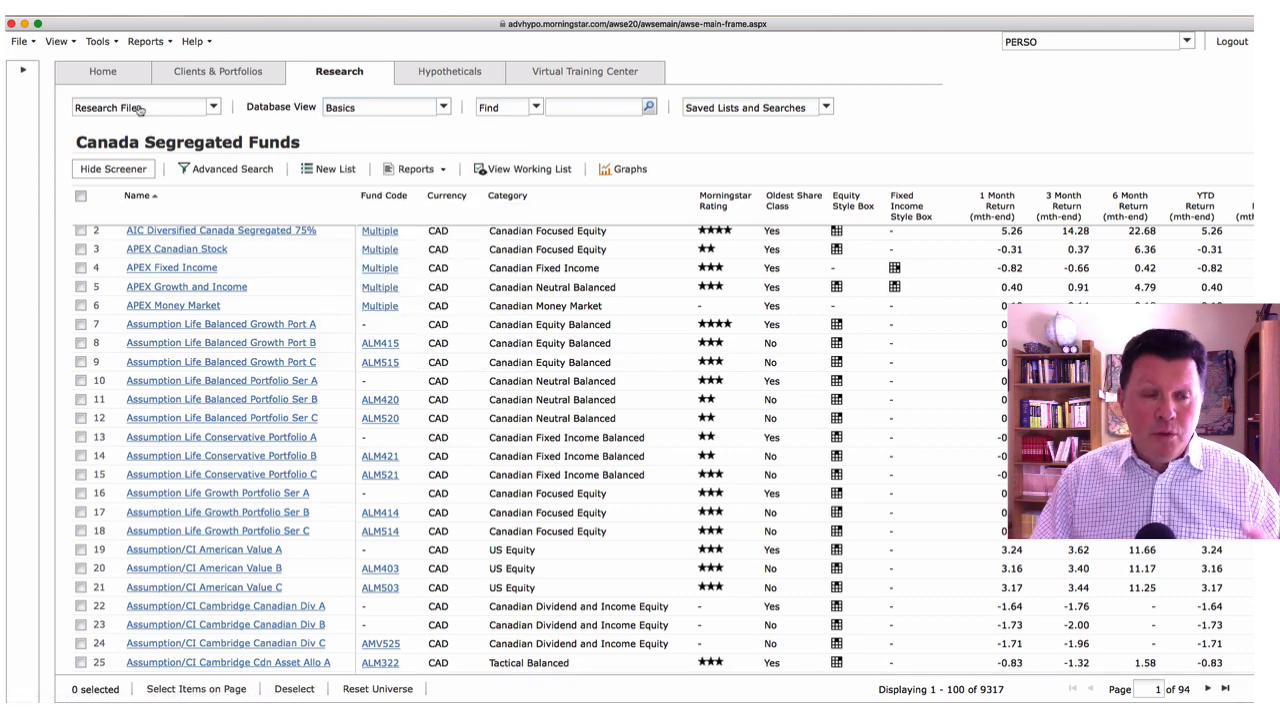
Step: Open a new custom view setup for Canada Segregated Funds, examine its universe and columns, and close it without saving
{"action": "left_click", "coordinate": [73, 45]}
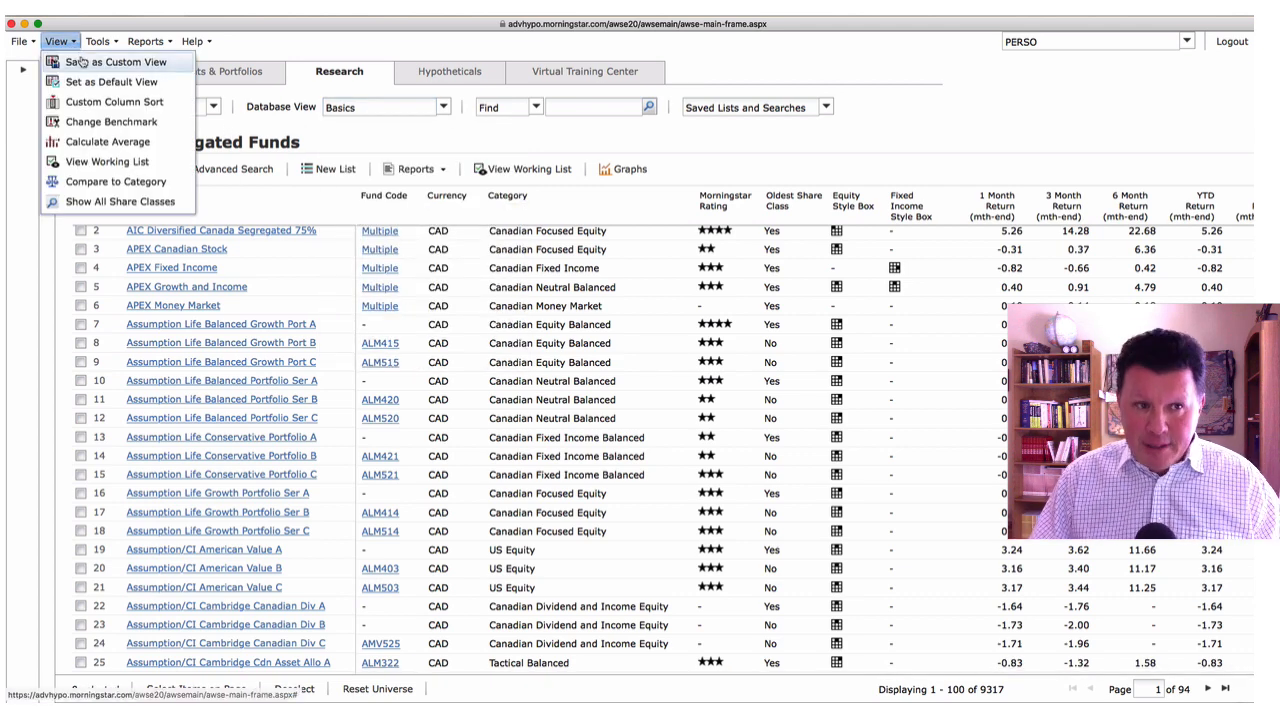
{"action": "left_click", "coordinate": [82, 61]}
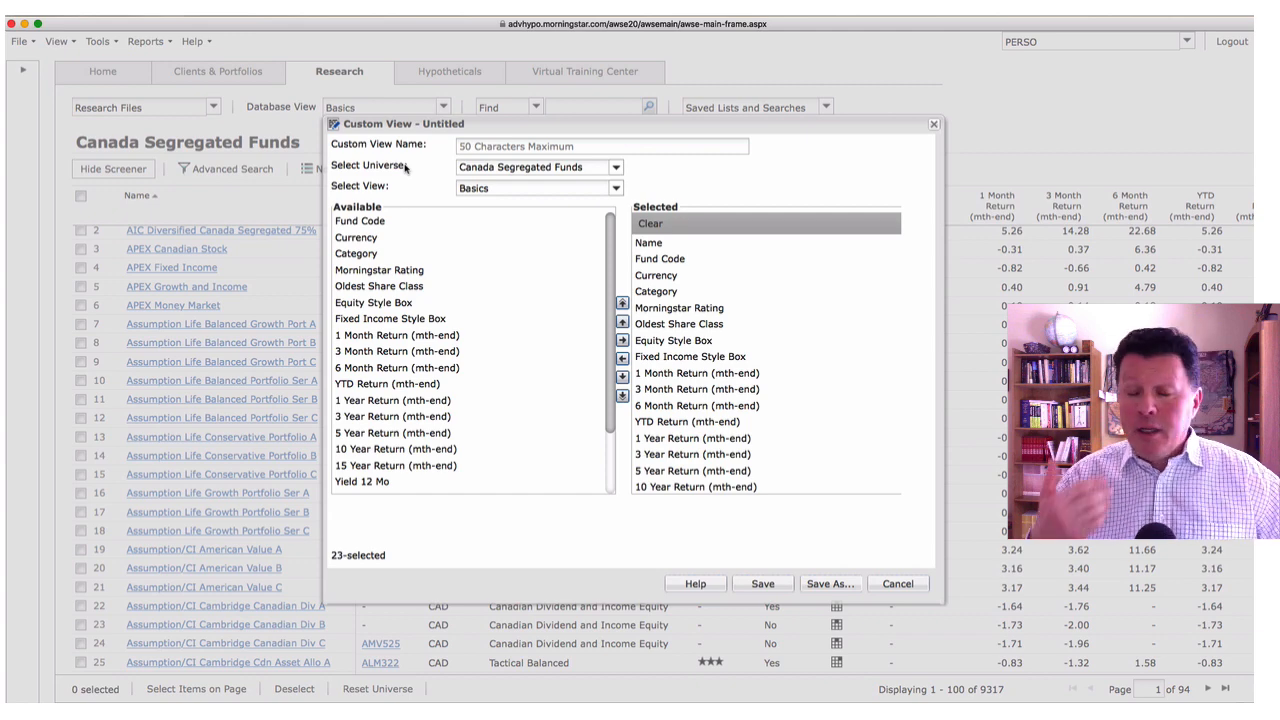
{"action": "left_click", "coordinate": [896, 588]}
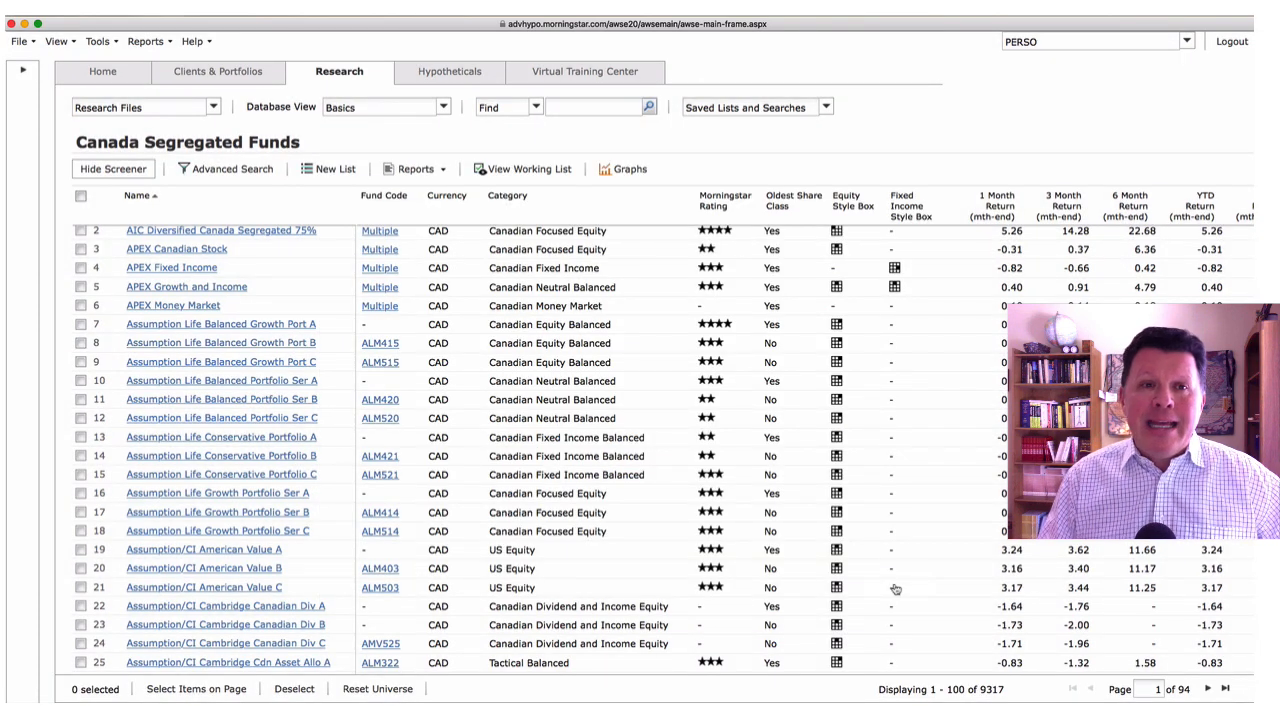
Step: Return to the Canada Mutual Funds list and display it in the PLP-2017 custom view
{"action": "left_click", "coordinate": [213, 107]}
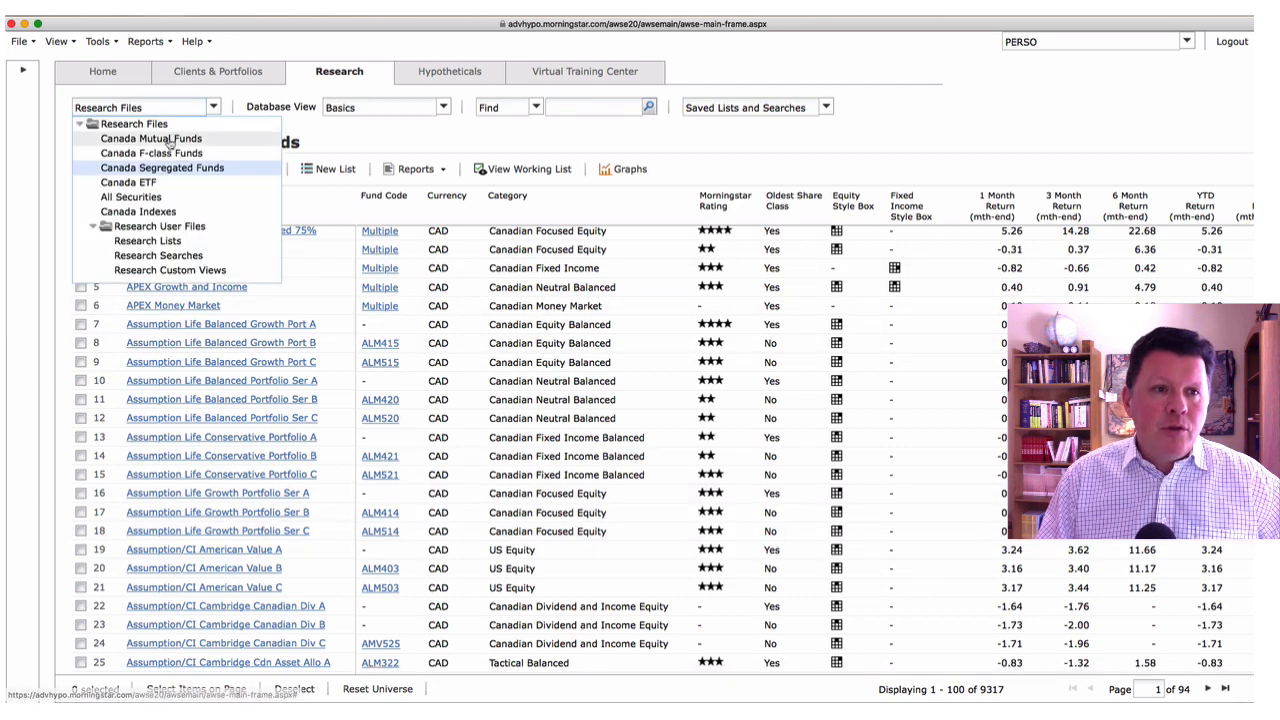
{"action": "left_click", "coordinate": [166, 140]}
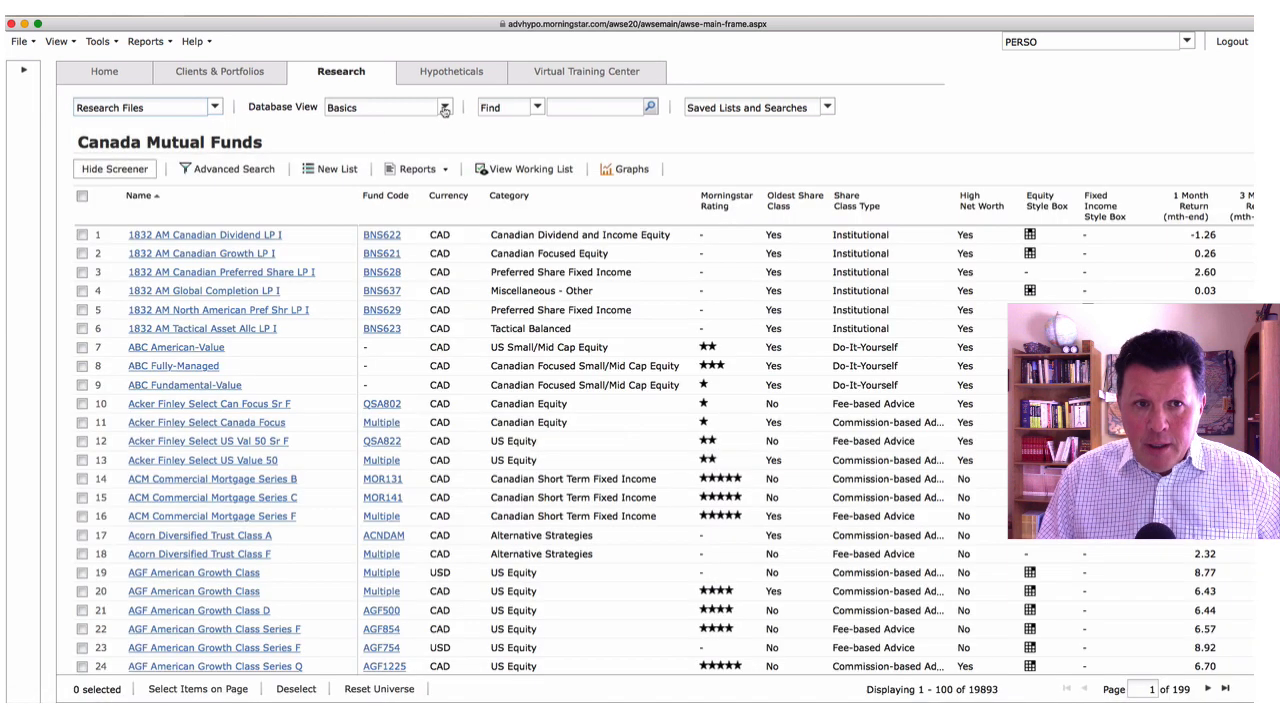
{"action": "left_click", "coordinate": [444, 108]}
{"action": "scroll", "coordinate": [418, 177], "scroll_direction": "down", "scroll_amount": 5}
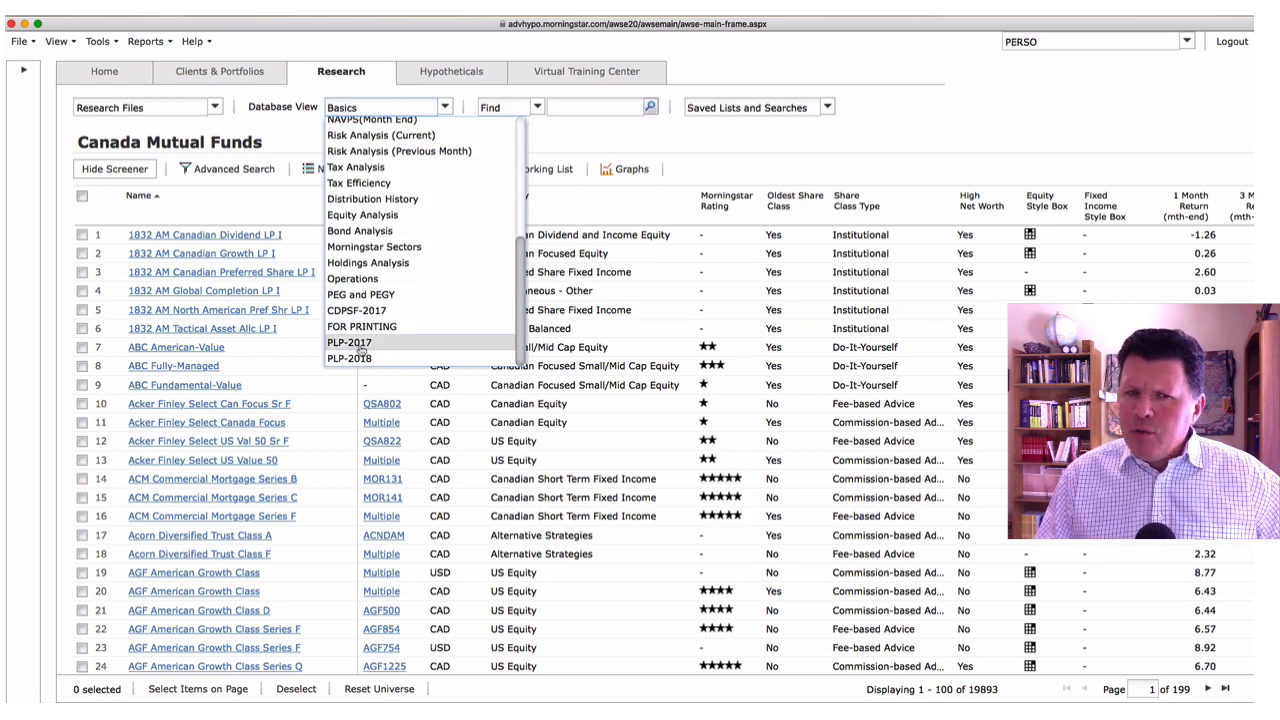
{"action": "left_click", "coordinate": [362, 346]}
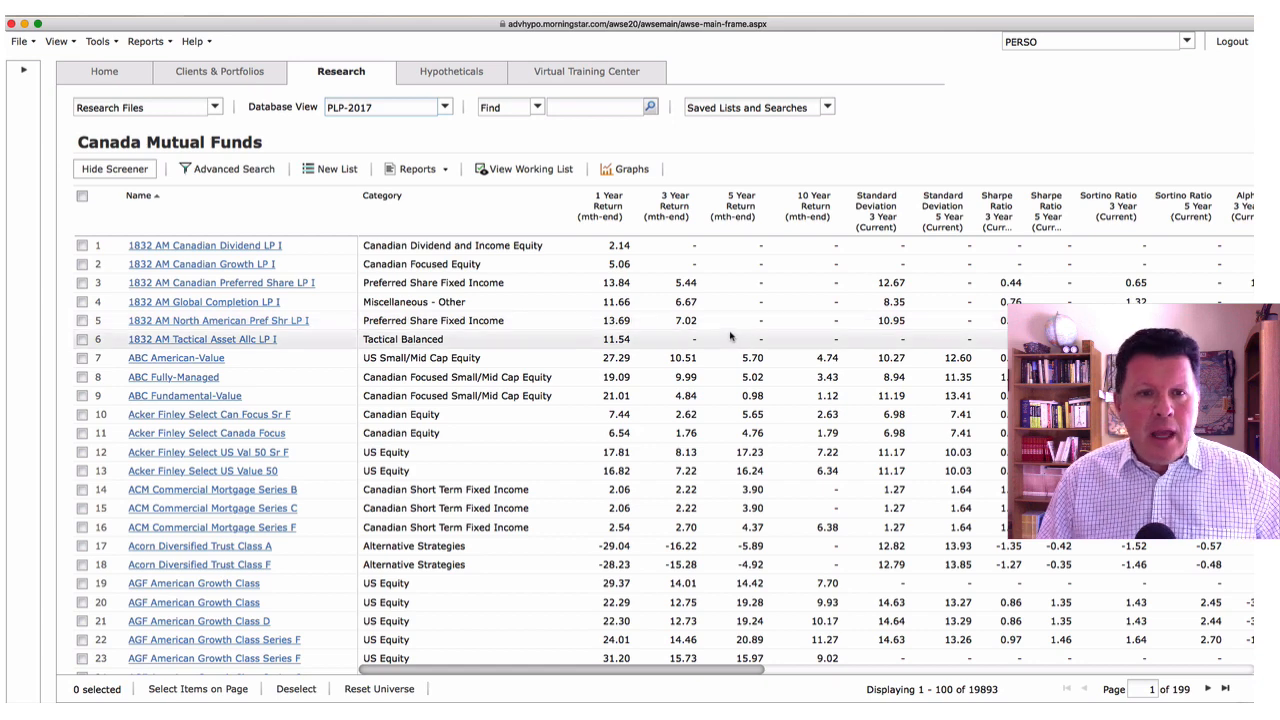
Step: Examine the data columns across the PLP-2017 view, from the returns and risk ratios to the MER and best fit index
{"action": "scroll", "coordinate": [727, 336], "scroll_direction": "right", "scroll_amount": 5}
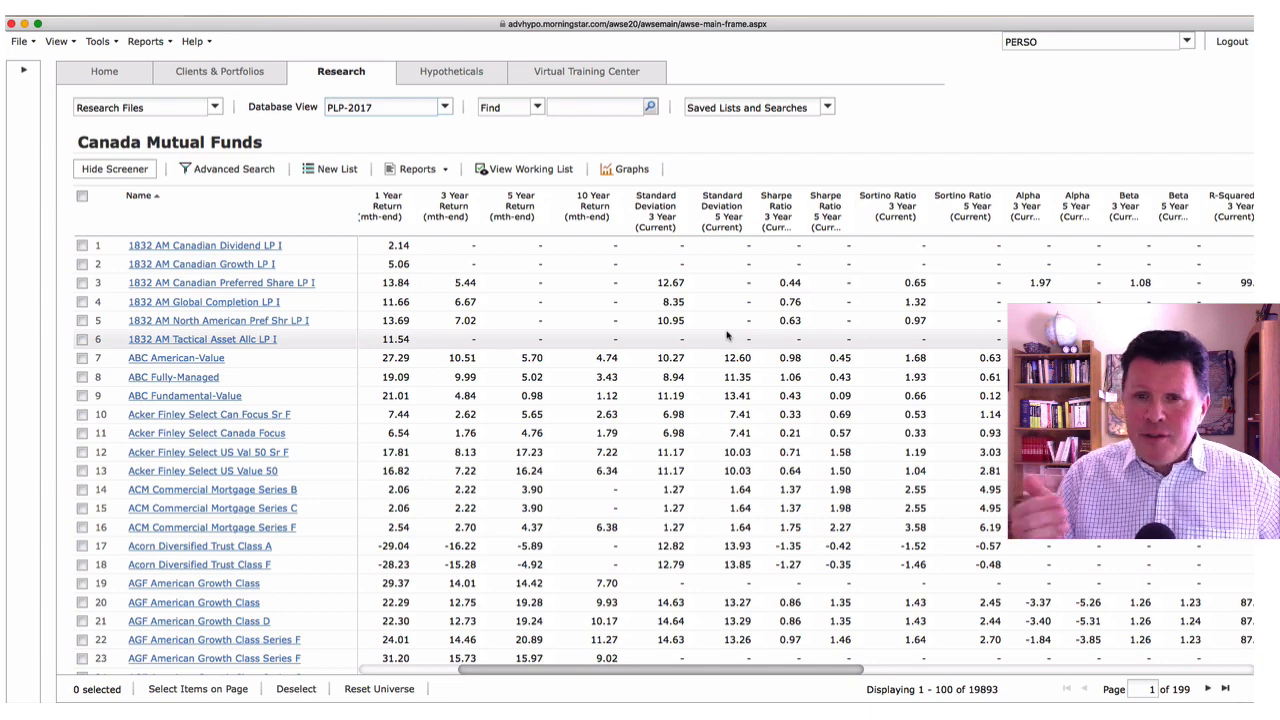
{"action": "scroll", "coordinate": [1000, 296], "scroll_direction": "right", "scroll_amount": 6}
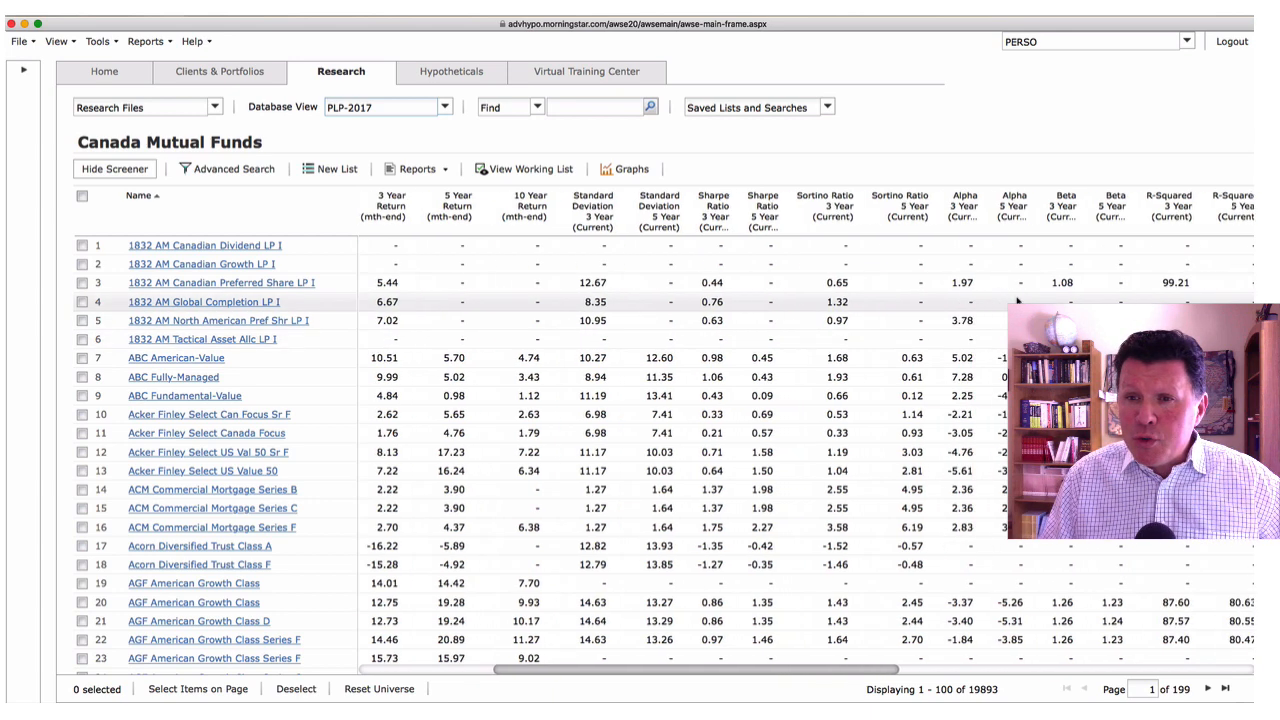
{"action": "scroll", "coordinate": [1000, 296], "scroll_direction": "right", "scroll_amount": 4}
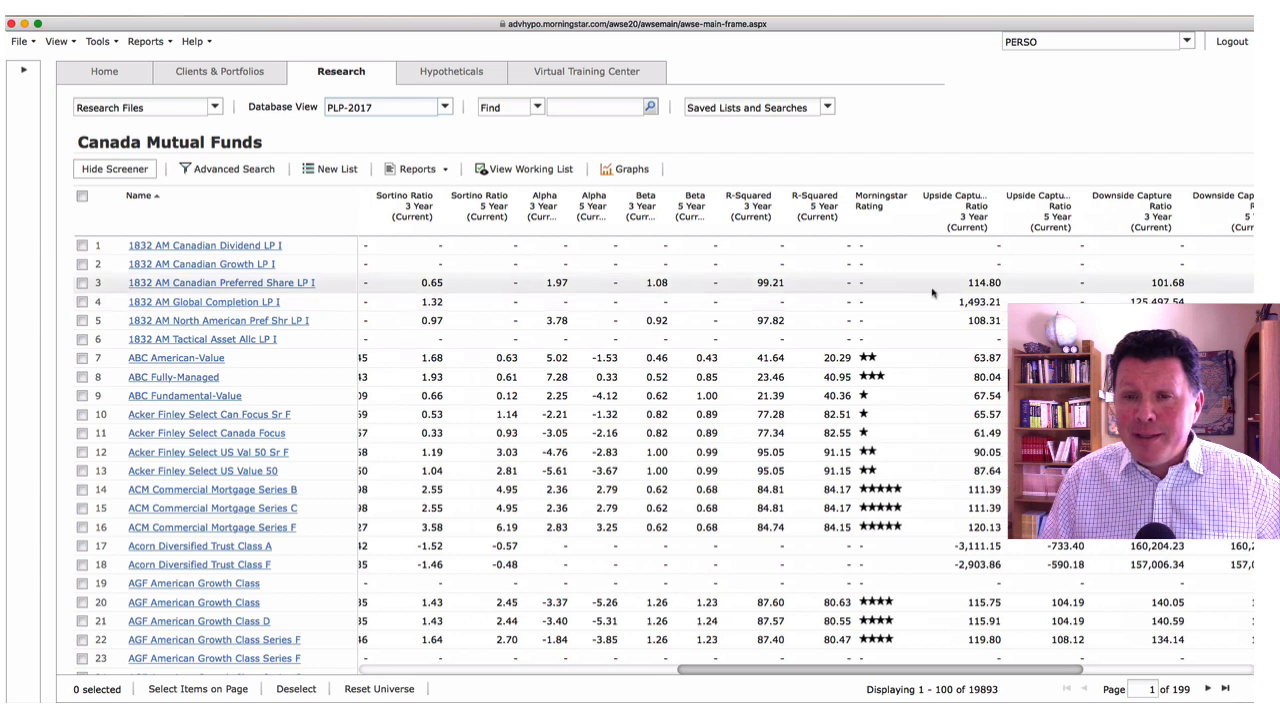
{"action": "scroll", "coordinate": [806, 262], "scroll_direction": "right", "scroll_amount": 5}
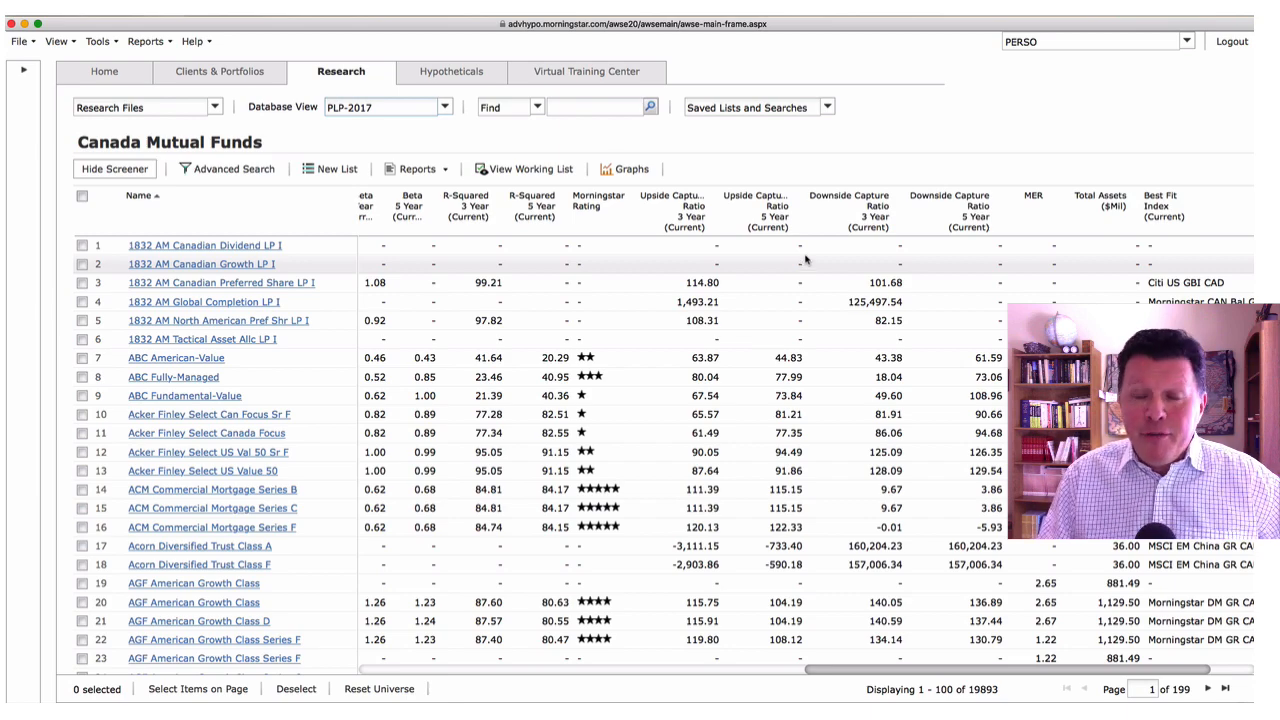
{"action": "scroll", "coordinate": [805, 262], "scroll_direction": "left", "scroll_amount": 5}
{"action": "scroll", "coordinate": [643, 251], "scroll_direction": "left", "scroll_amount": 5}
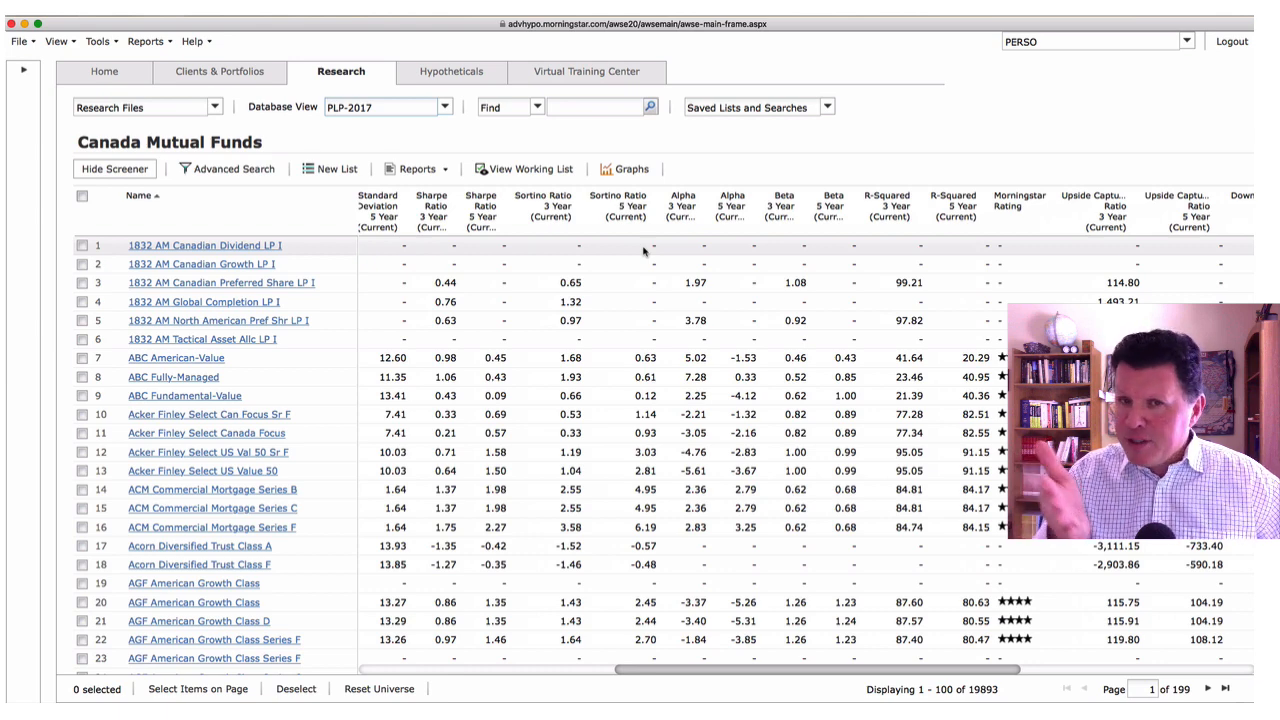
{"action": "scroll", "coordinate": [643, 251], "scroll_direction": "left", "scroll_amount": 6}
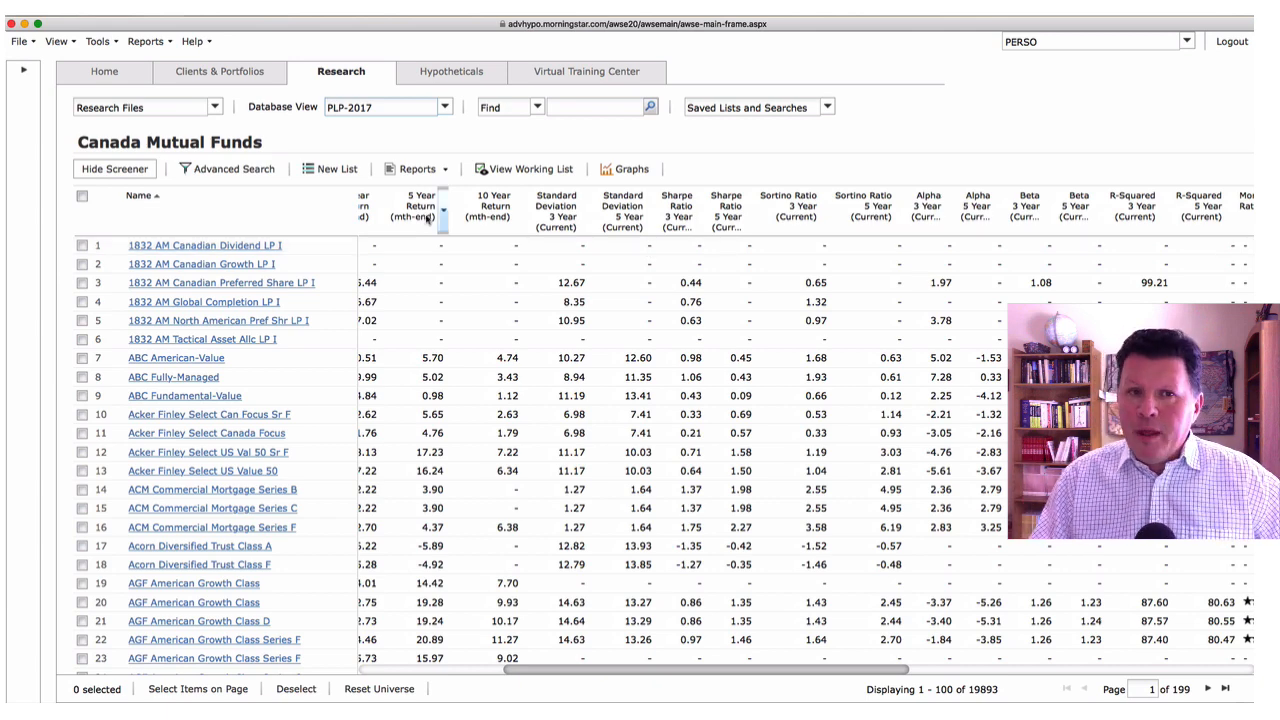
Step: Switch the Canada Mutual Funds list back to the Basics view
{"action": "left_click", "coordinate": [443, 108]}
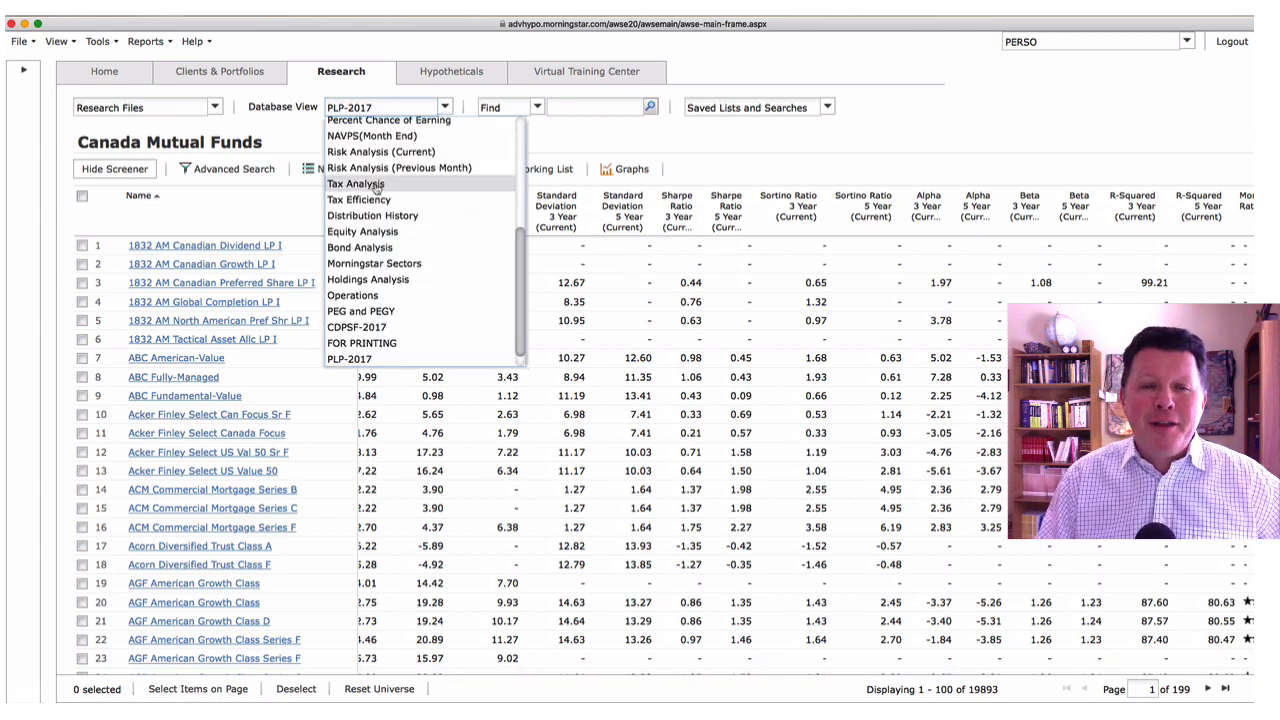
{"action": "scroll", "coordinate": [380, 200], "scroll_direction": "up", "scroll_amount": 10}
{"action": "left_click", "coordinate": [342, 126]}
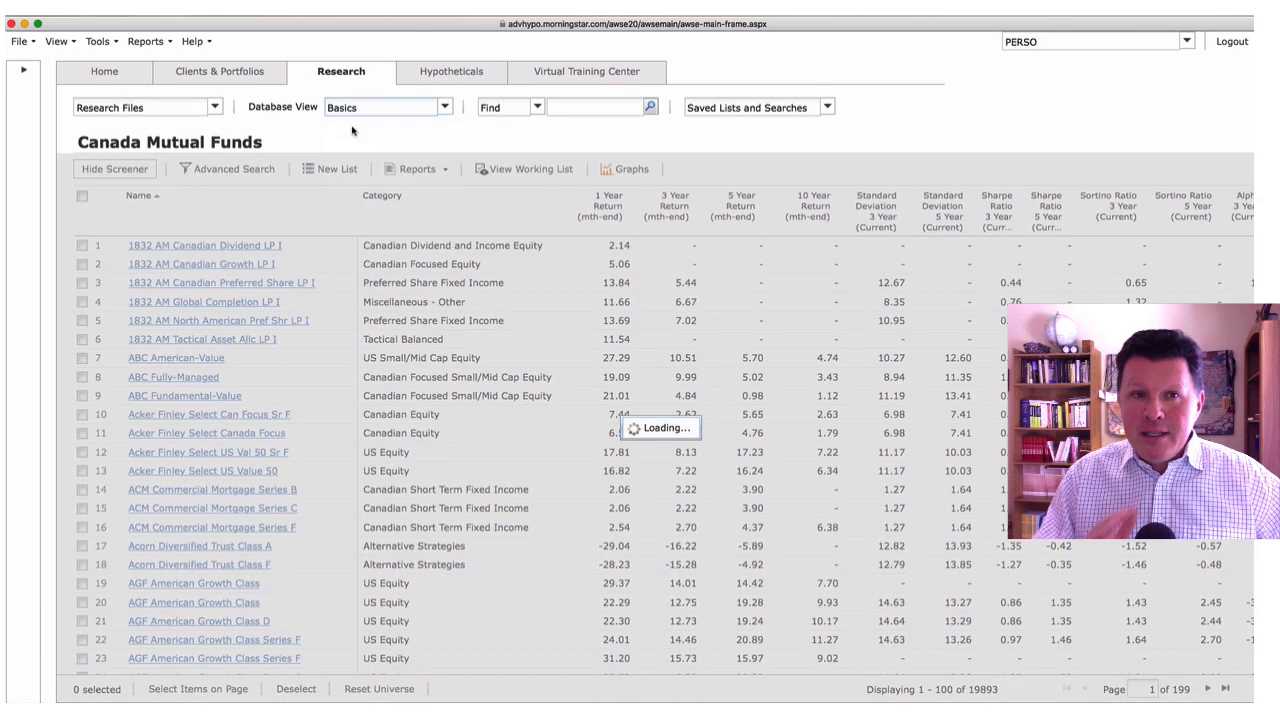